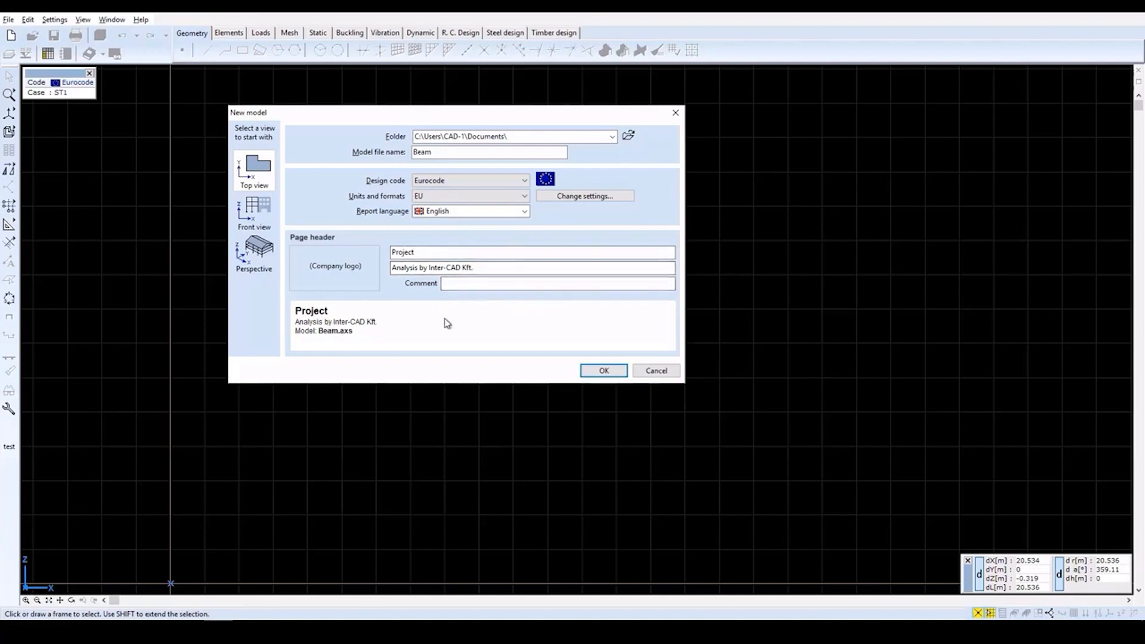
Create the new model Beam with the Eurocode design code and EU units, and switch to the front (X-Z) view
click(601, 373)
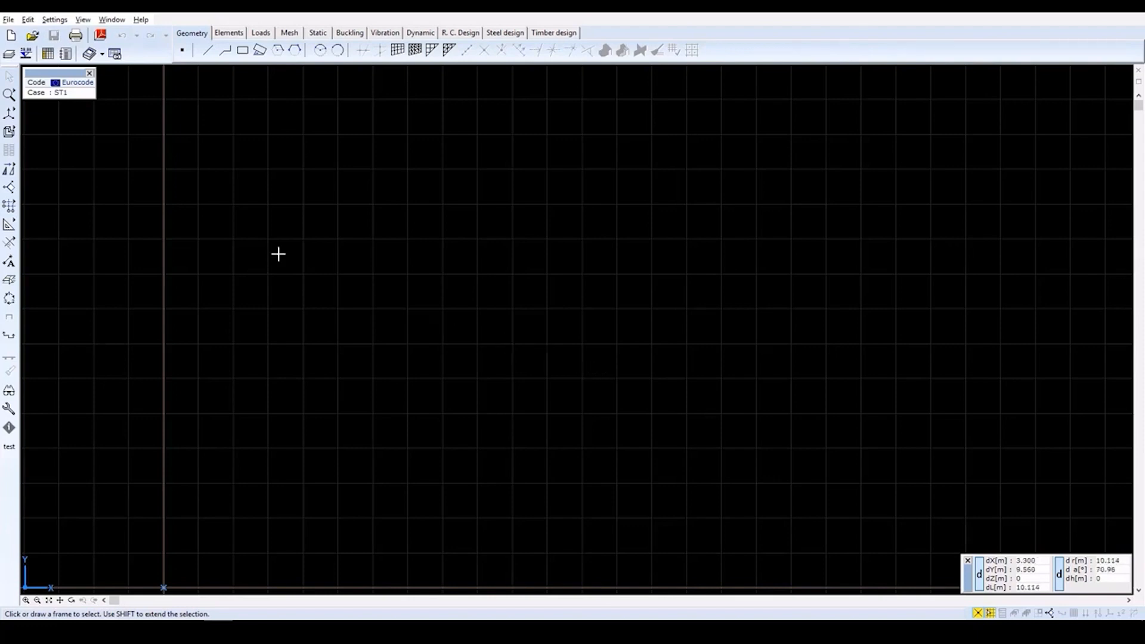
click(9, 113)
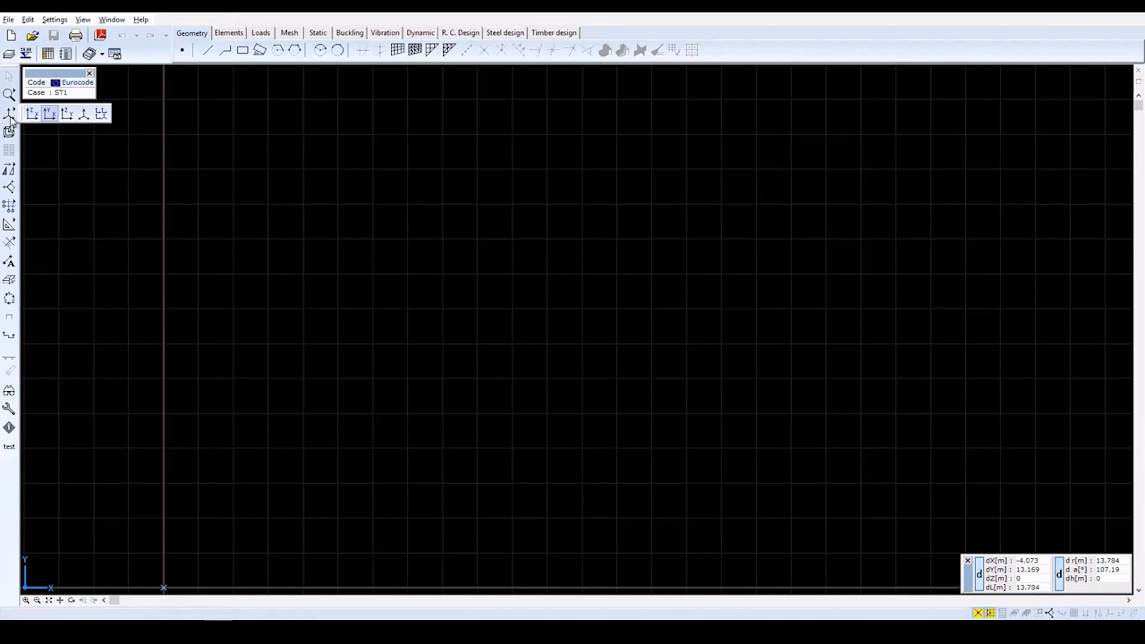
click(33, 117)
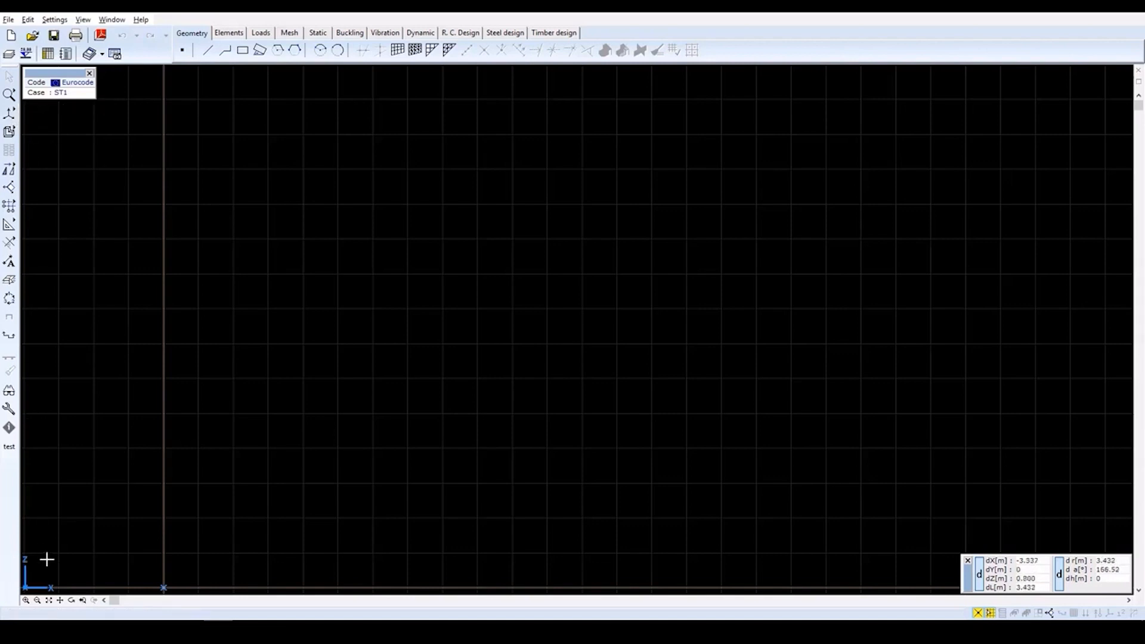
click(1139, 591)
click(1139, 592)
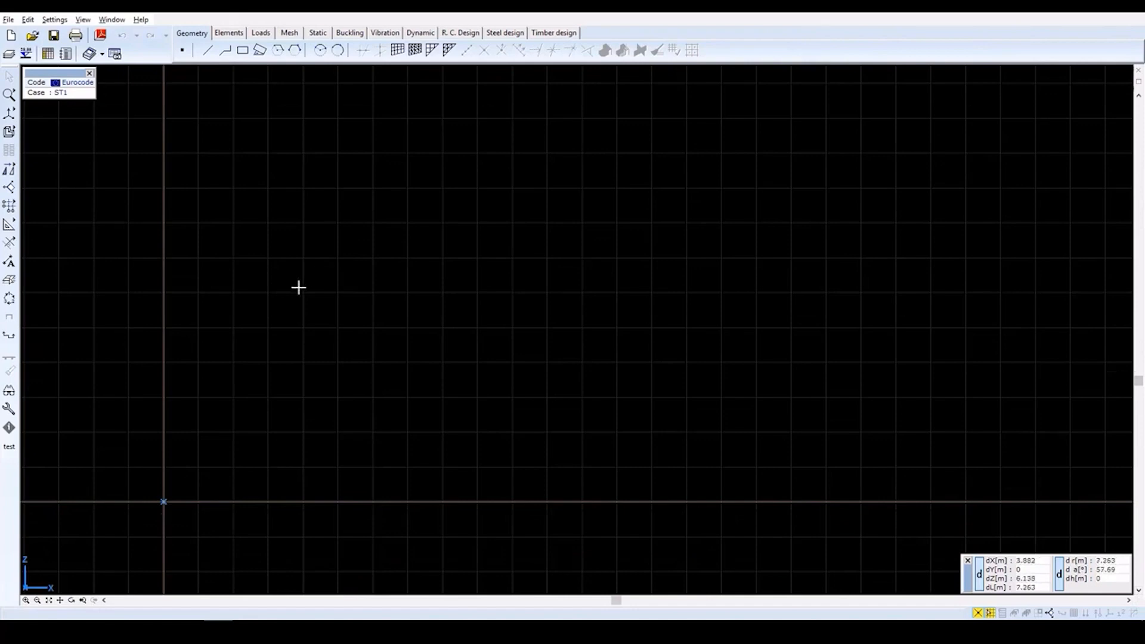
Start drawing a beam element directly and open the cross-section editor to define its new cross-section
click(229, 33)
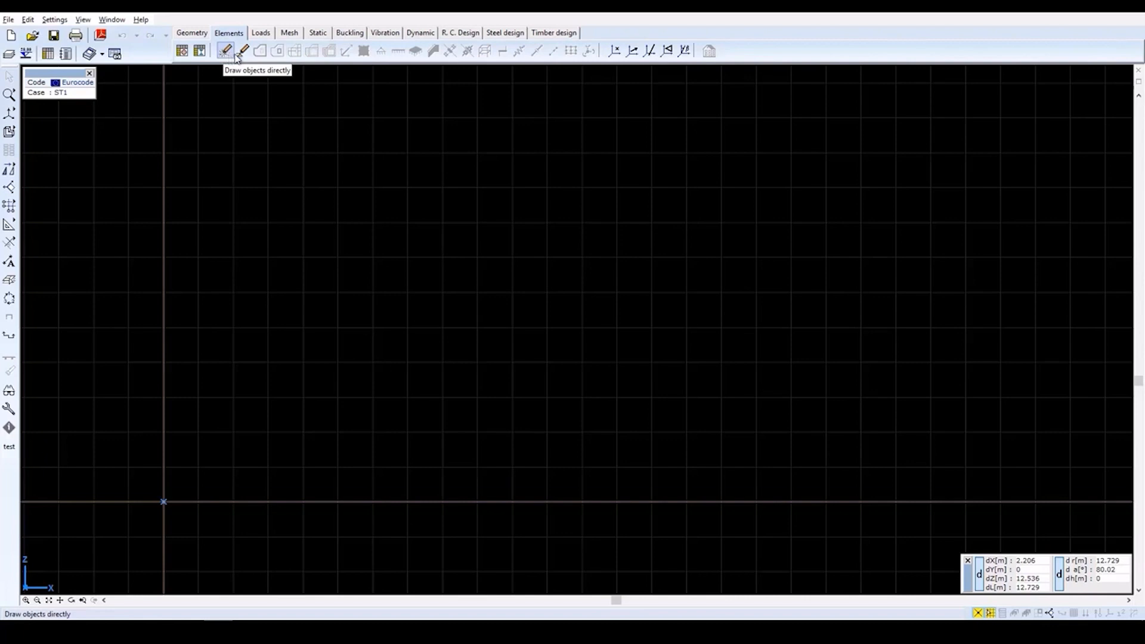
click(226, 55)
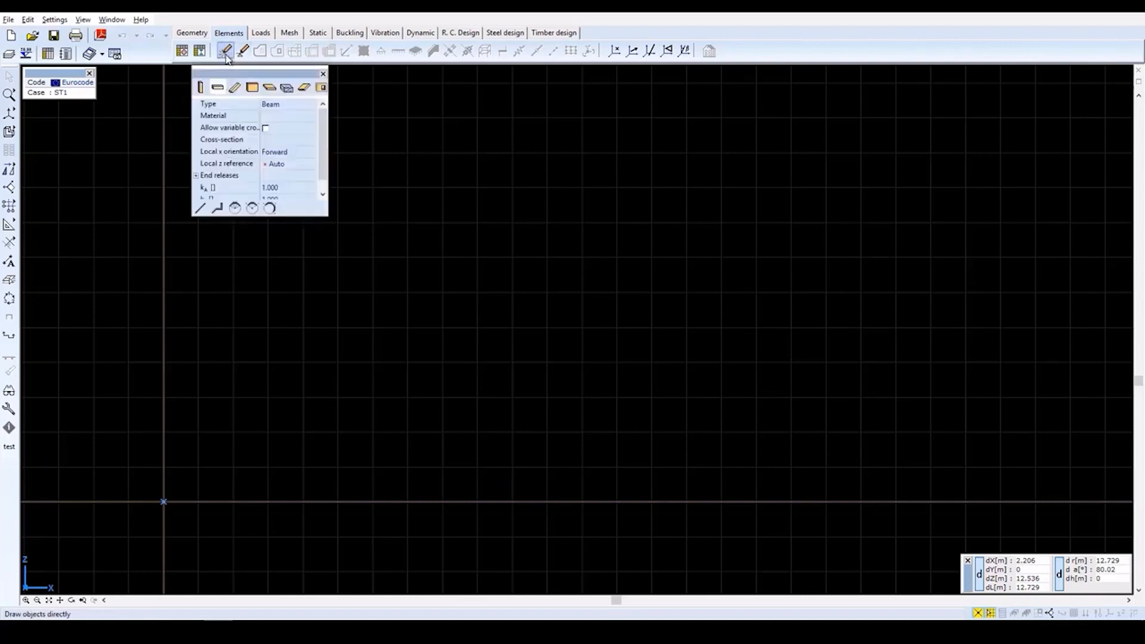
click(219, 89)
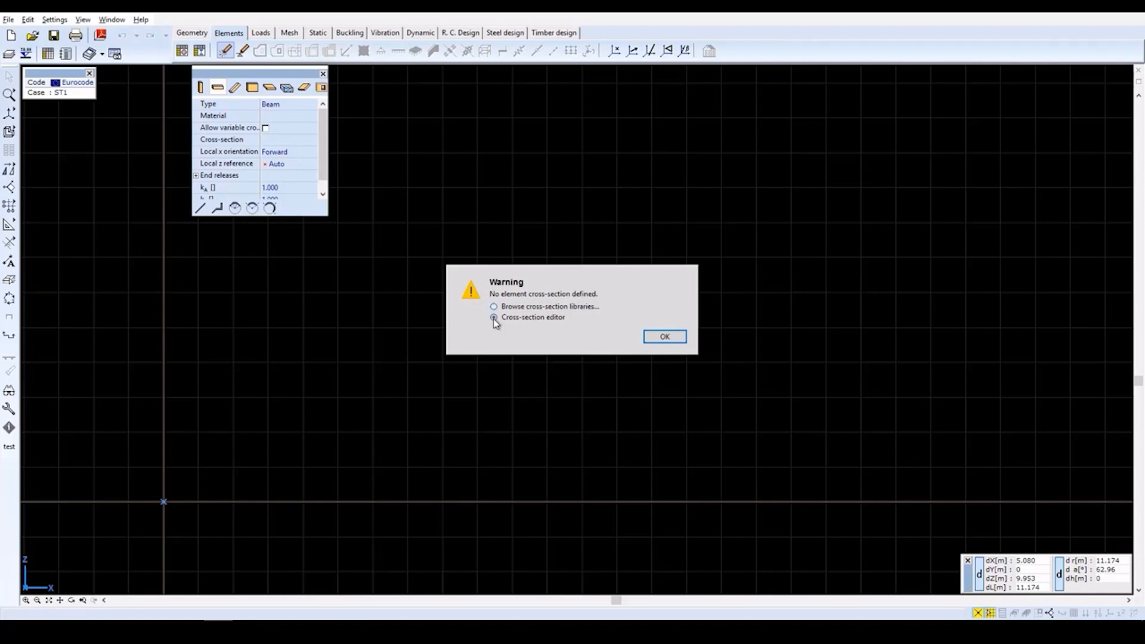
click(661, 336)
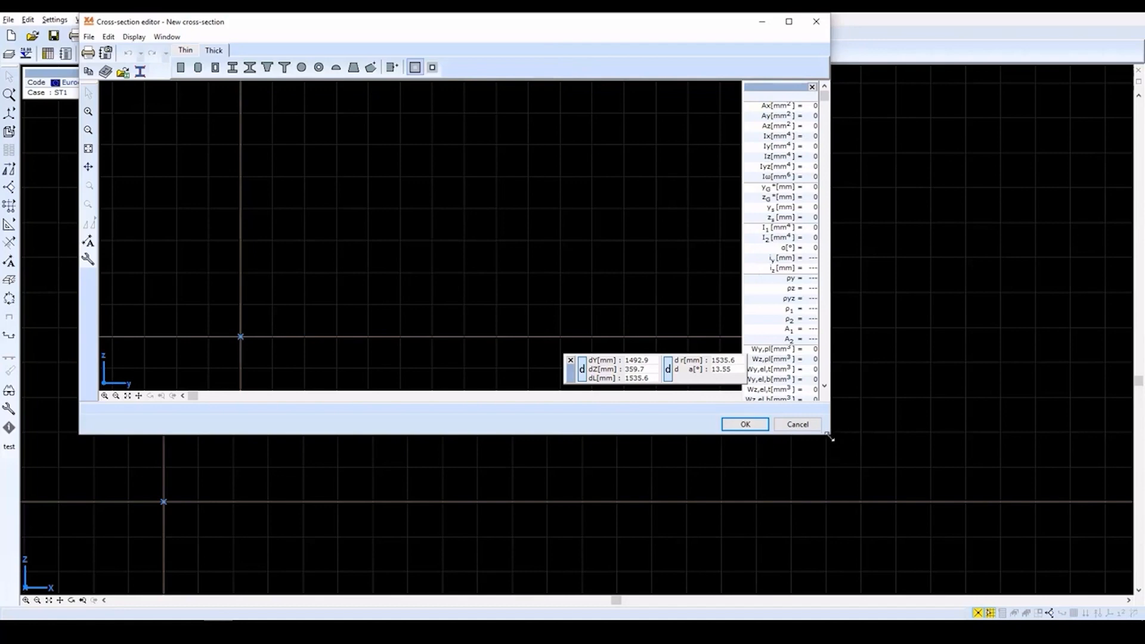
drag(829, 436, 918, 514)
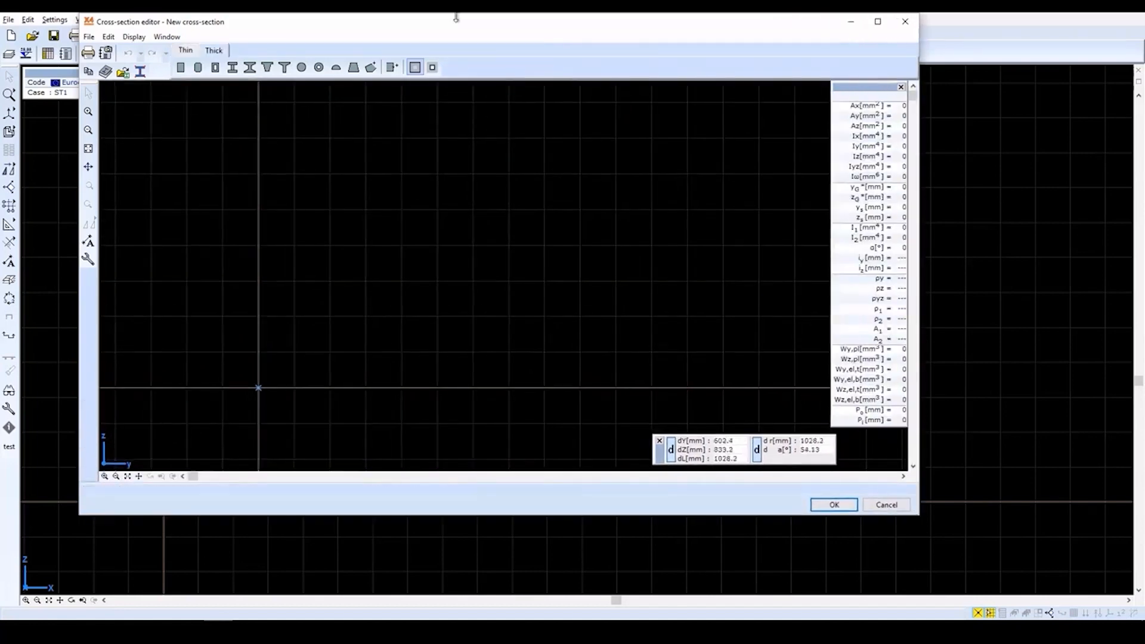
drag(453, 25, 524, 84)
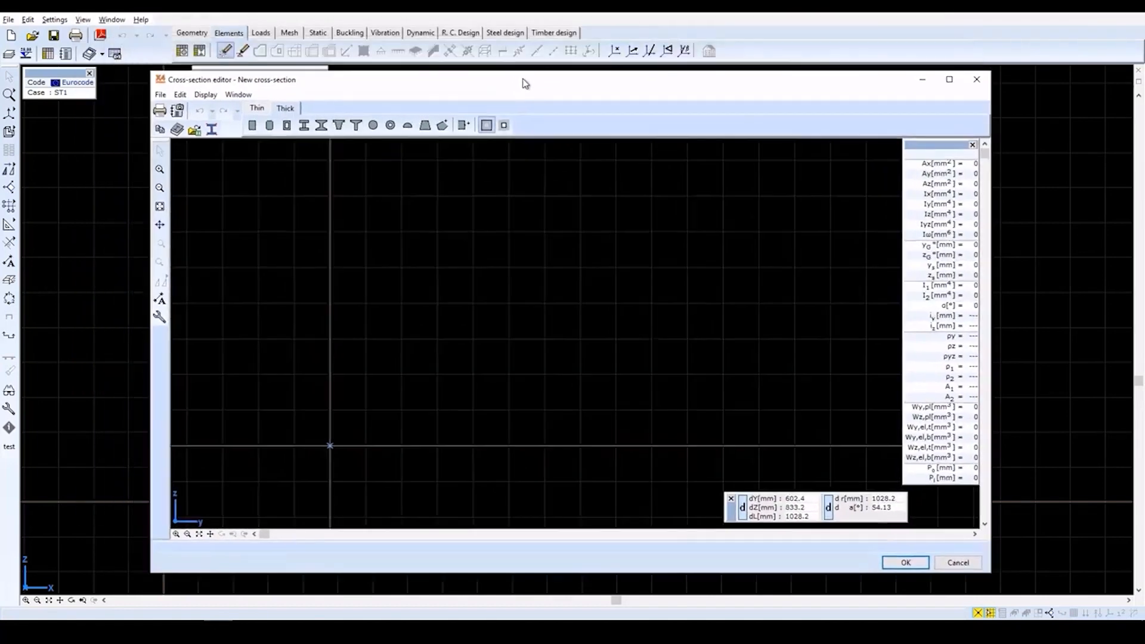
Place a rectangular shape 400 mm wide and 720 mm high, with 0° rotation, centred on the origin of the cross-section editor
click(253, 126)
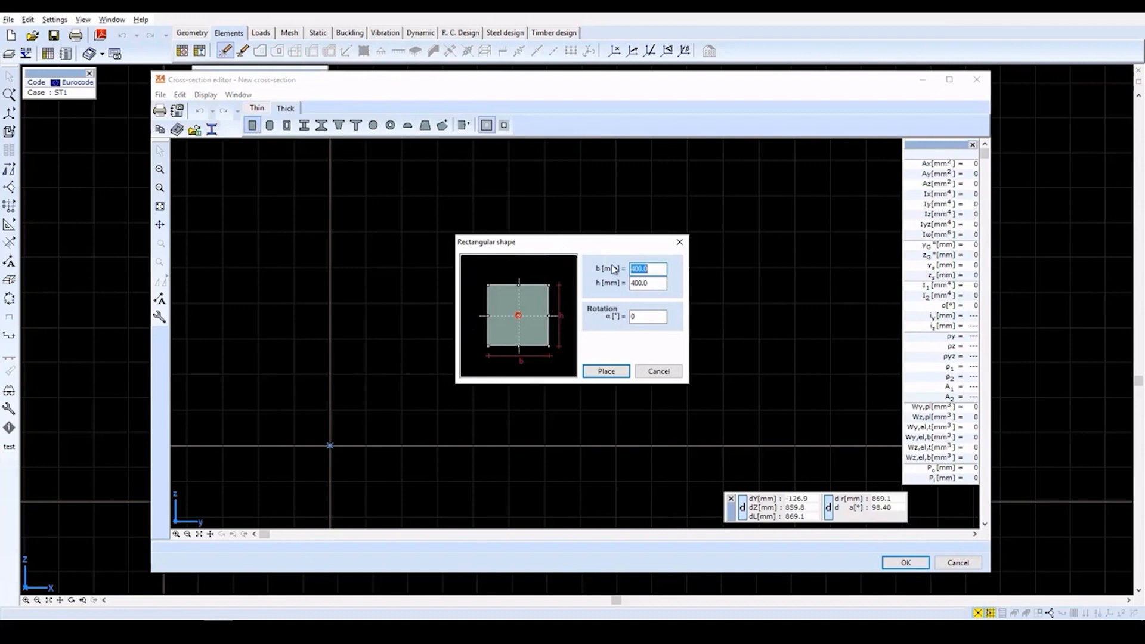
click(651, 269)
key(Tab)
text(720)
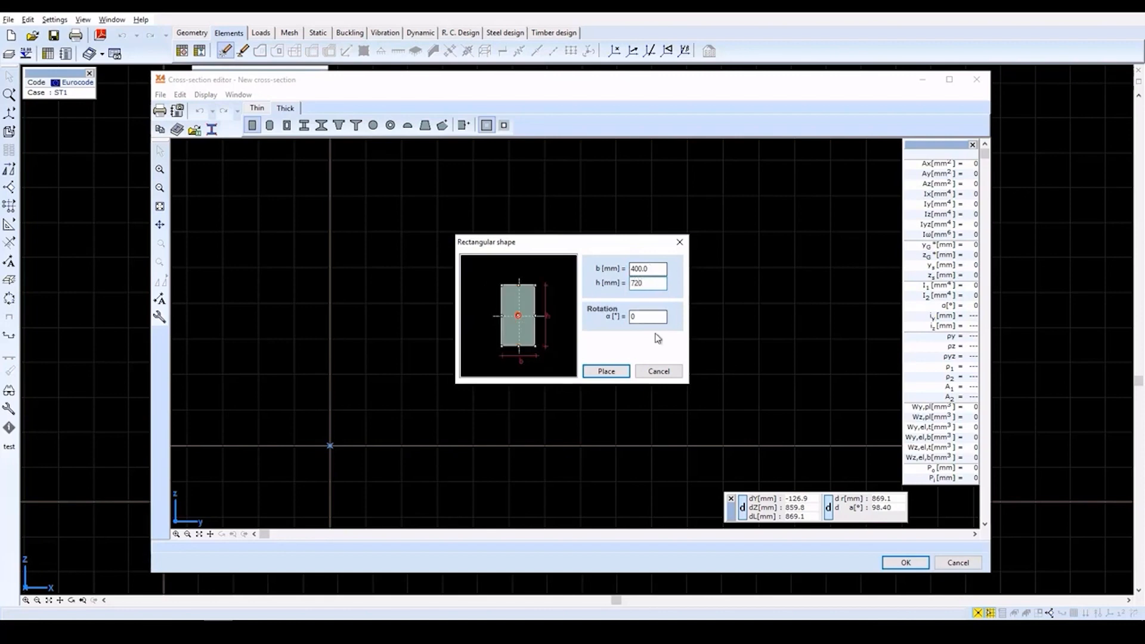
click(607, 371)
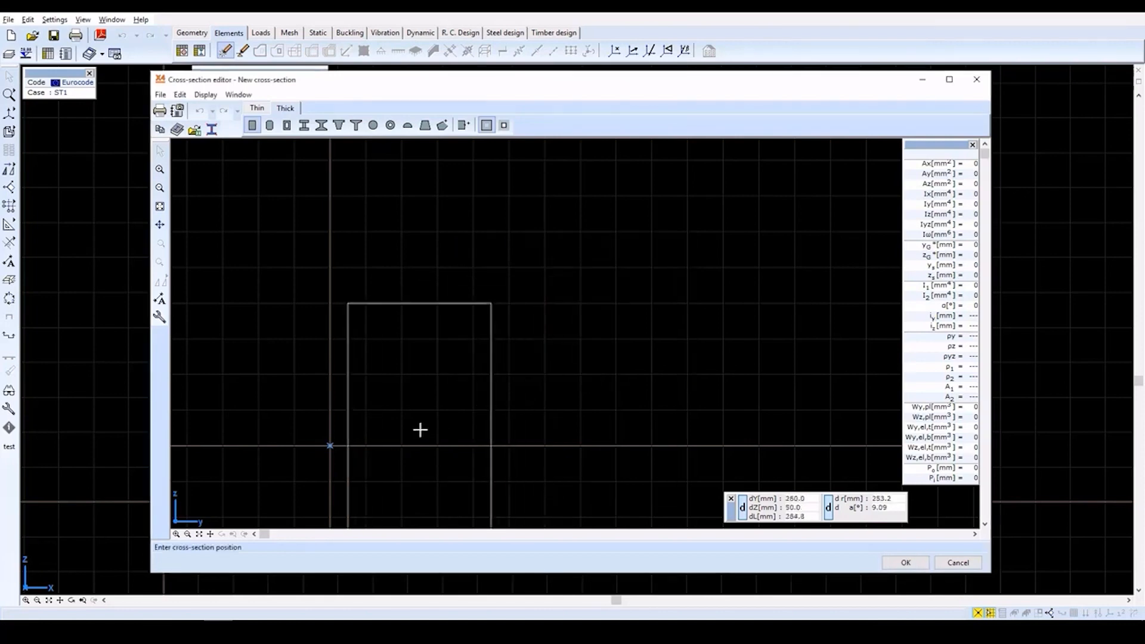
click(331, 446)
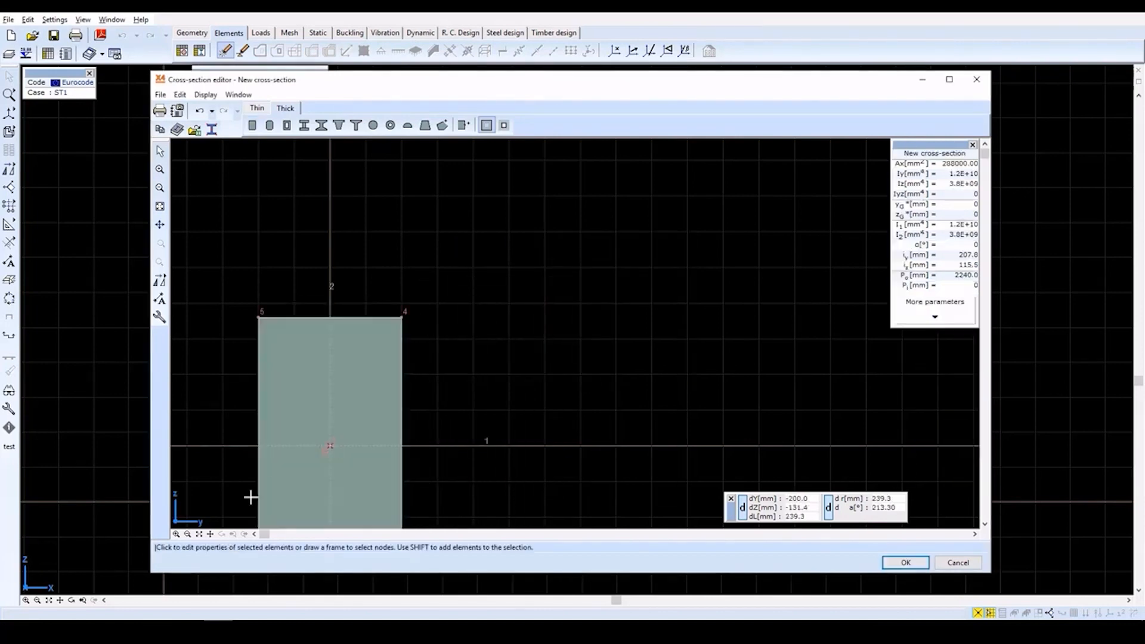
Expand the full list of section parameters and save the cross-section under the name 400x720
click(199, 534)
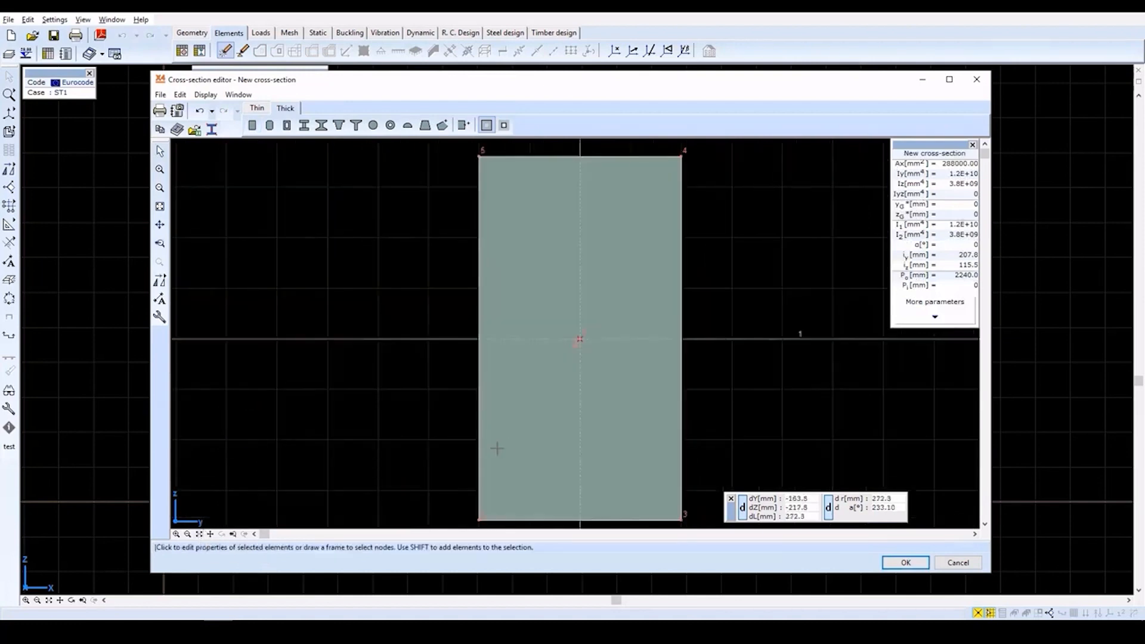
scroll(594, 329, down, 1)
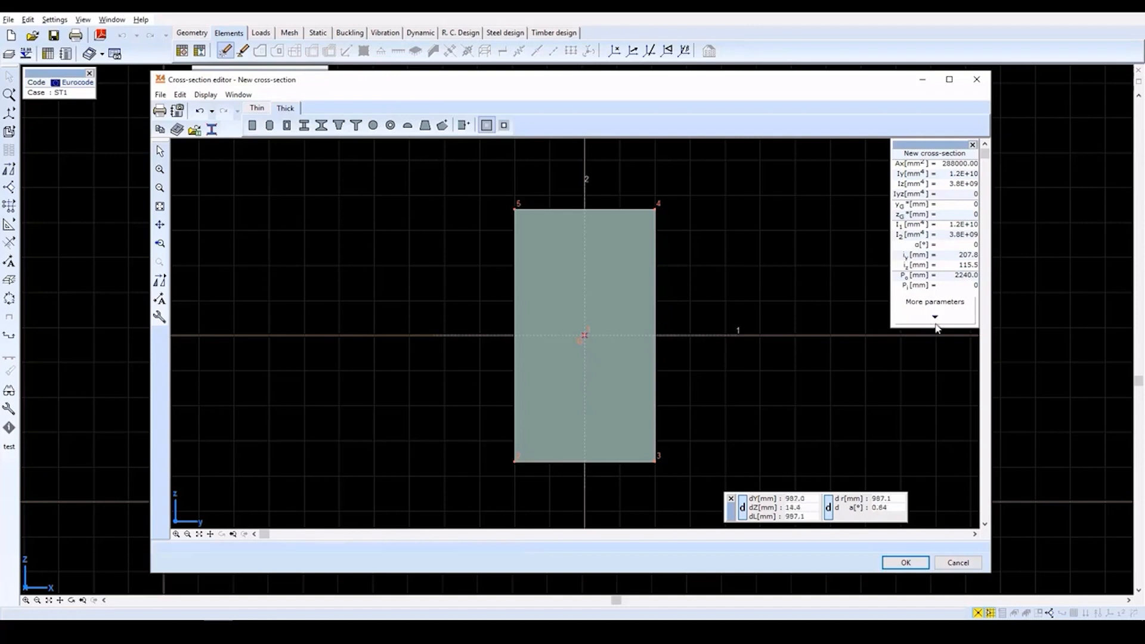
click(936, 319)
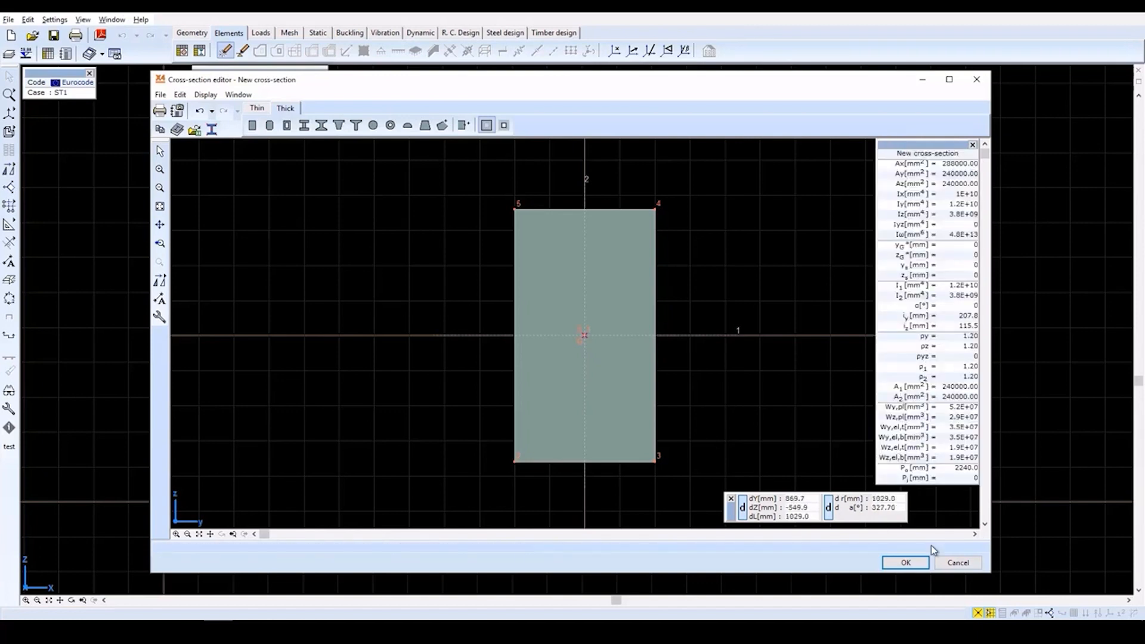
click(915, 566)
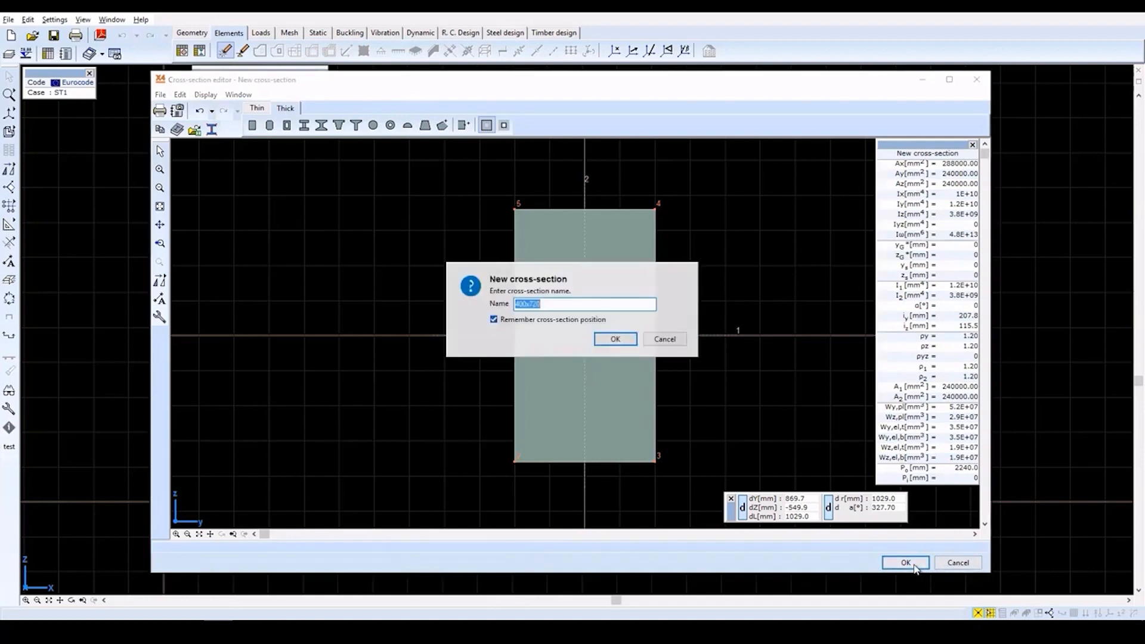
click(625, 340)
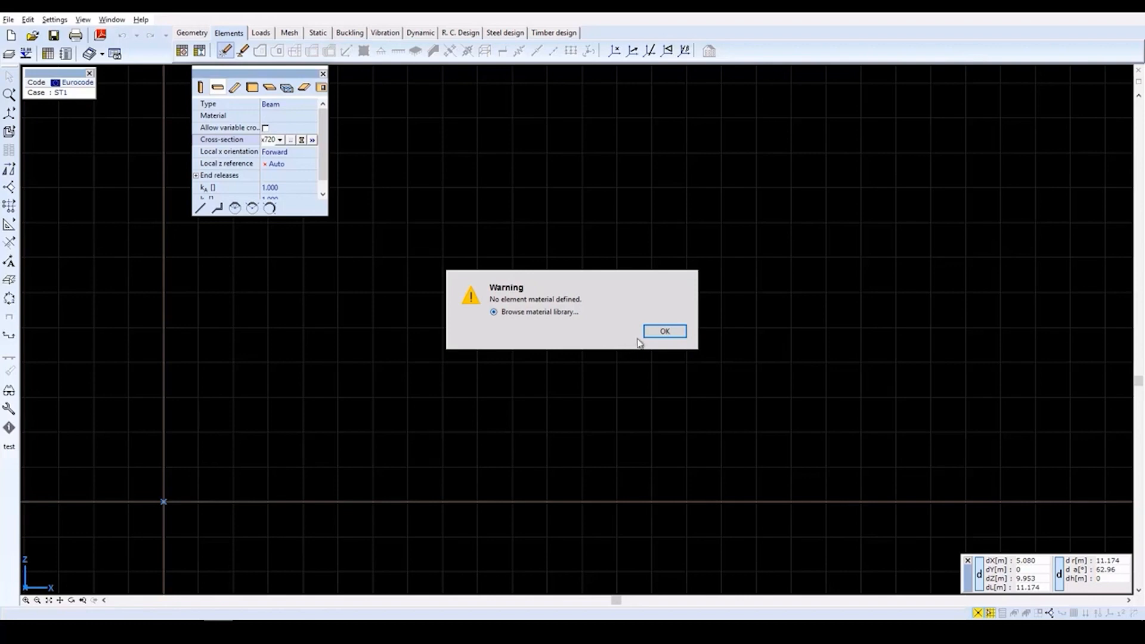
Assign concrete C25/30 from the Eurocode material library to the beam
click(661, 334)
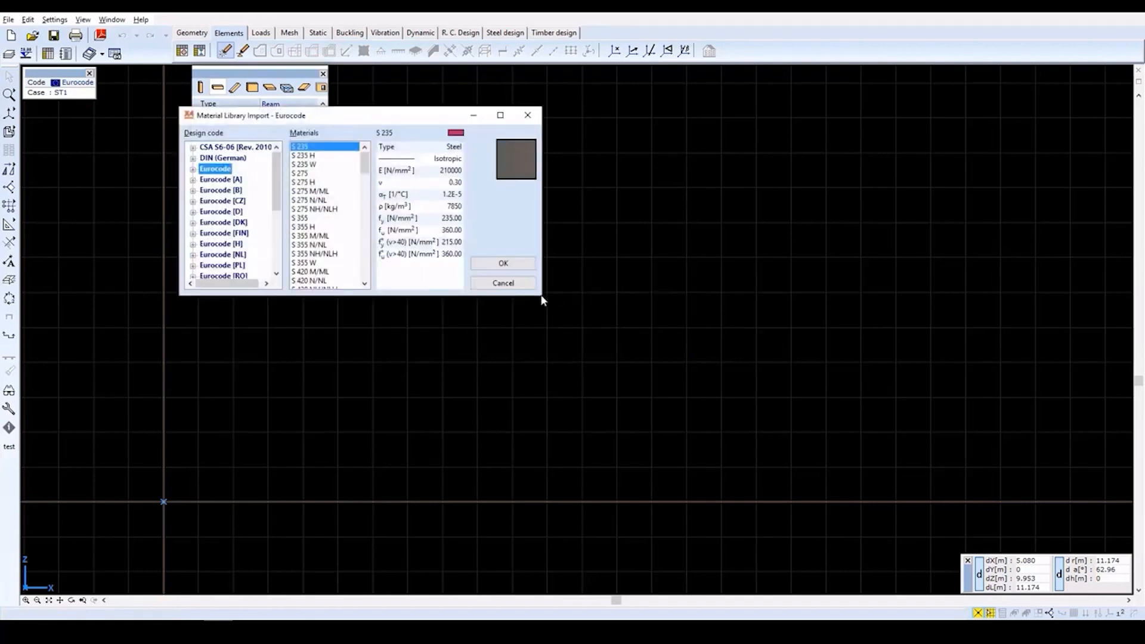
drag(540, 295, 636, 467)
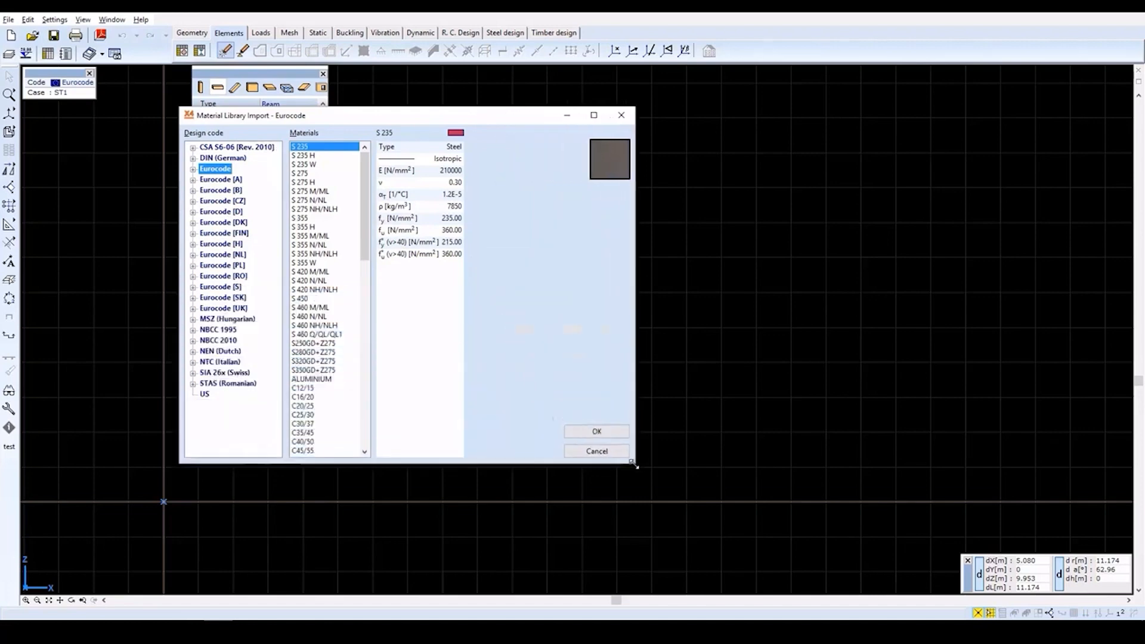
click(305, 416)
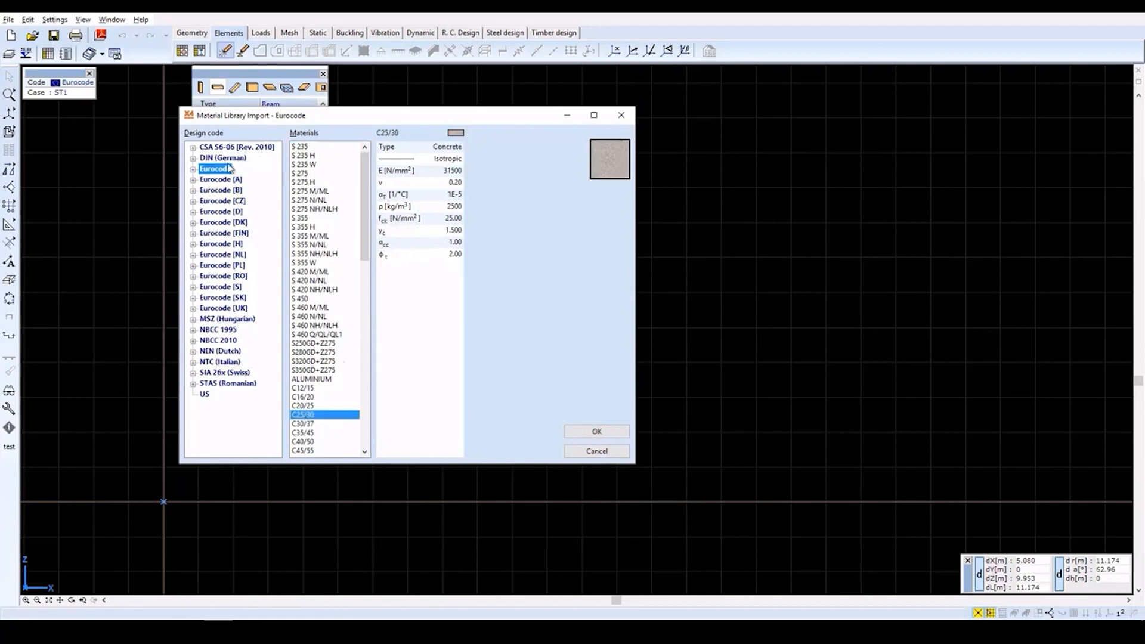
click(599, 432)
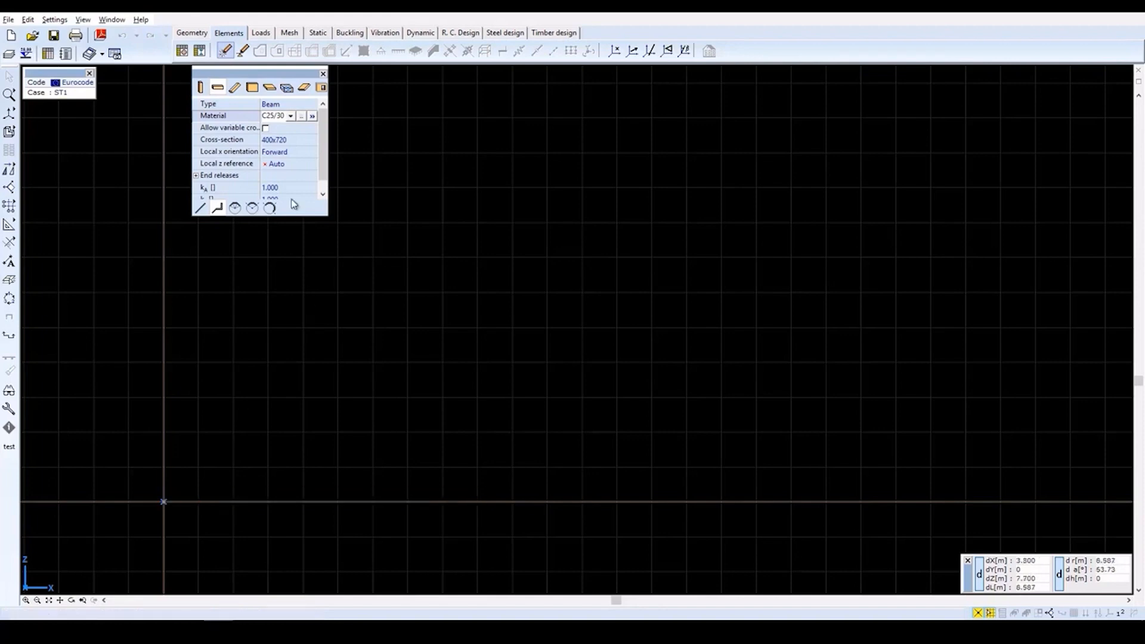
Draw a two-span beam as a polyline from the origin along X, with spans of 12 m and 10 m
click(220, 209)
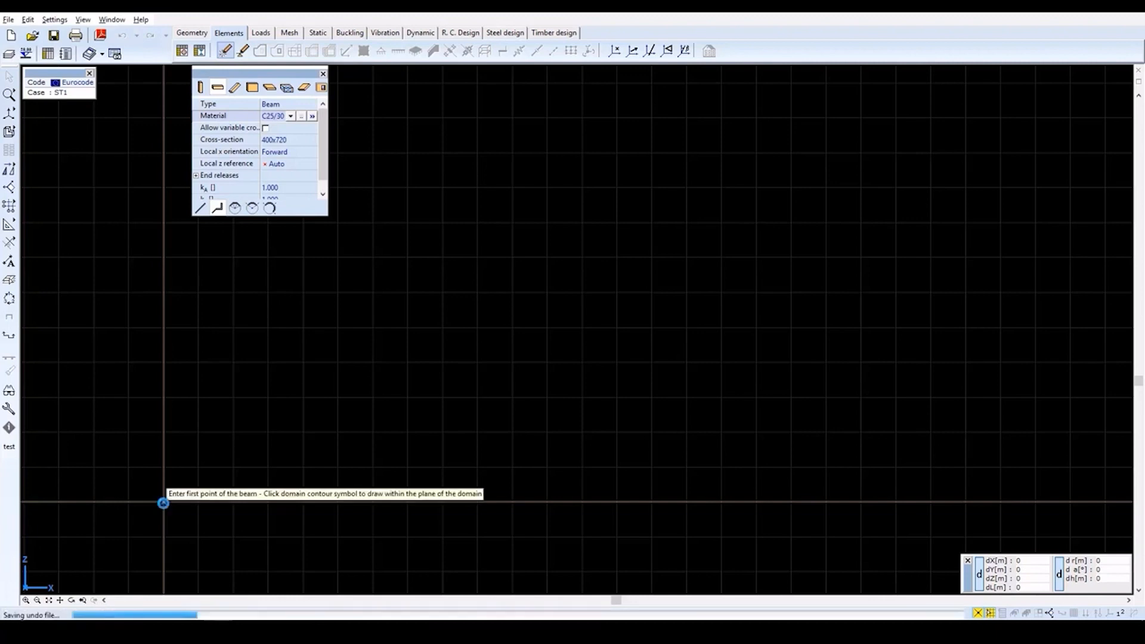
click(164, 503)
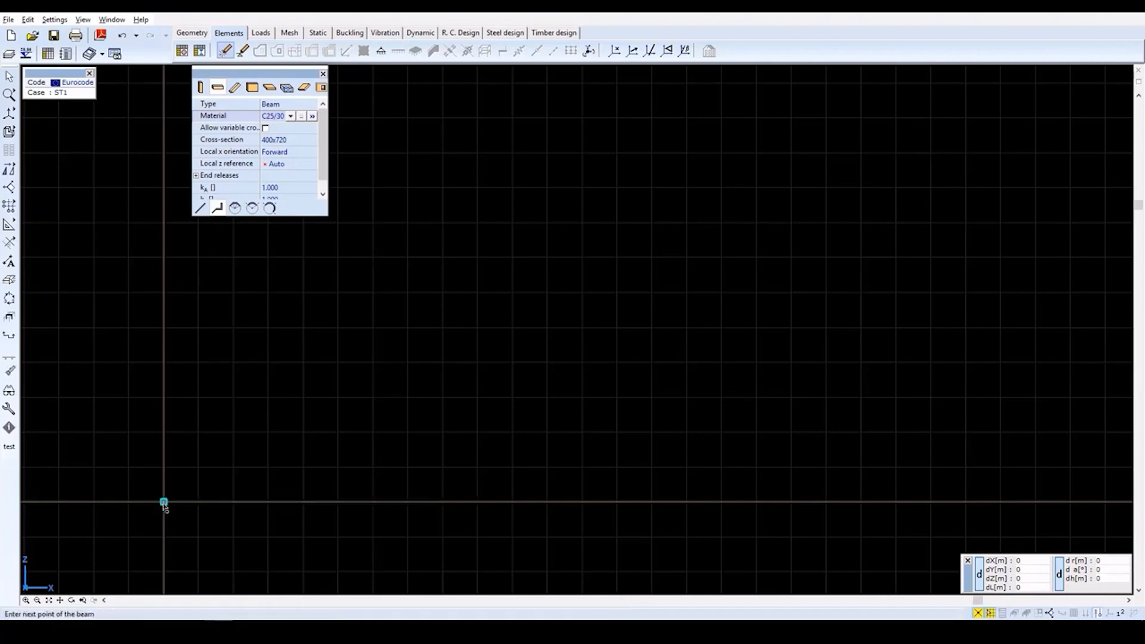
click(474, 504)
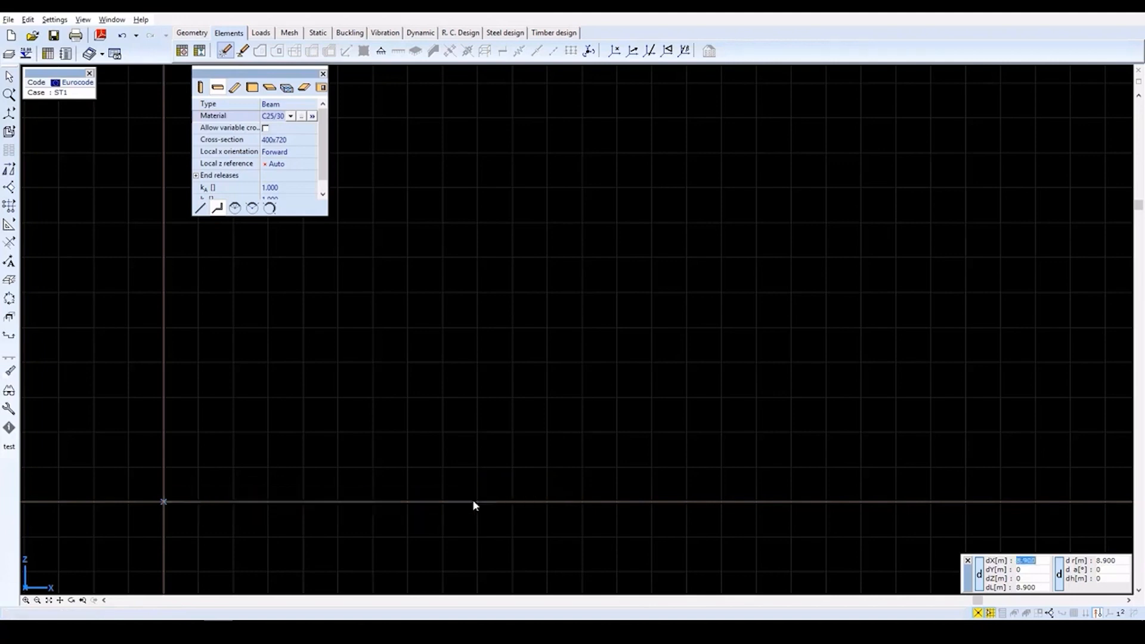
text(12)
key(Return)
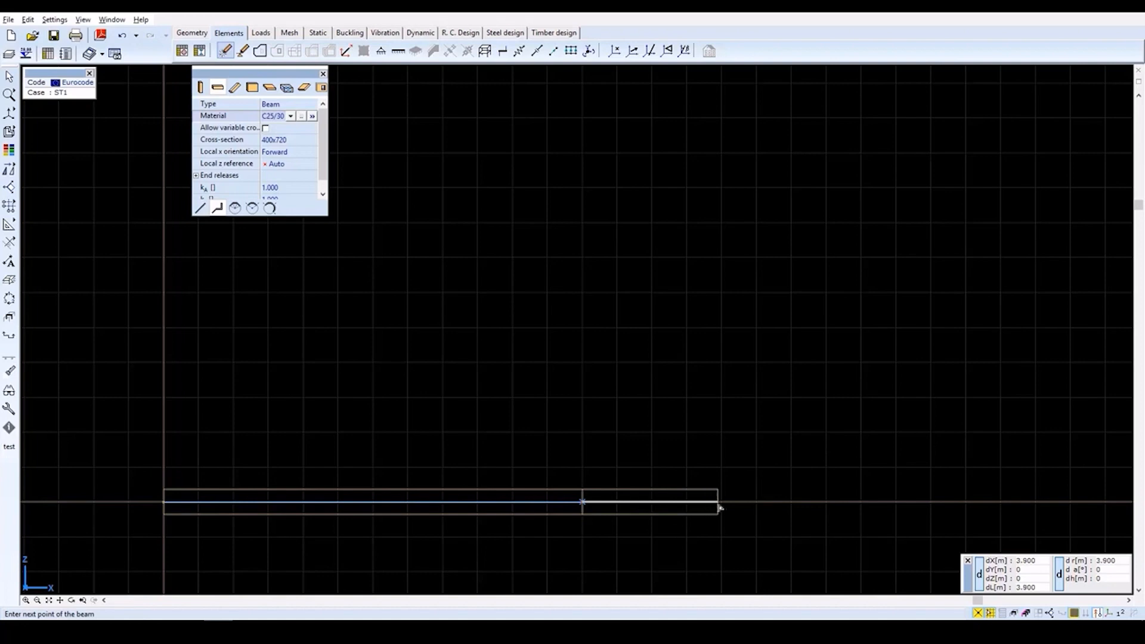
key(Escape)
text(10)
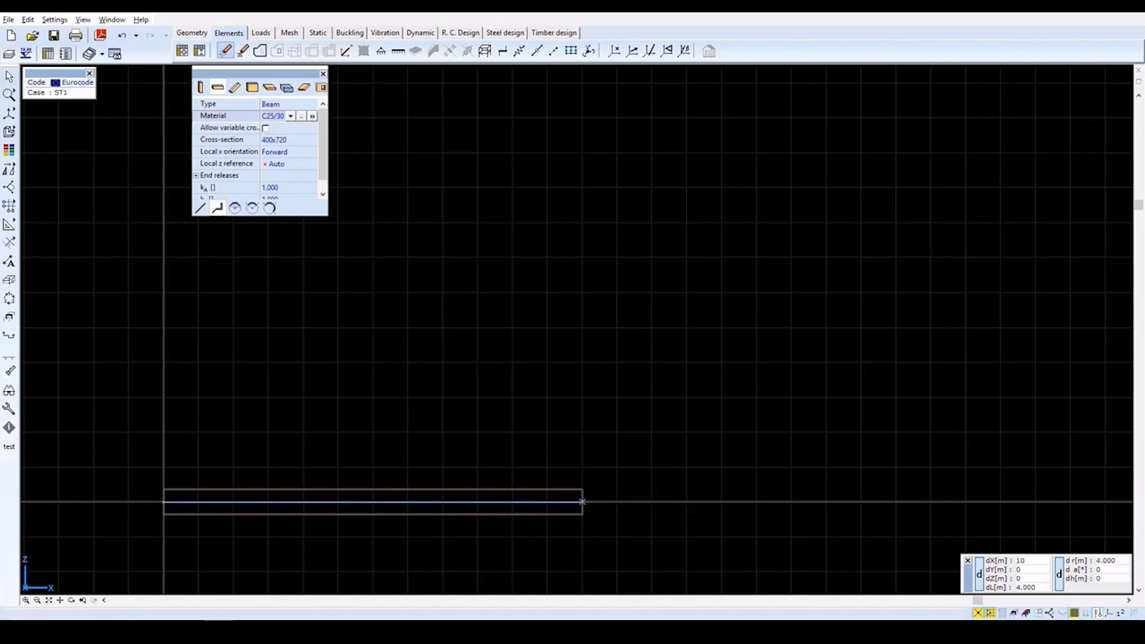
key(Return)
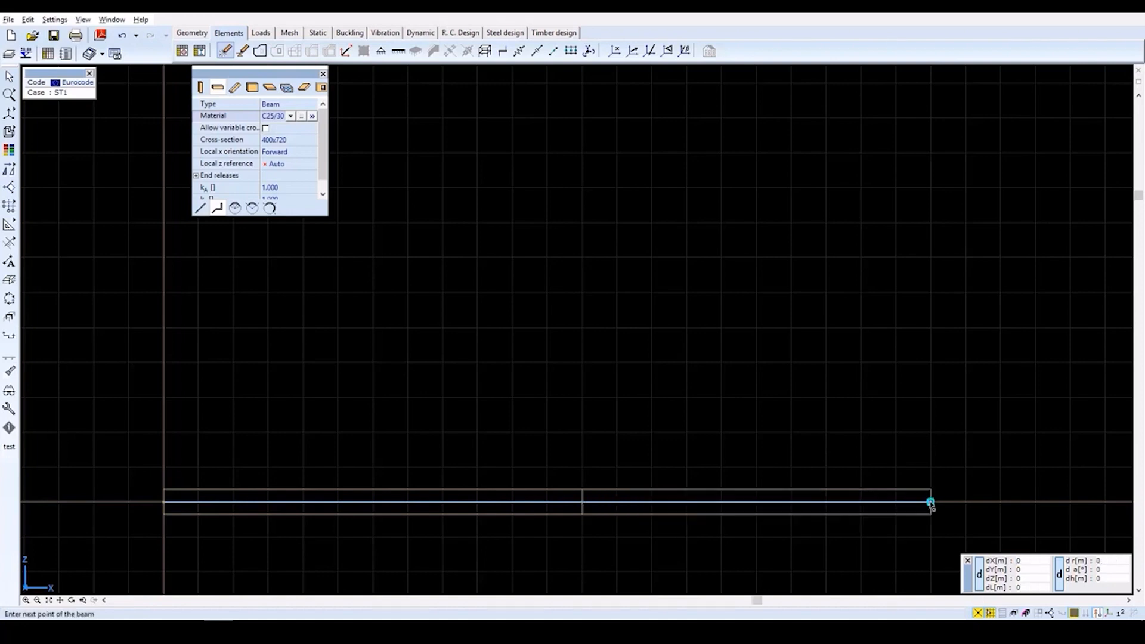
right_click(930, 504)
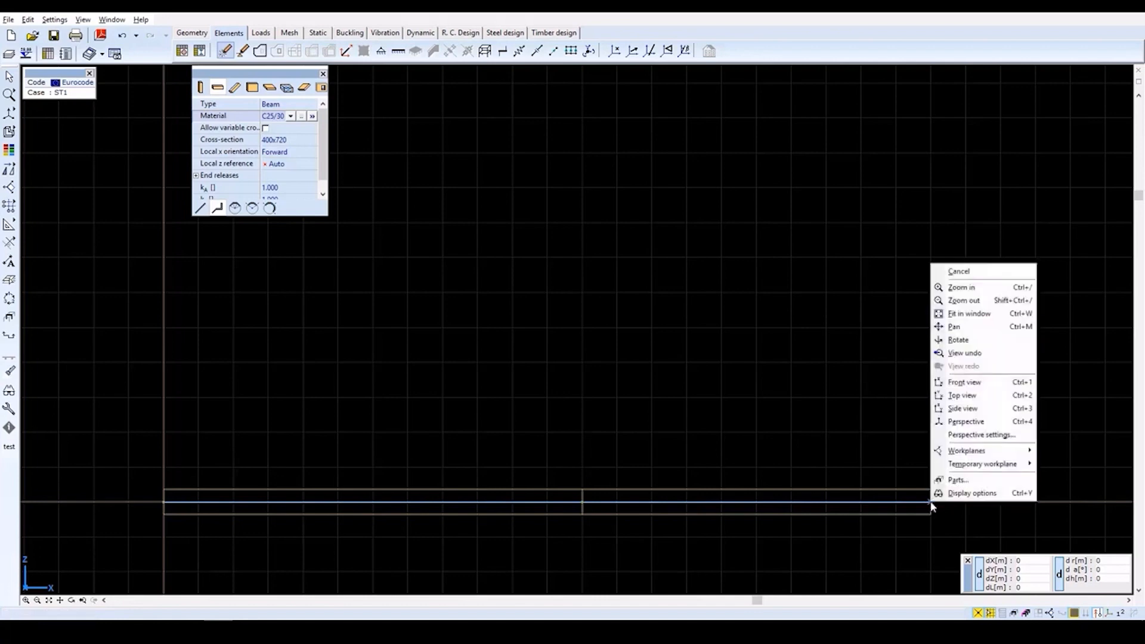
click(952, 271)
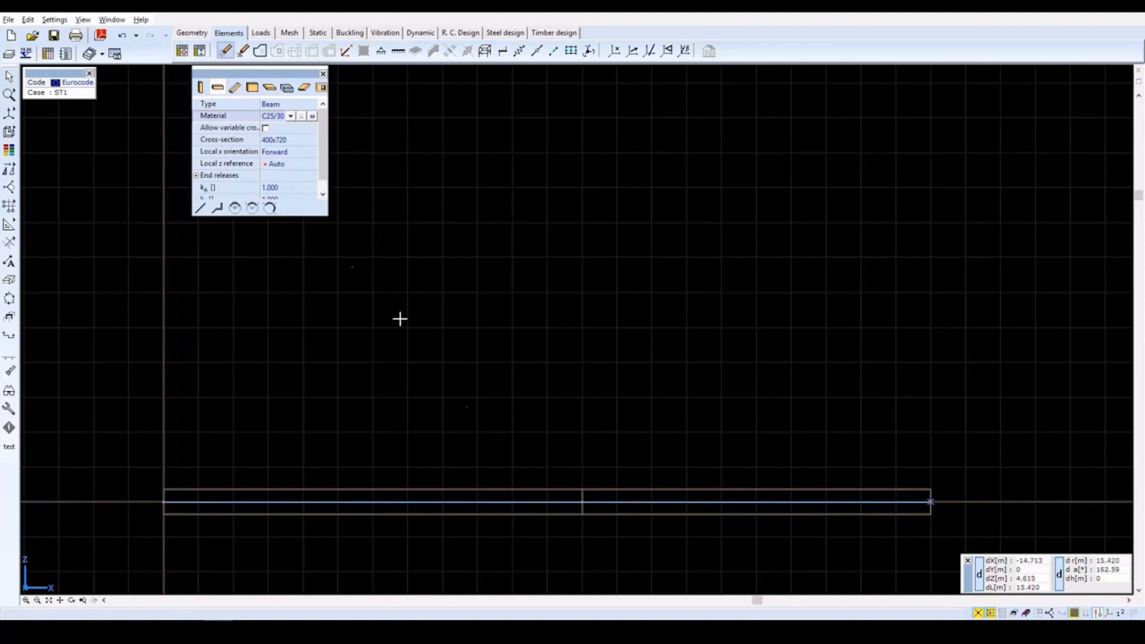
Run a geometry check on the model, including domain contours, with a tolerance of 0.001 m
click(196, 36)
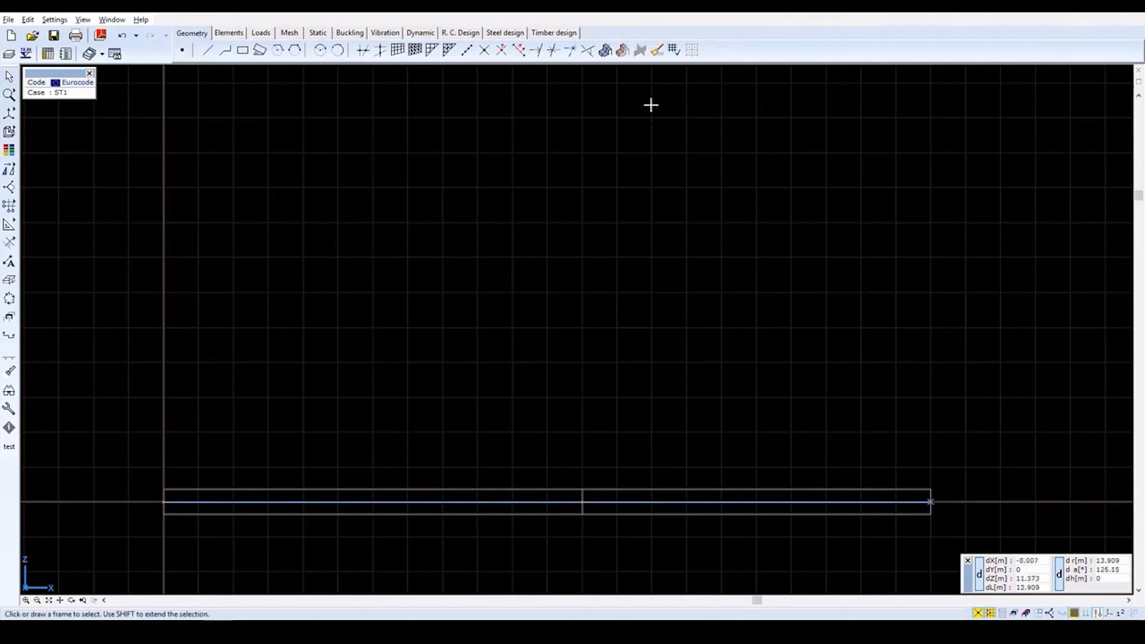
click(674, 52)
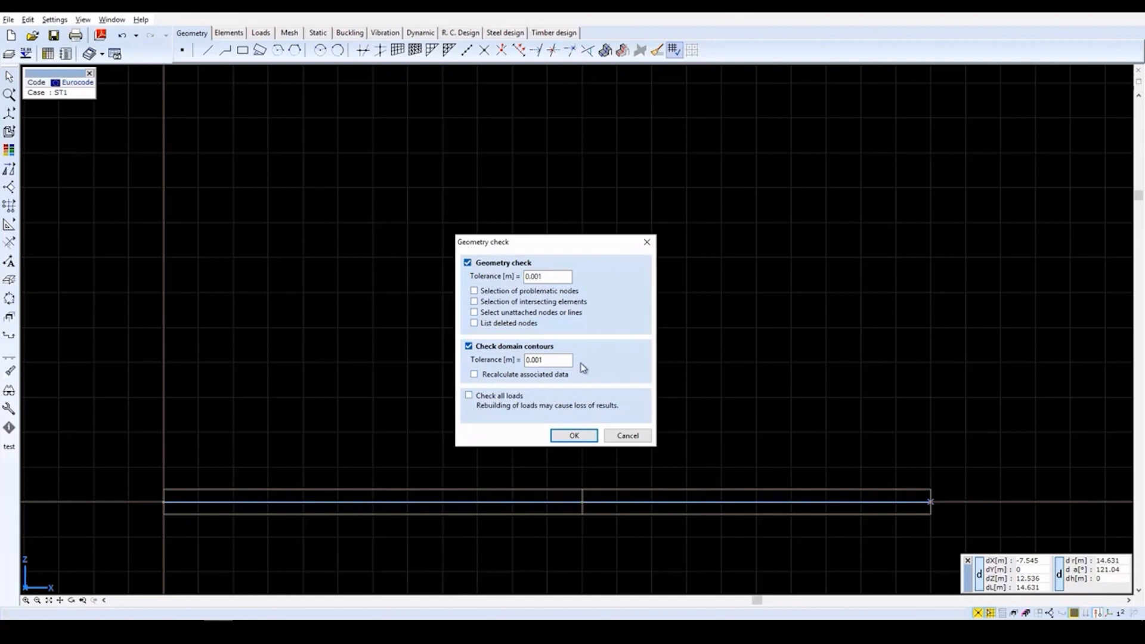
click(570, 438)
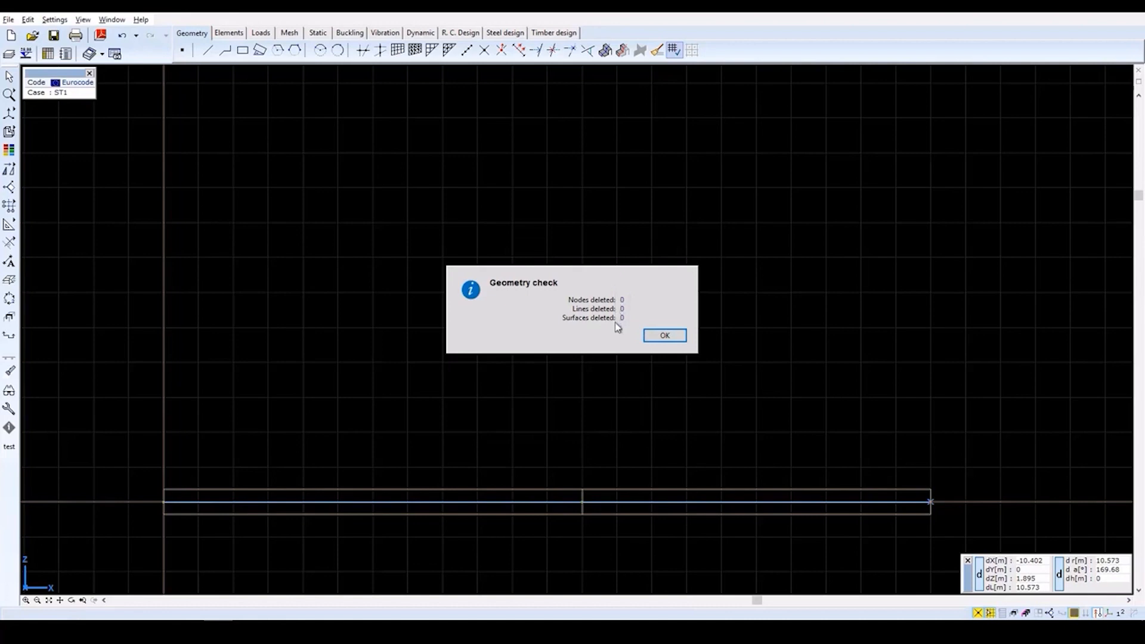
click(660, 335)
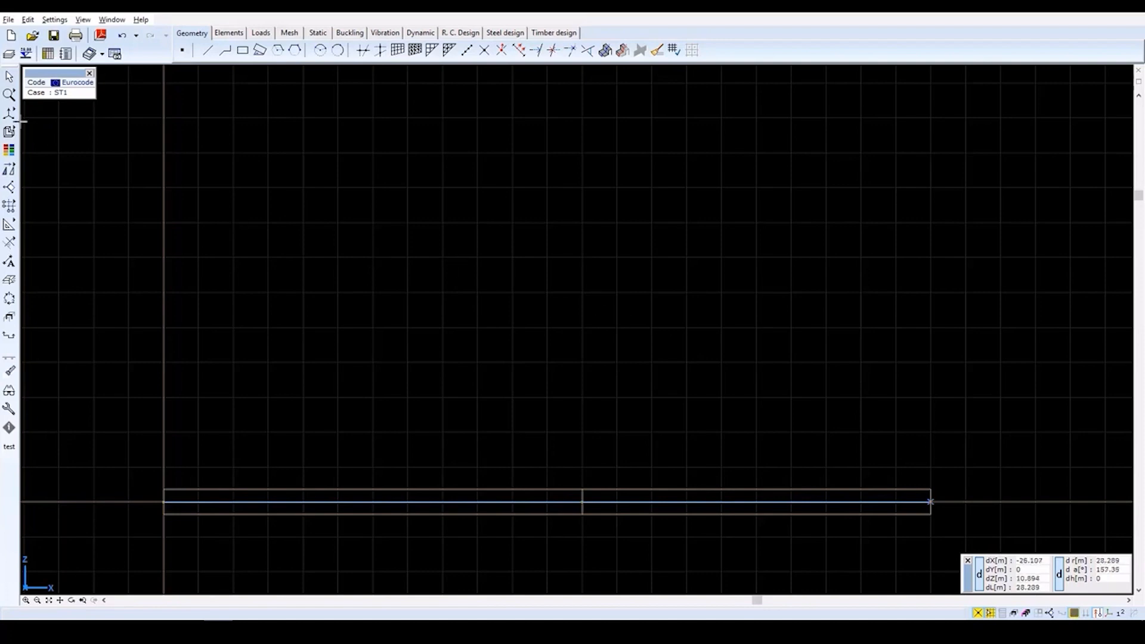
View the whole beam in perspective and orbit it to a slightly lower viewing angle with the perspective settings
mouse_move(13, 118)
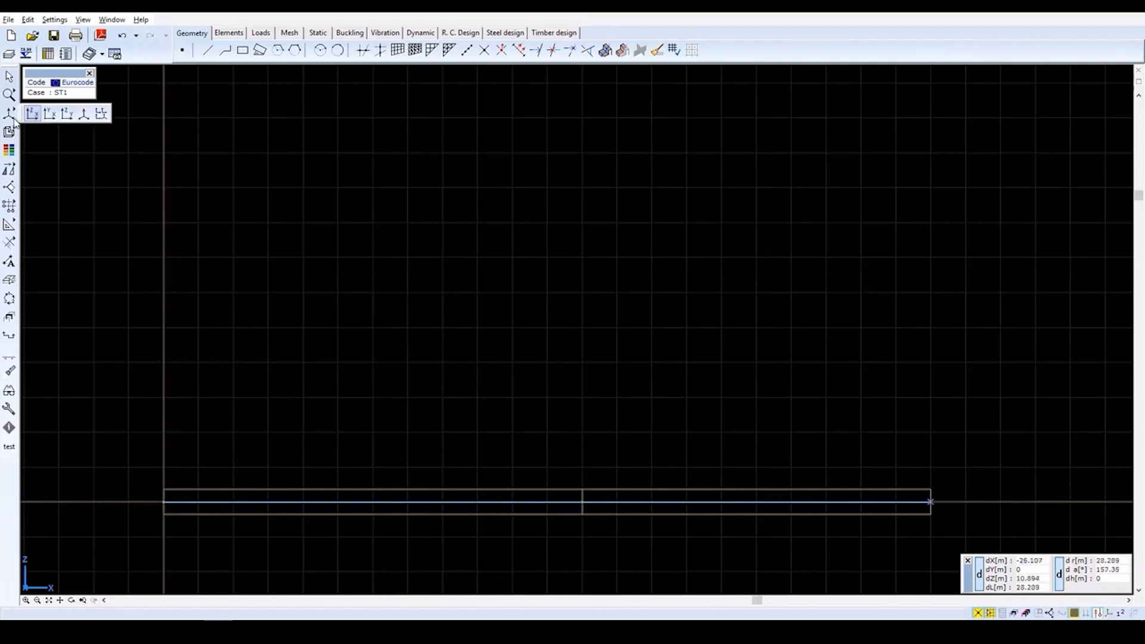
click(84, 114)
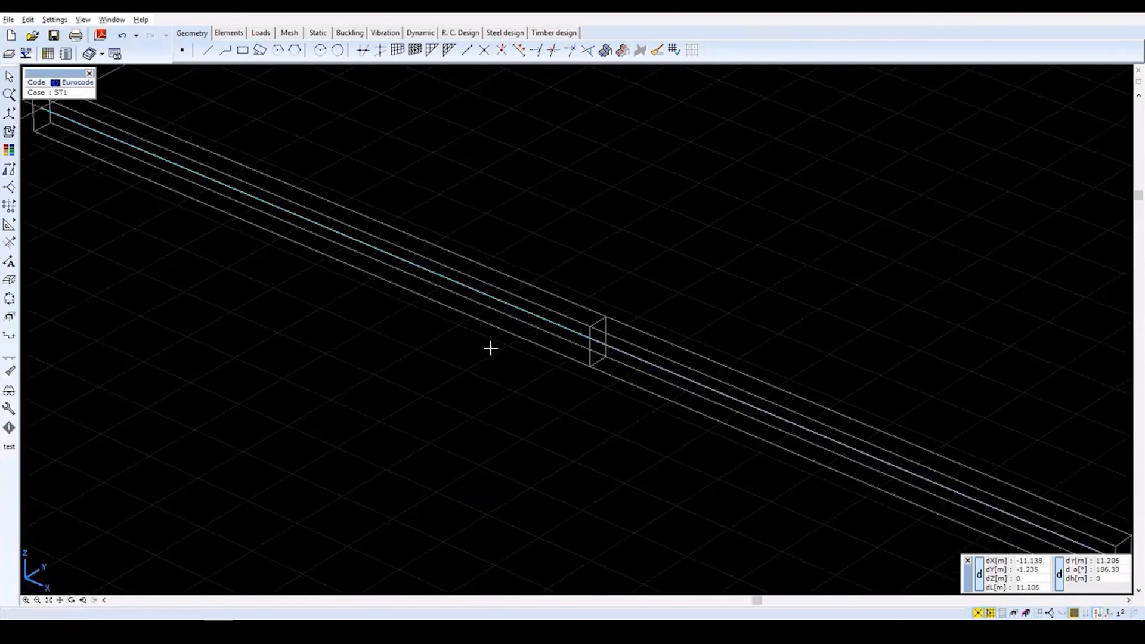
scroll(490, 347, down, 2)
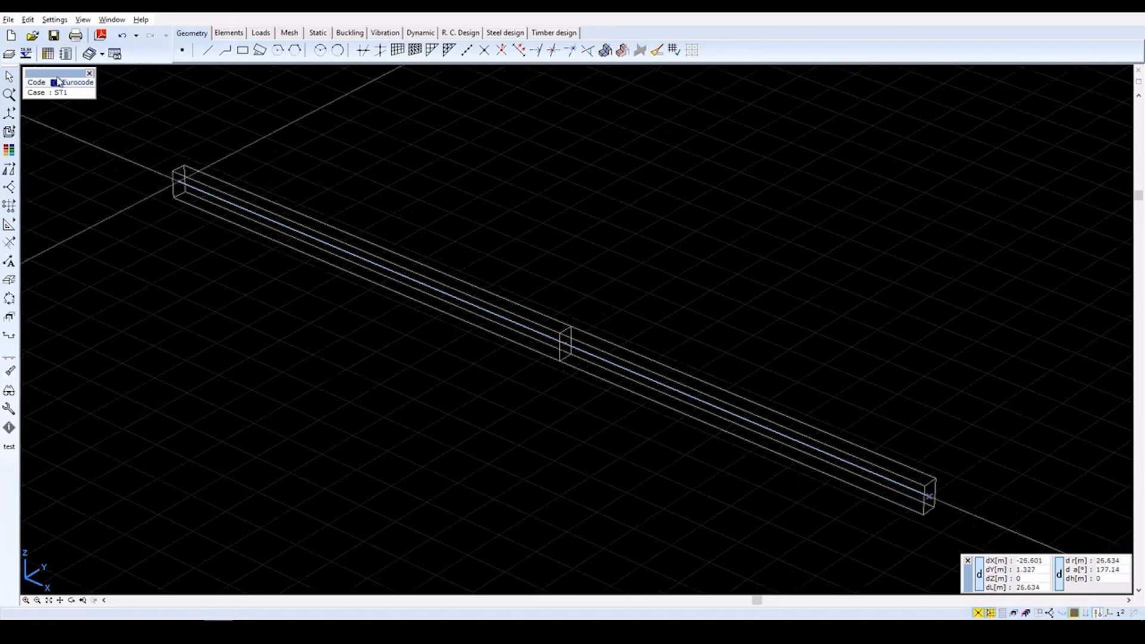
click(111, 20)
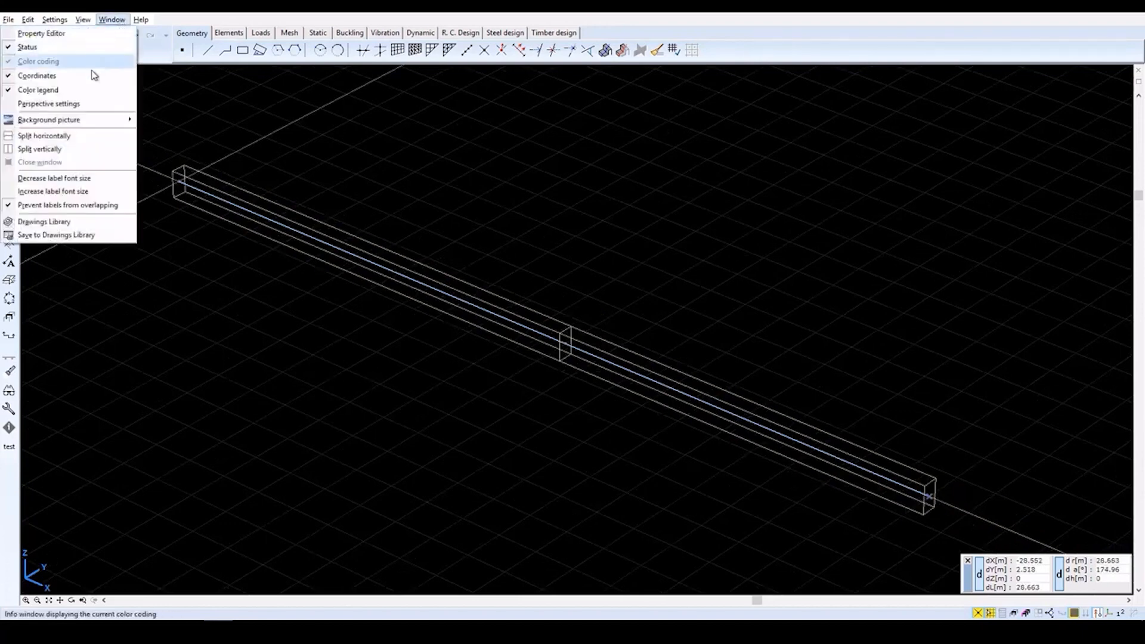
click(72, 105)
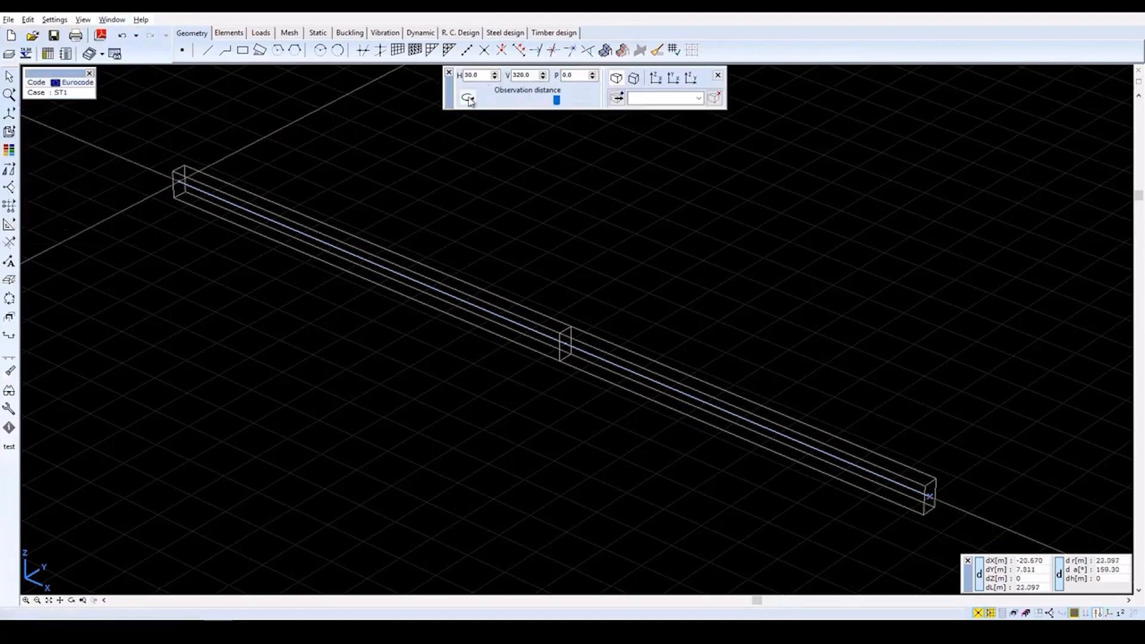
click(468, 99)
drag(586, 312, 591, 276)
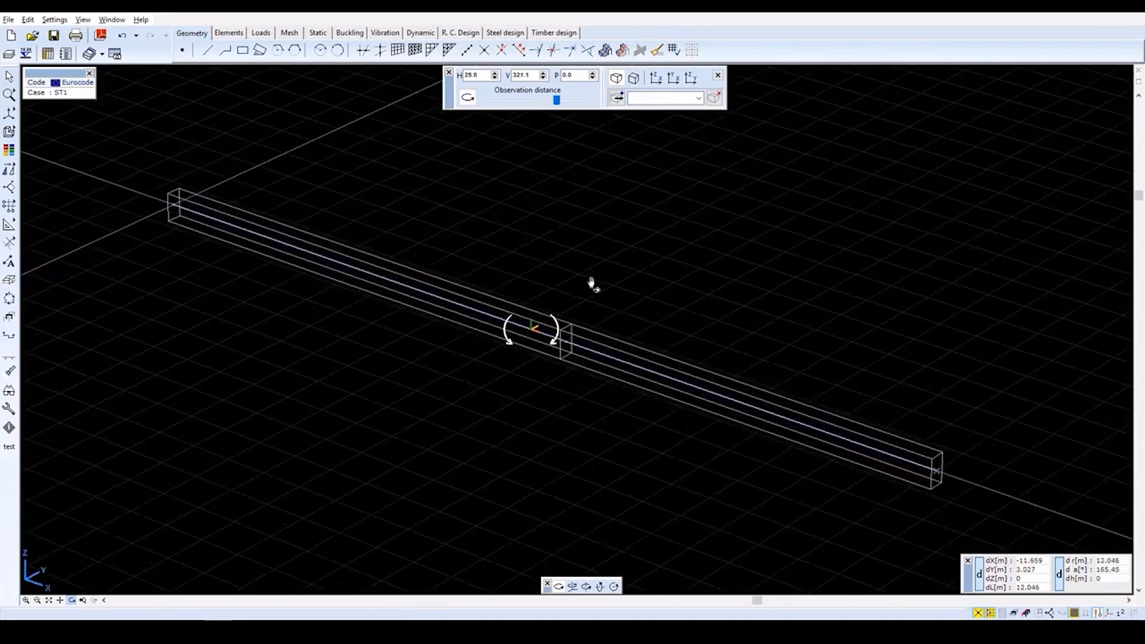
click(718, 76)
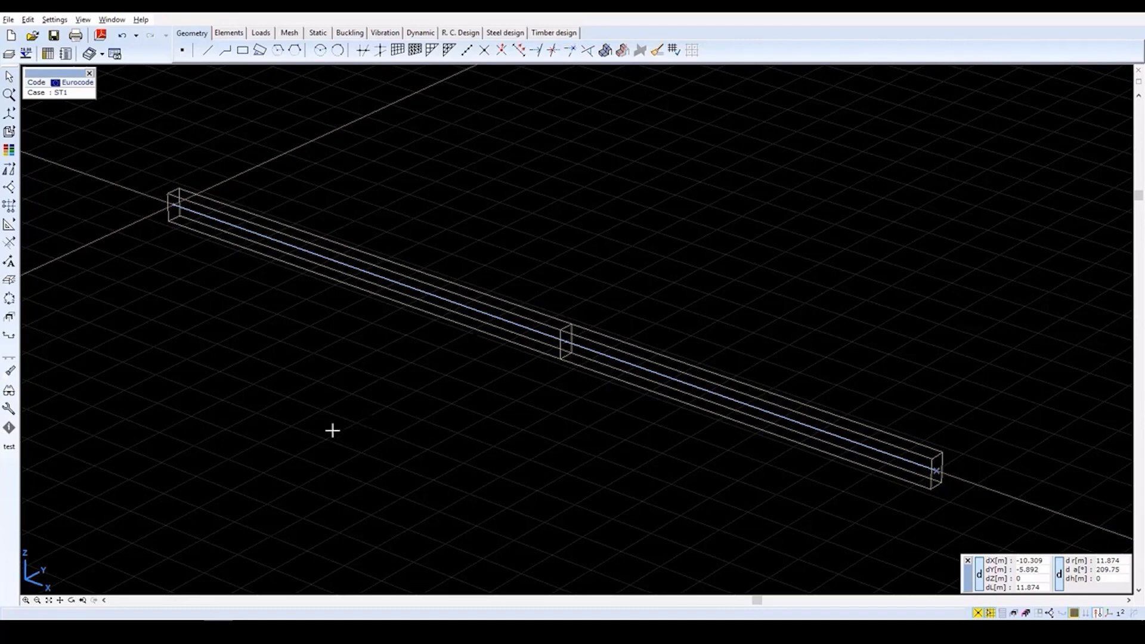
Display the beam local coordinate systems and the cross-section name labels on the model
click(11, 395)
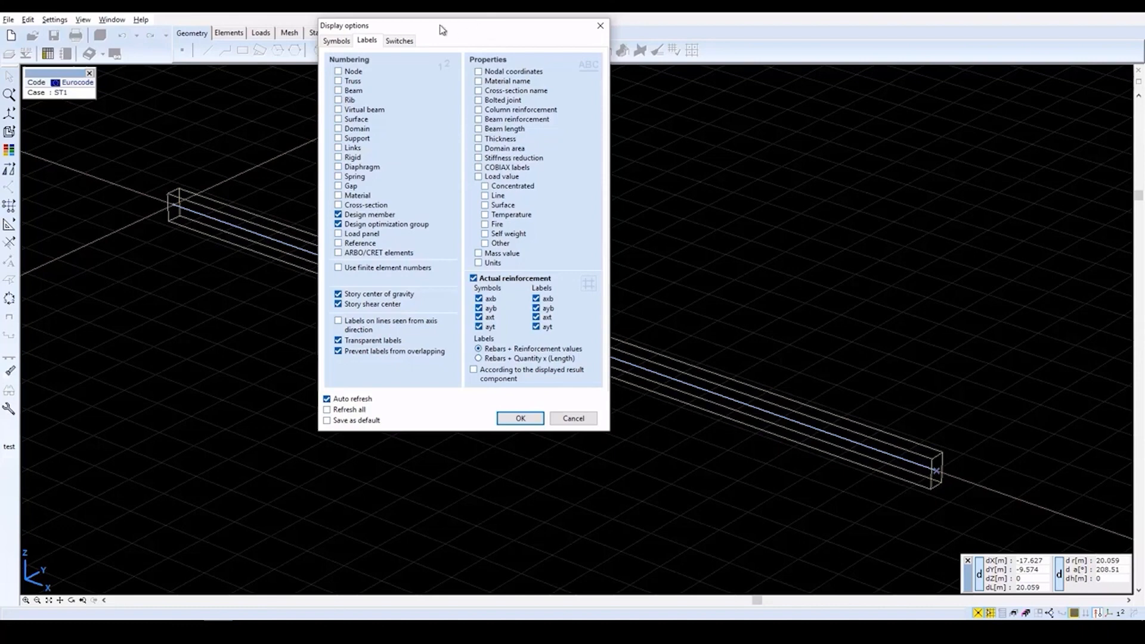
click(334, 42)
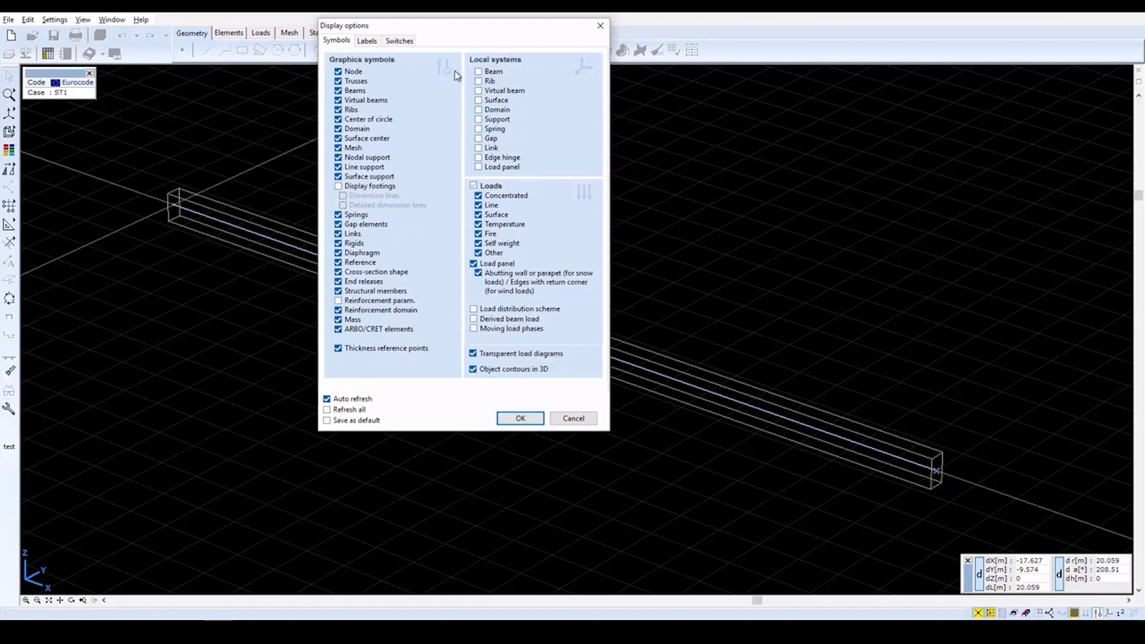
click(478, 72)
click(367, 41)
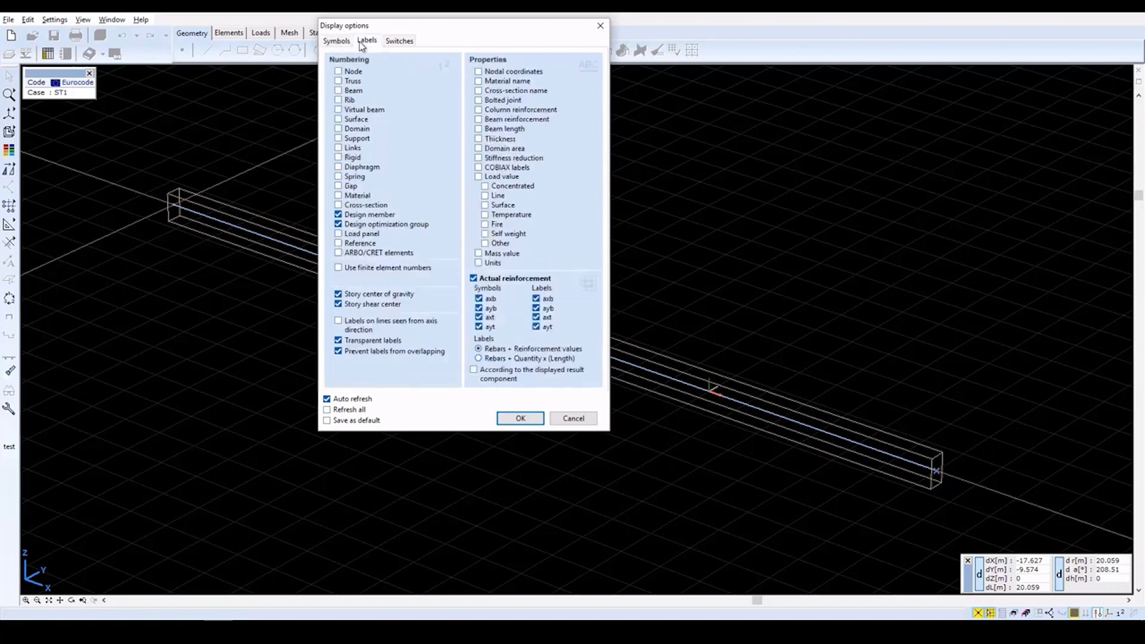
click(478, 91)
click(517, 418)
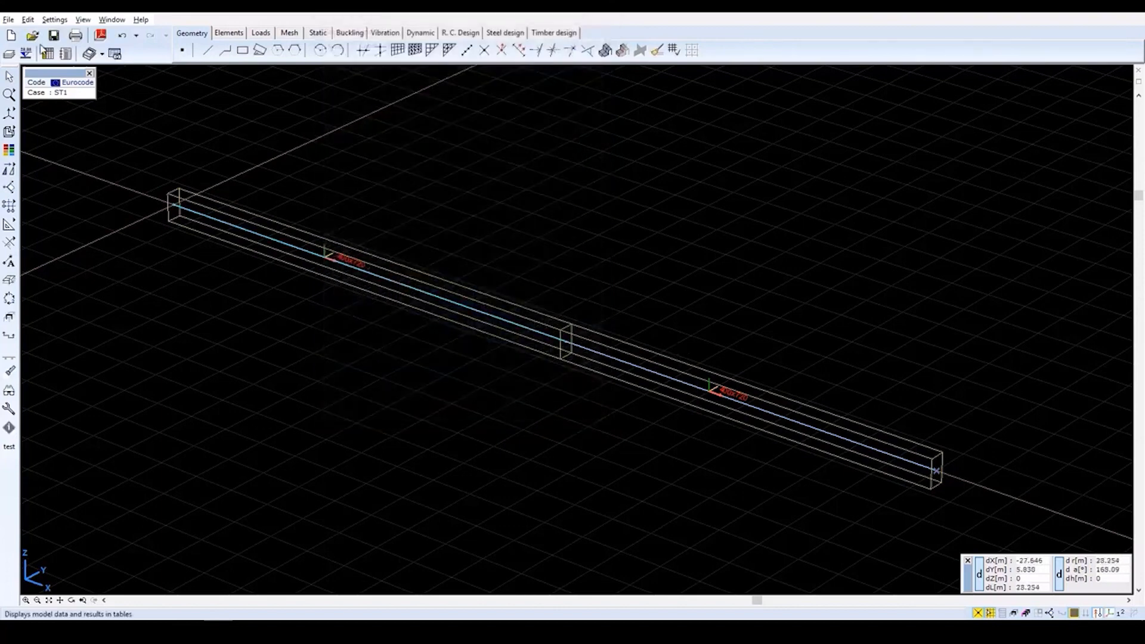
Return to the X-Z front view and start a nodal support on the node between the two spans
click(9, 113)
click(31, 114)
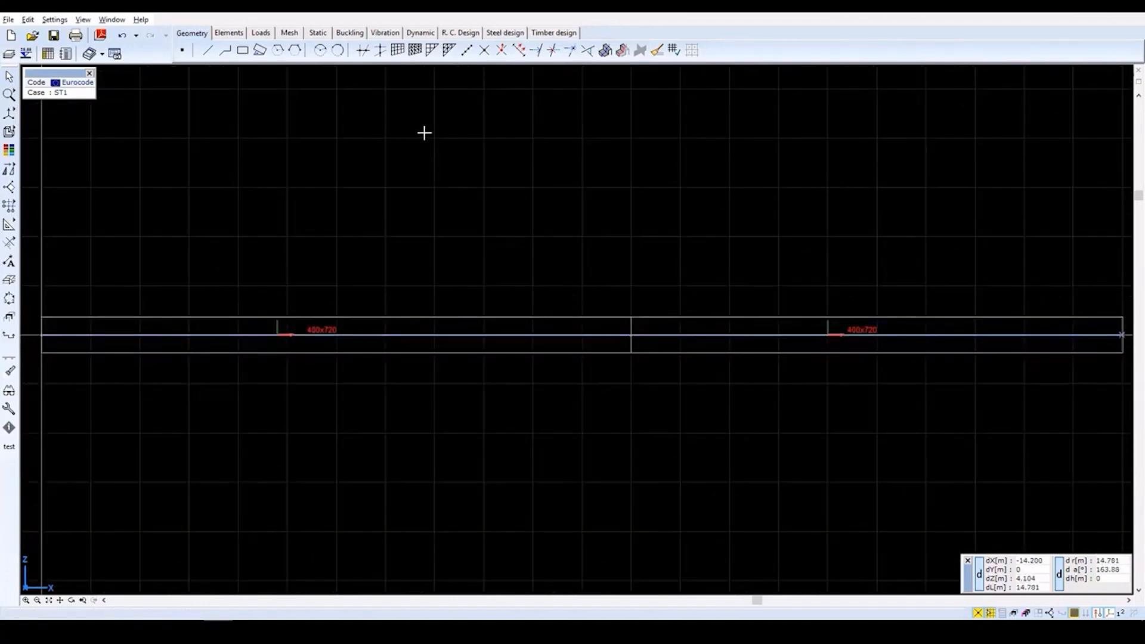
click(229, 33)
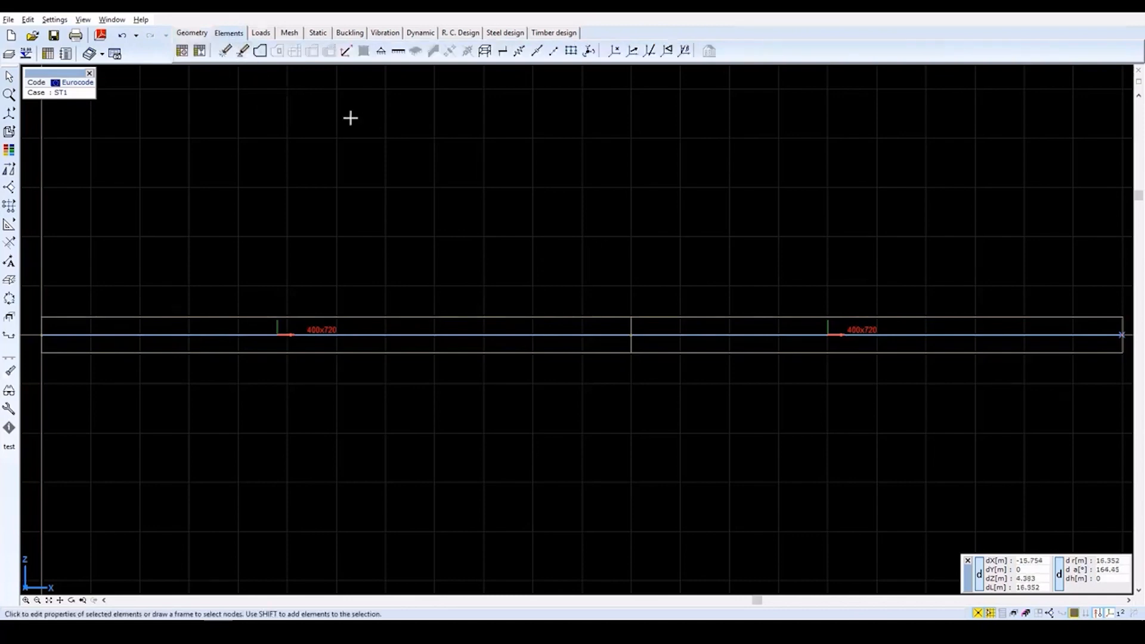
click(382, 51)
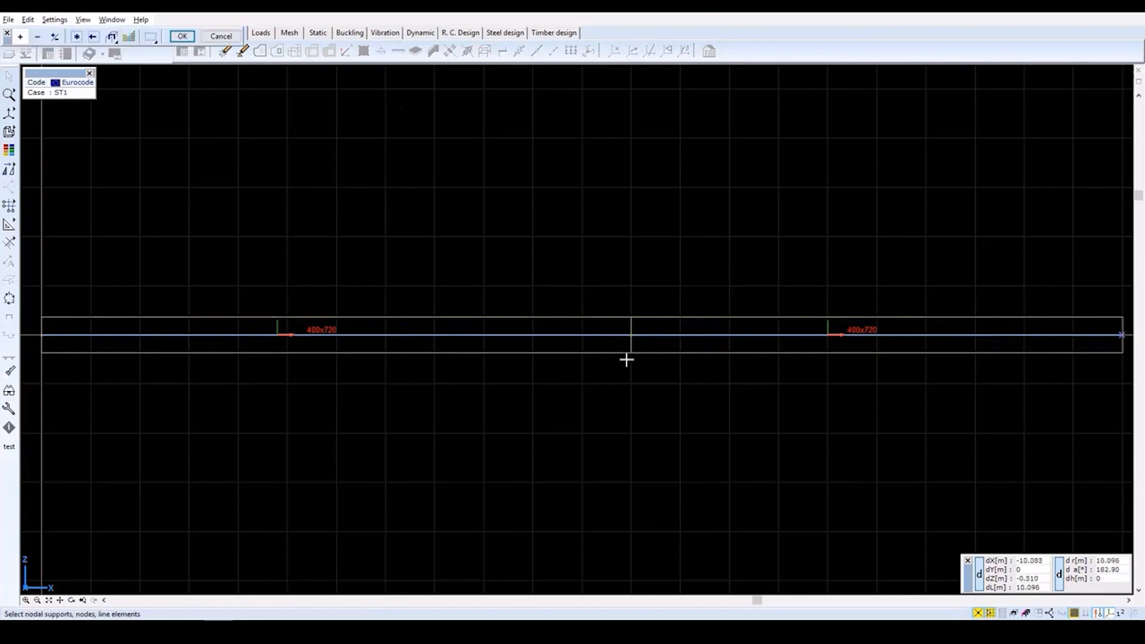
click(631, 336)
click(182, 36)
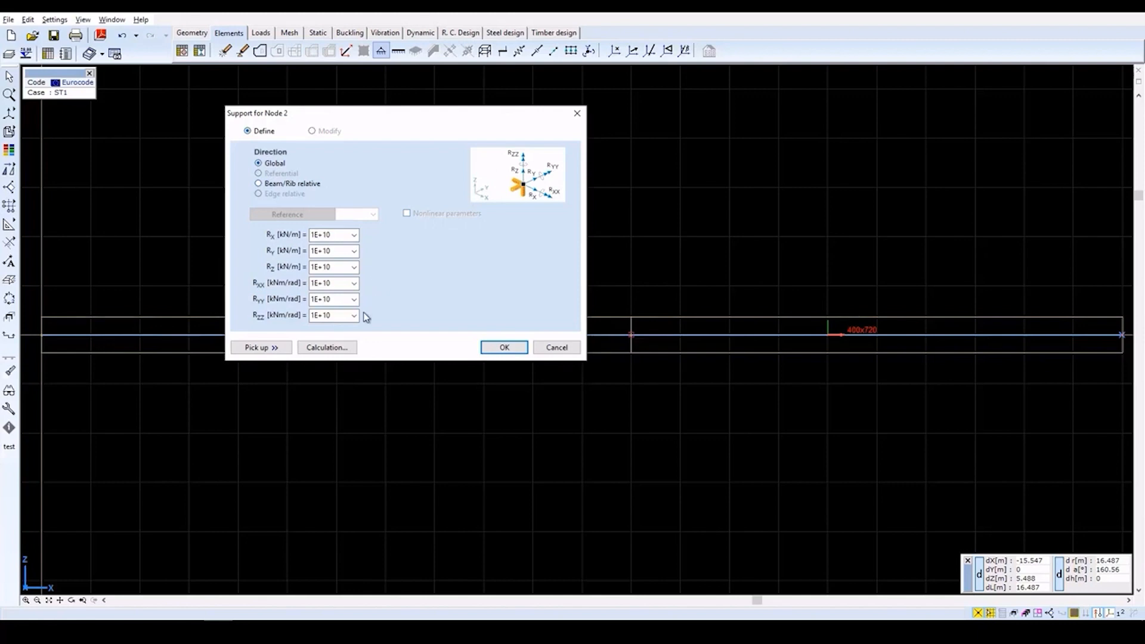
Set the middle support's RY, RXX, RYY and RZZ stiffnesses to 0 and apply the support
click(354, 235)
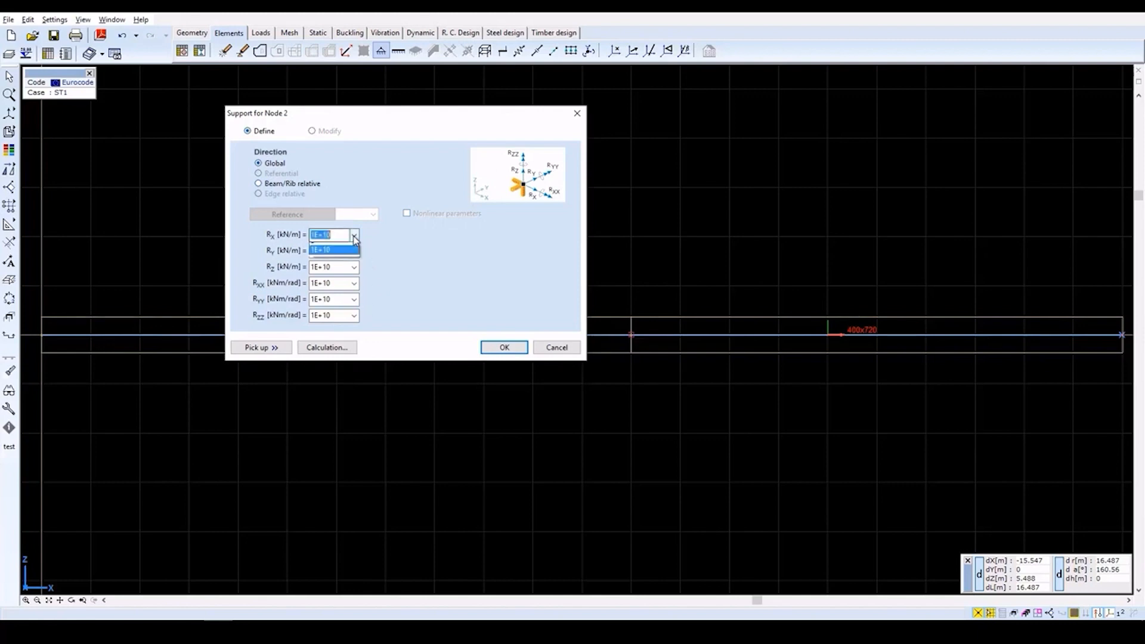
click(390, 237)
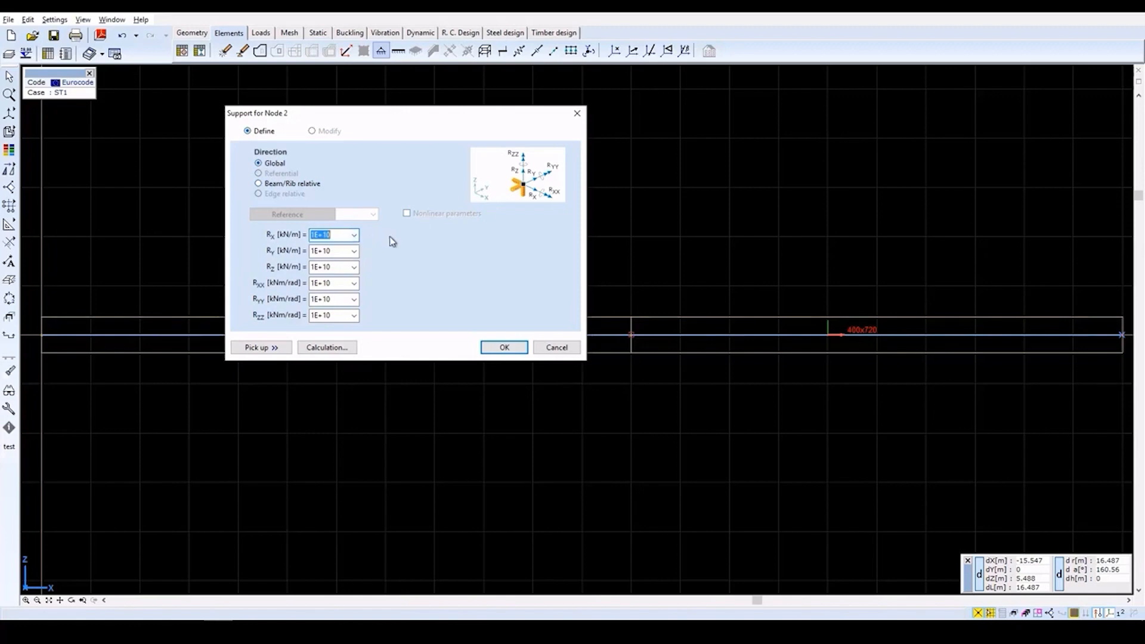
click(354, 283)
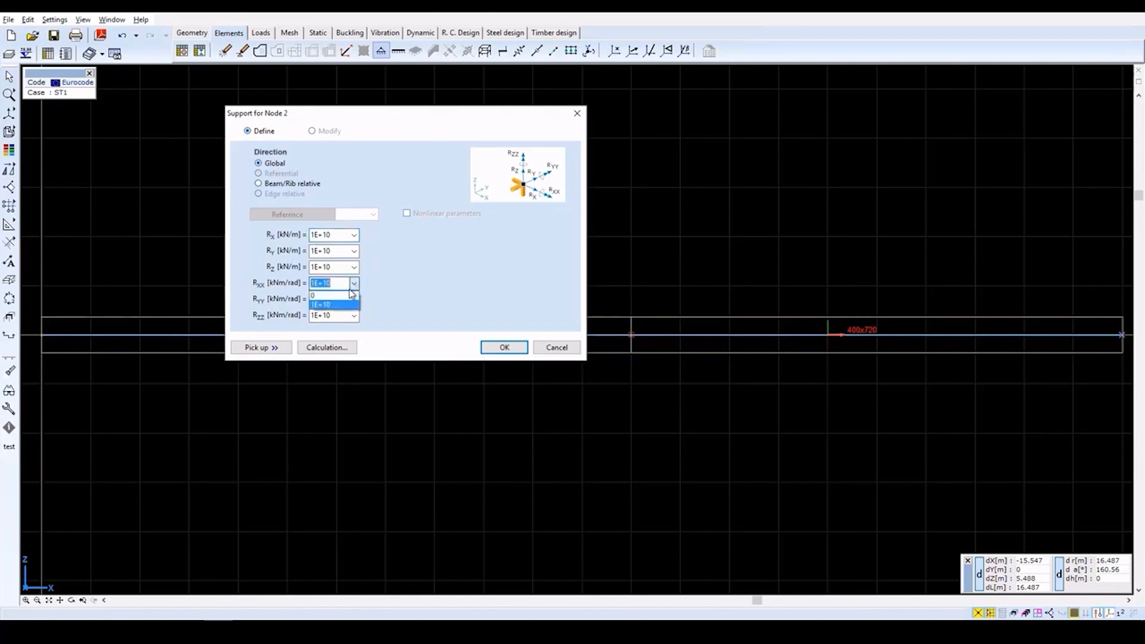
click(347, 295)
click(354, 299)
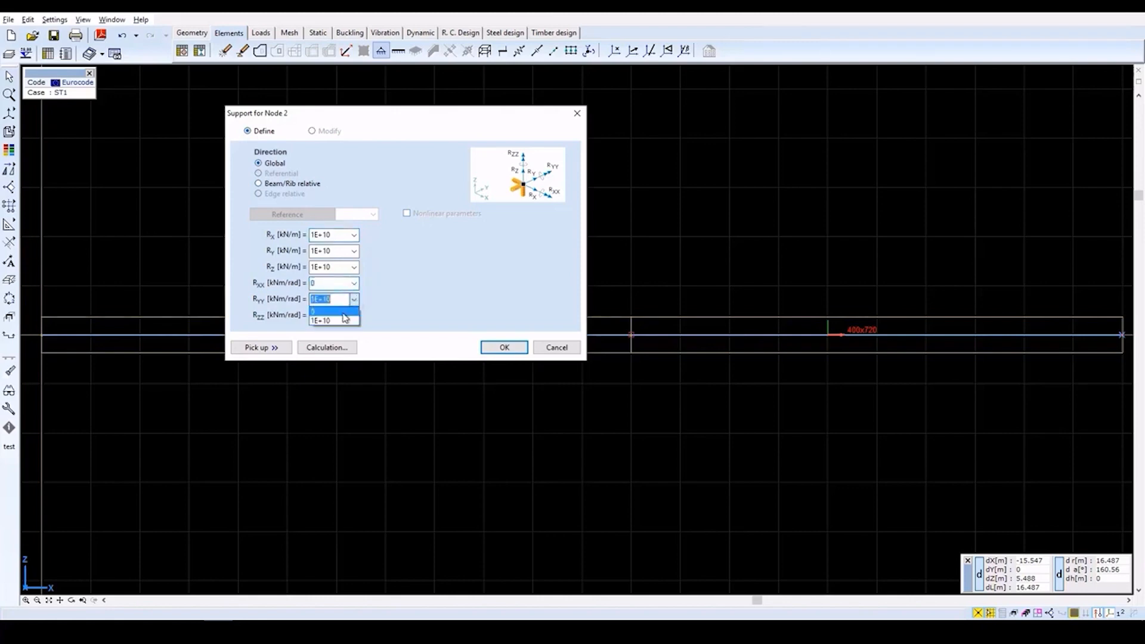
click(346, 313)
click(354, 315)
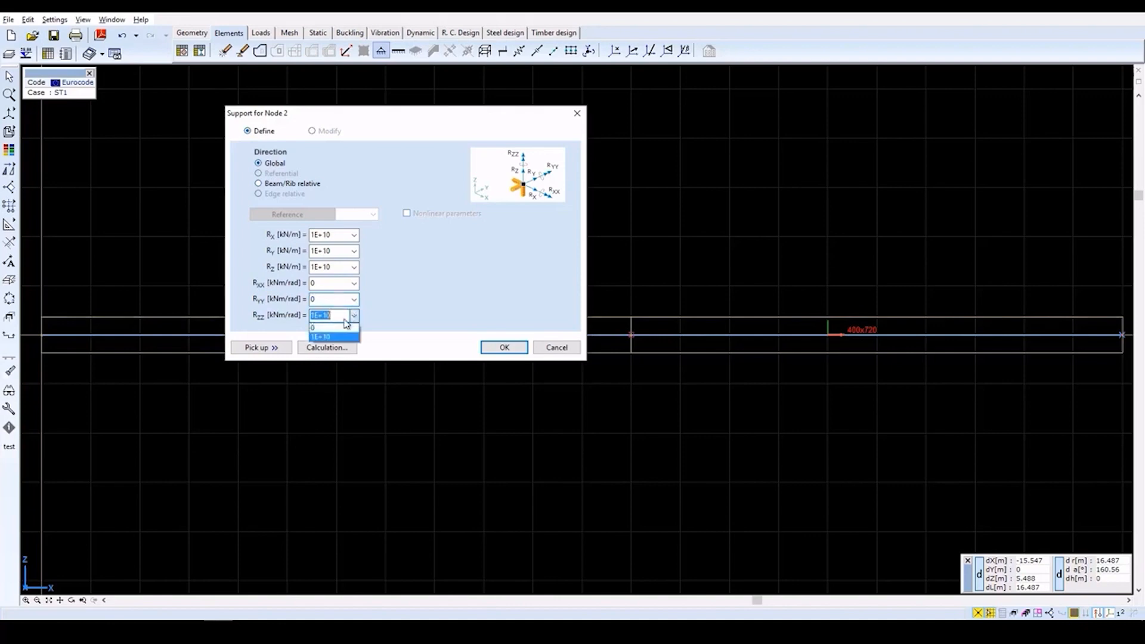
click(342, 329)
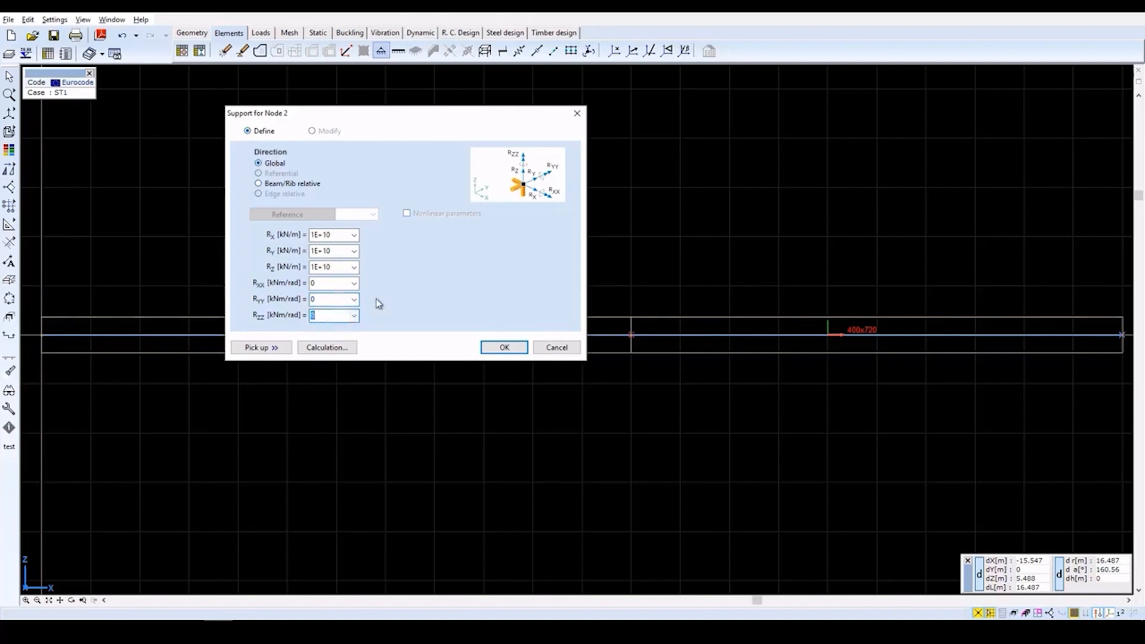
click(354, 252)
click(331, 263)
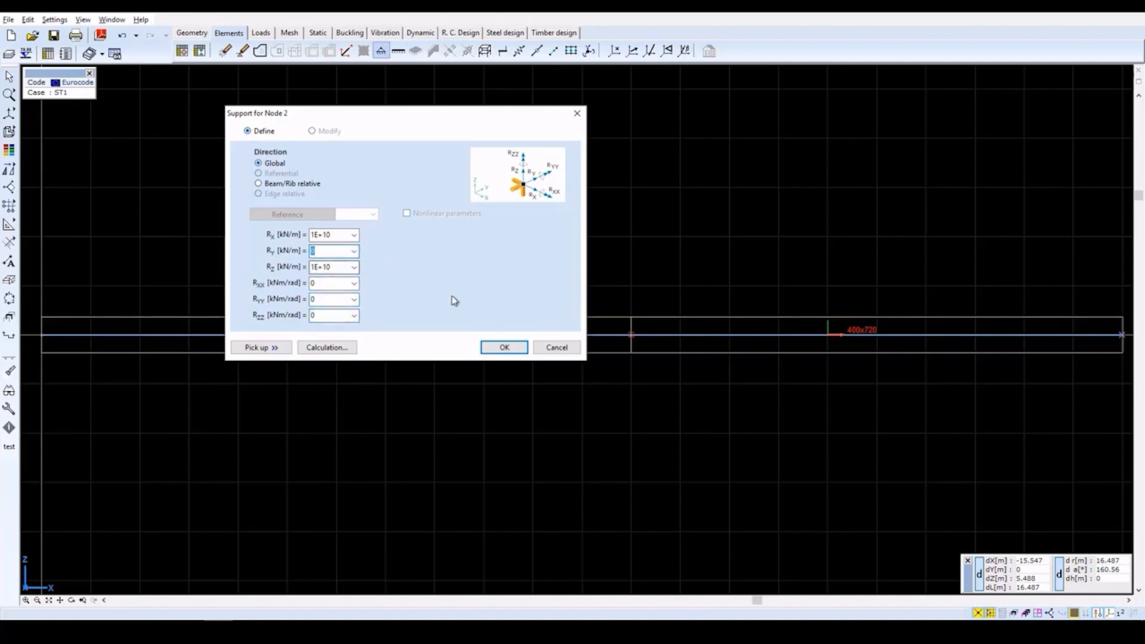
click(494, 346)
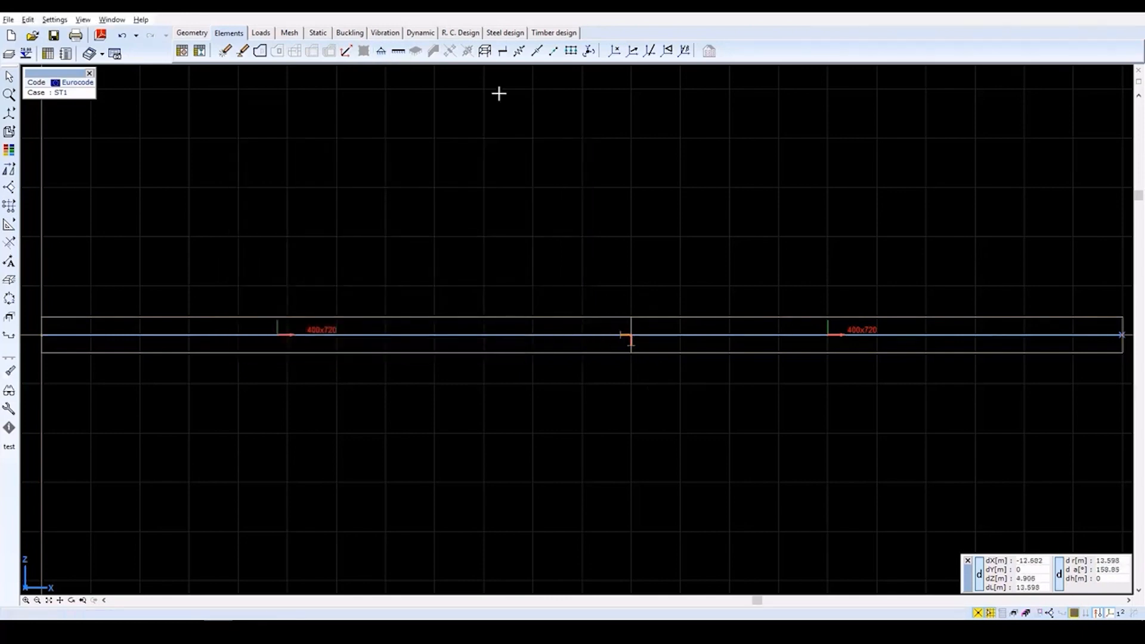
Add nodal supports at both beam ends, copying the middle support's properties and setting RX to 0
click(381, 52)
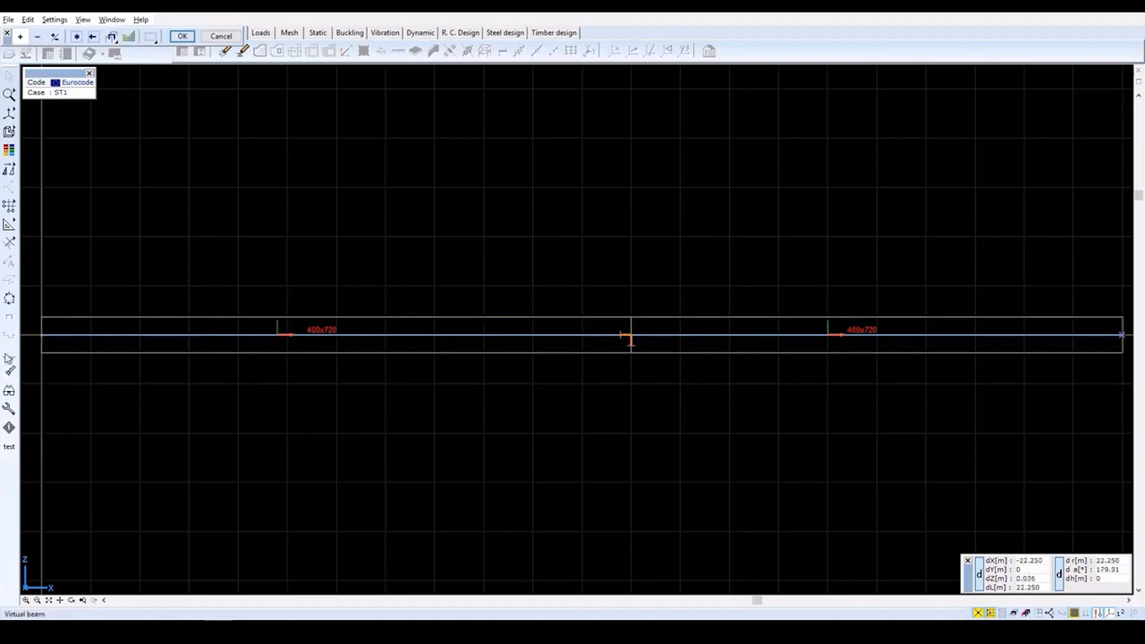
click(42, 335)
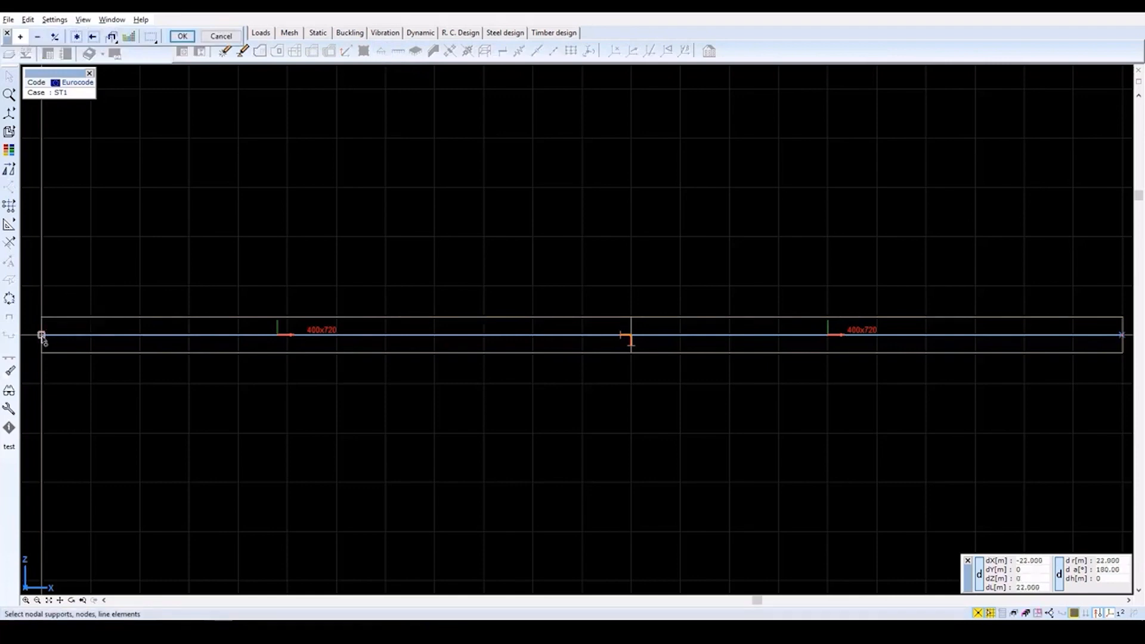
click(1122, 336)
click(183, 36)
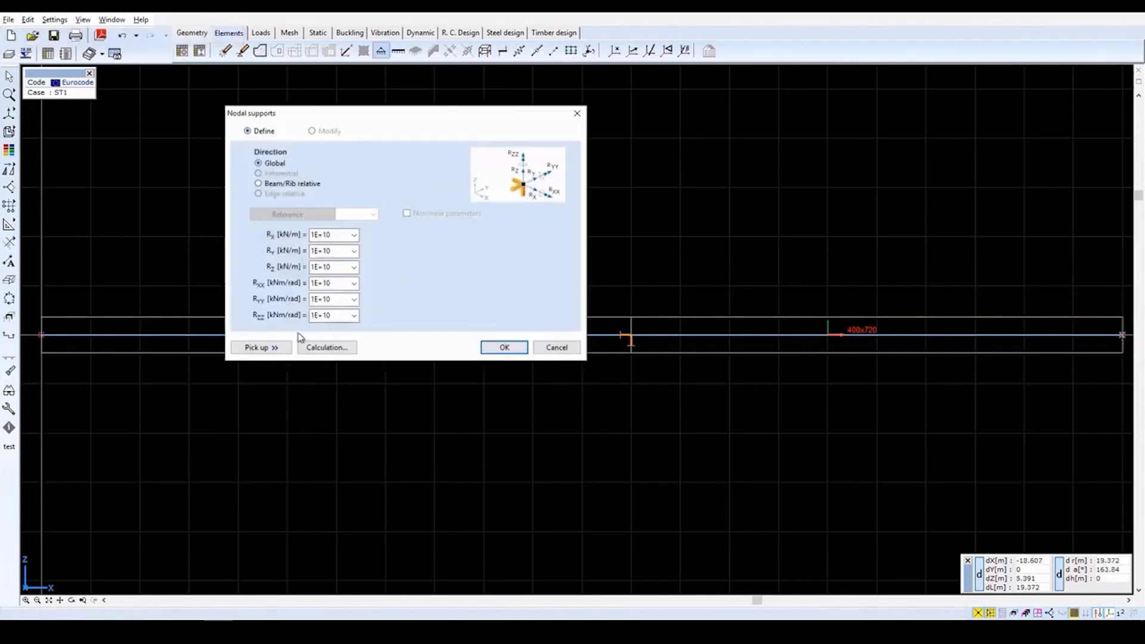
click(268, 347)
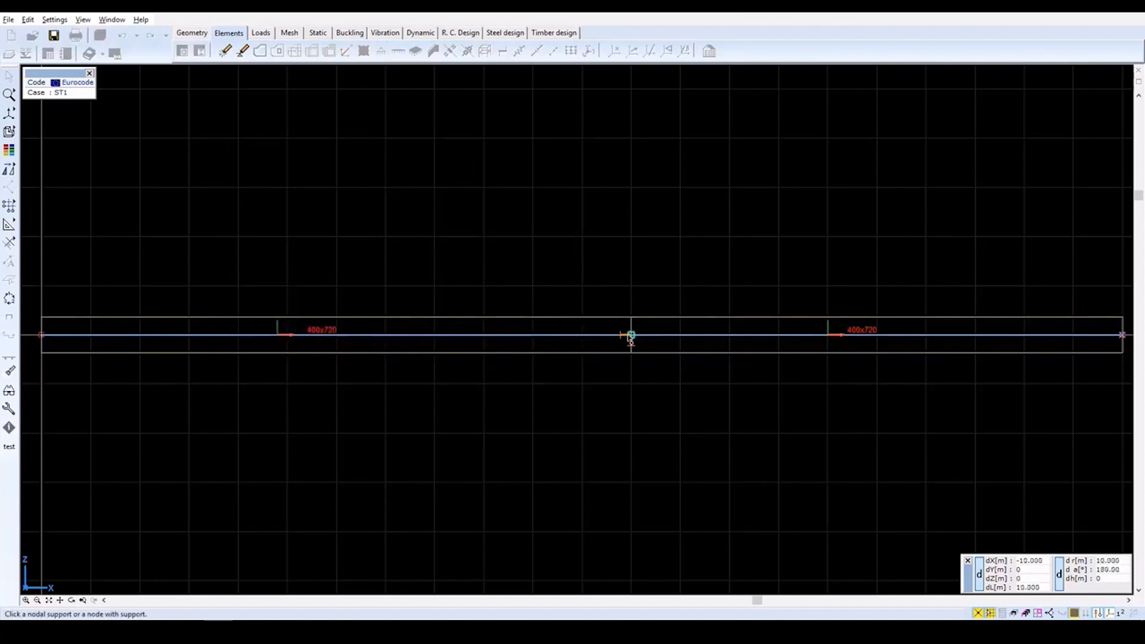
click(622, 338)
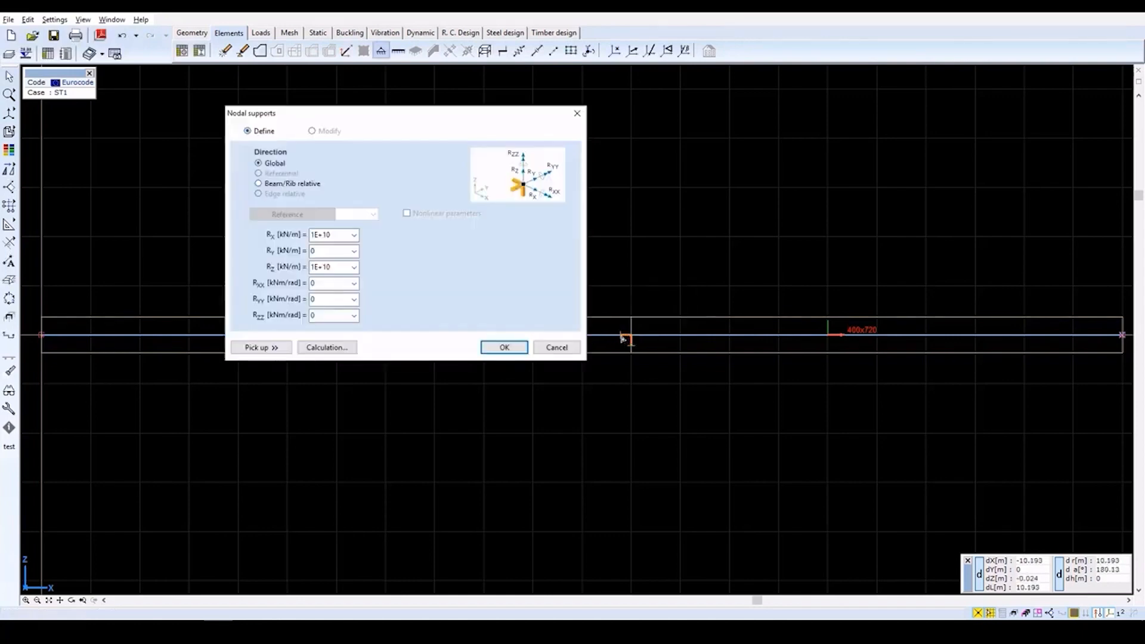
click(355, 236)
click(346, 246)
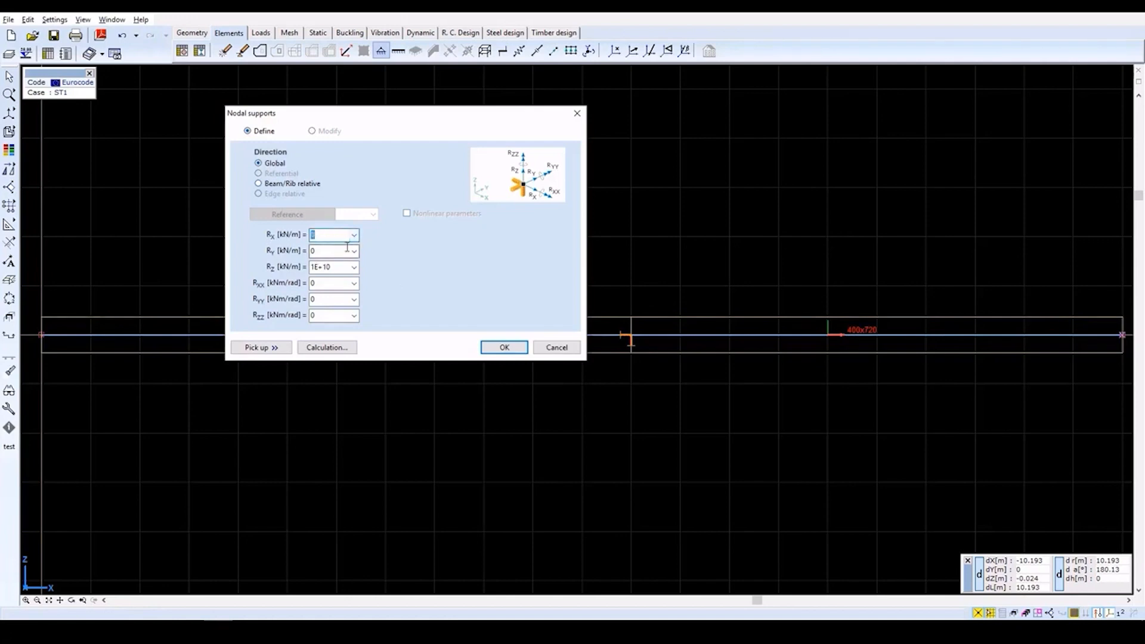
click(504, 348)
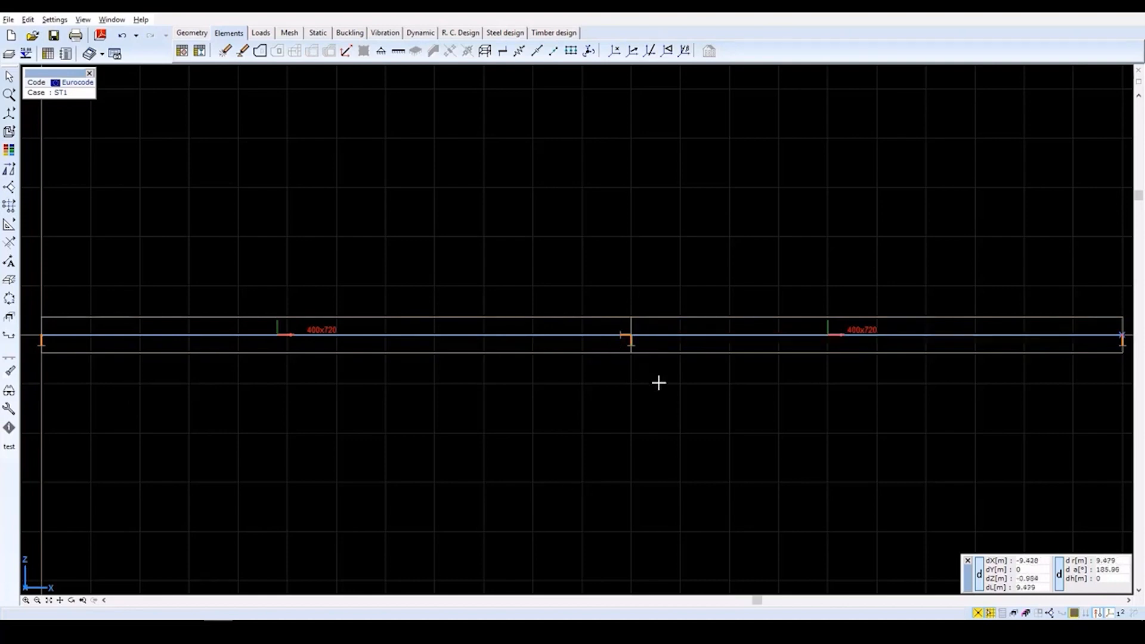
Rename the load case ST1 to SELF WEIGHT
click(270, 38)
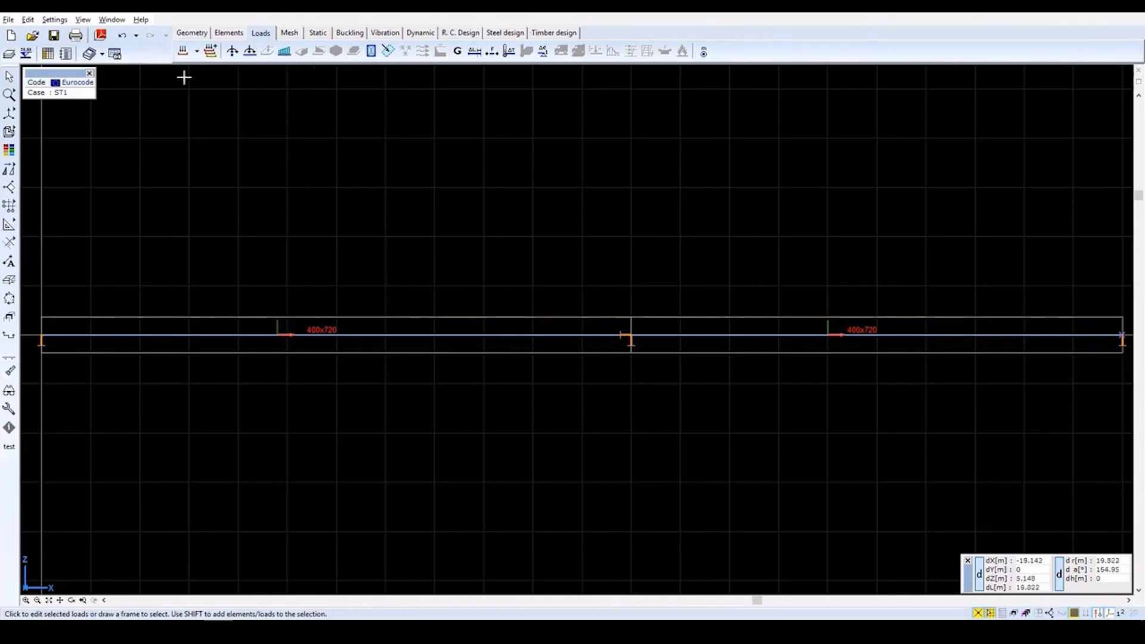
click(183, 52)
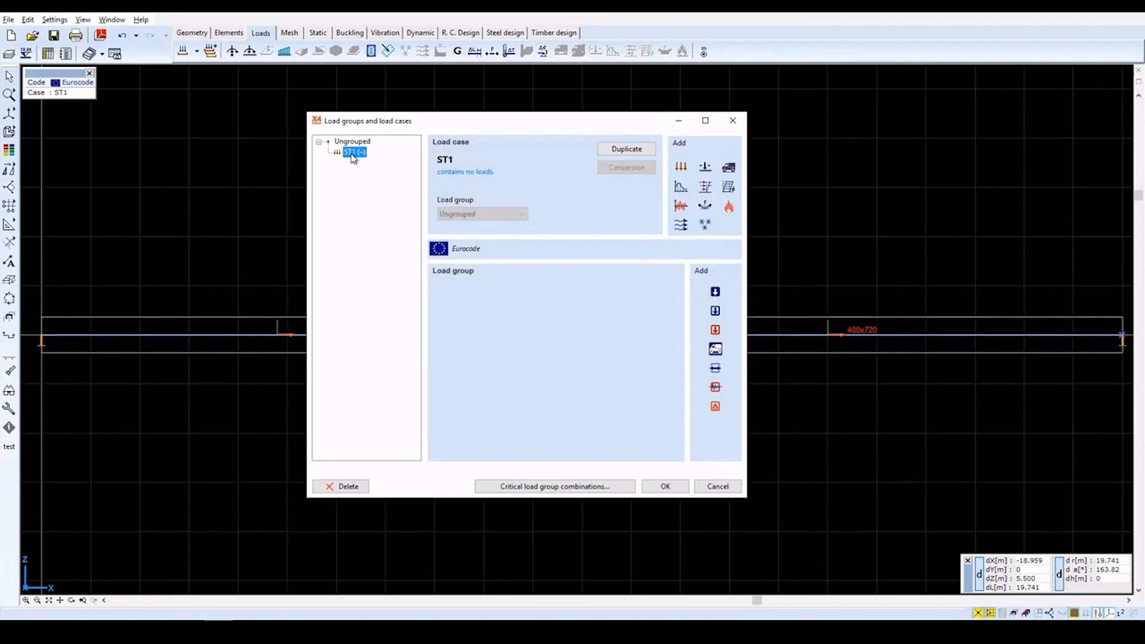
click(353, 157)
text(SELF WEIGHT)
key(Return)
click(671, 486)
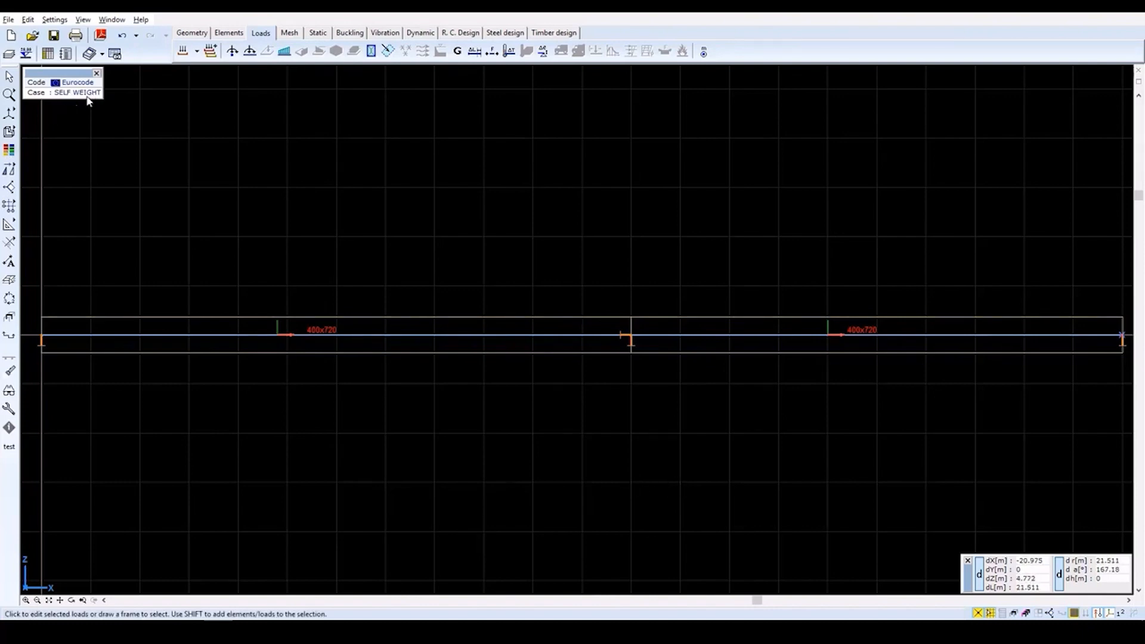
Hide the 3D object contours, cross-section shapes, beam local systems and cross-section name labels in the display options
click(10, 393)
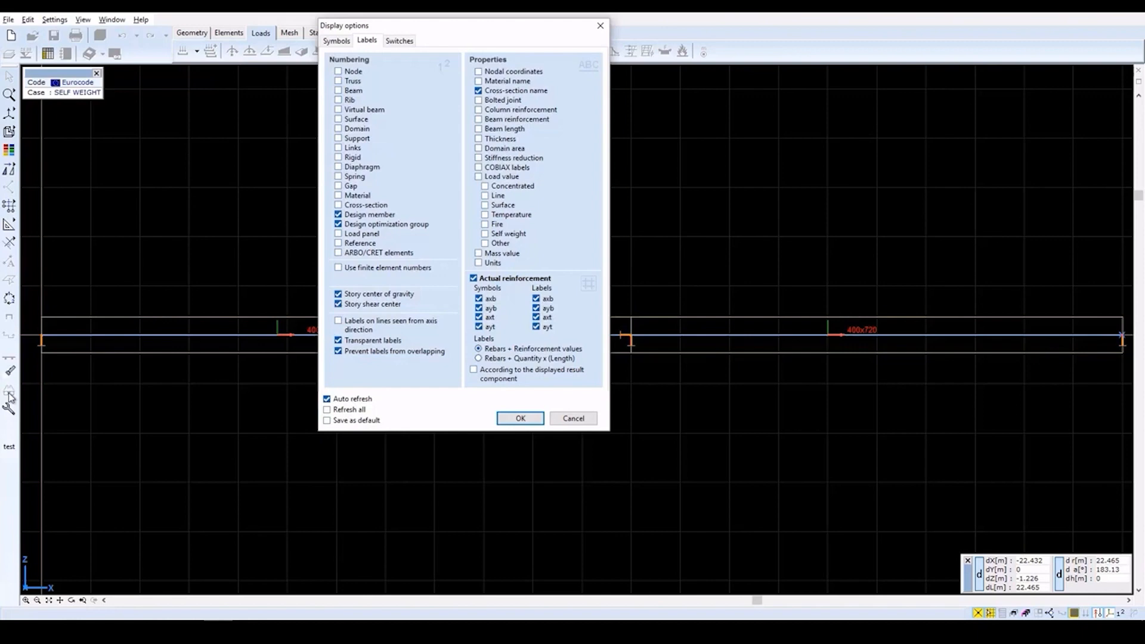
click(336, 41)
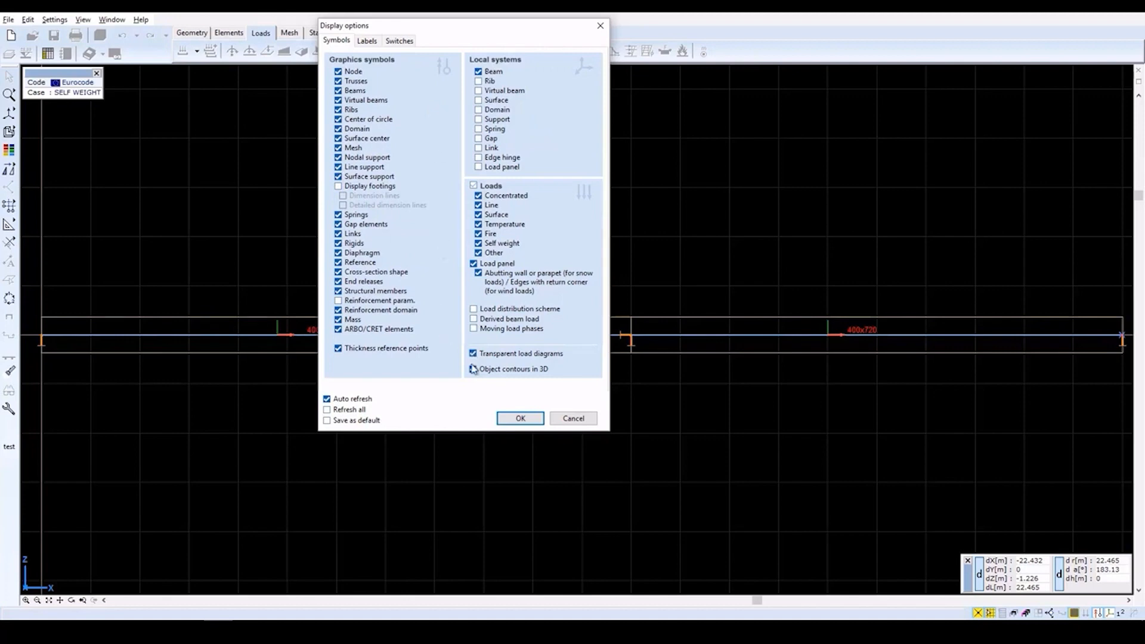
click(473, 370)
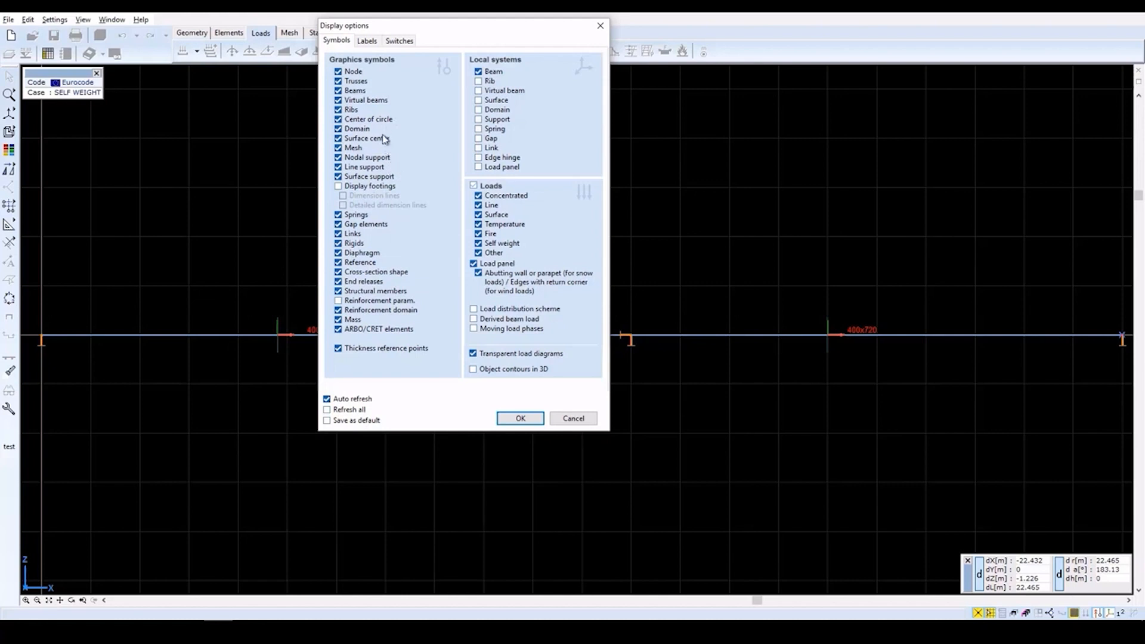
click(369, 272)
click(500, 73)
click(368, 41)
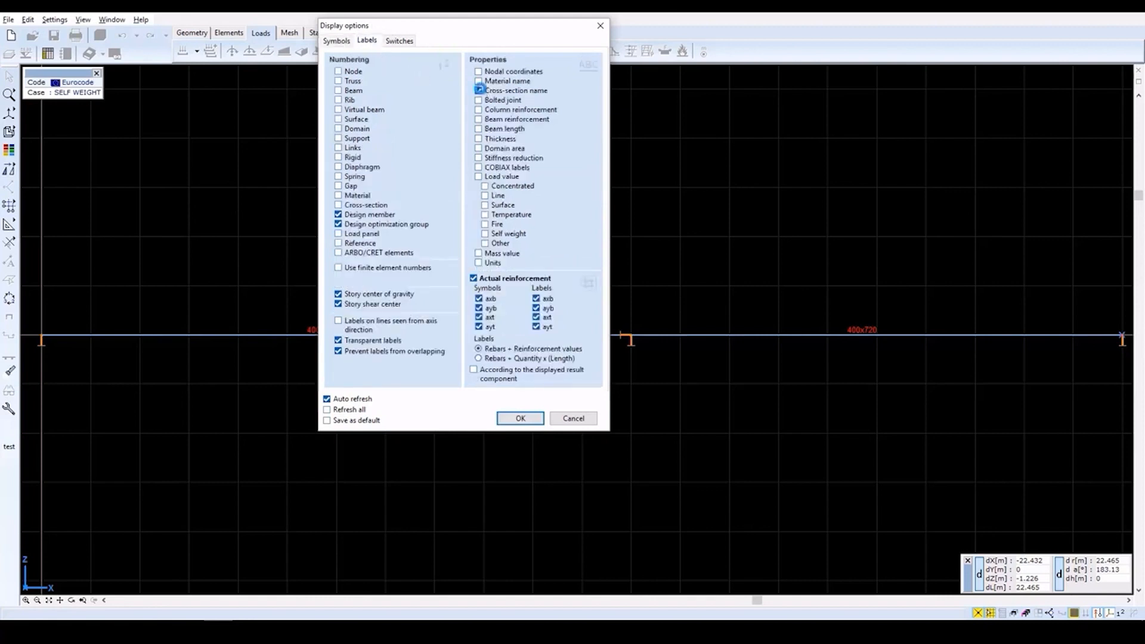
click(478, 90)
click(516, 418)
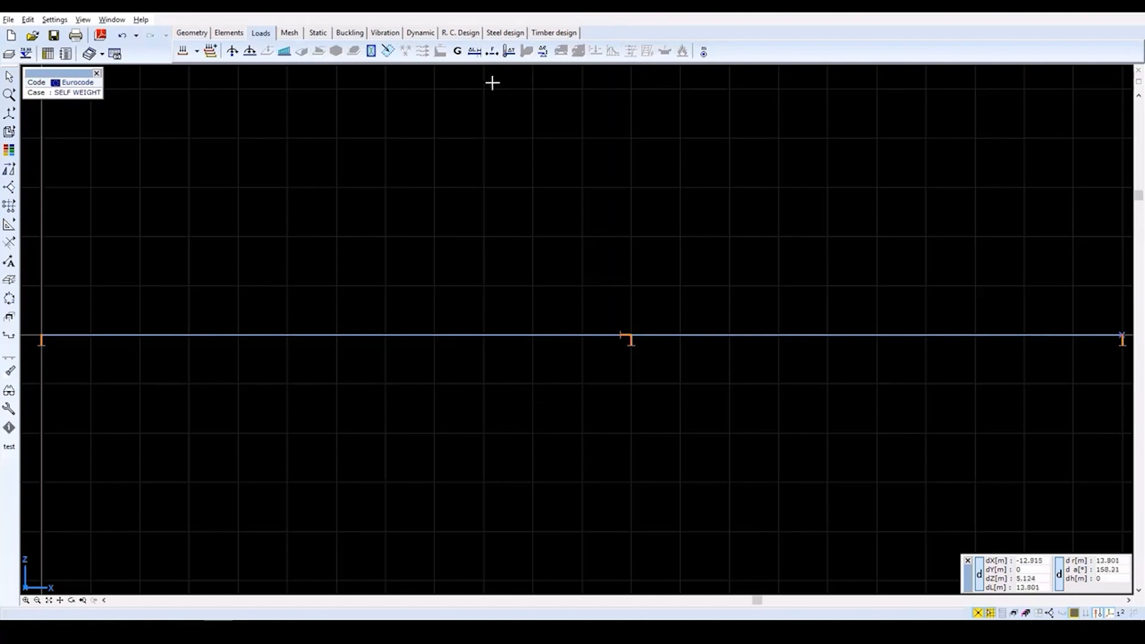
Apply self-weight to all beams in the SELF WEIGHT load case
click(457, 52)
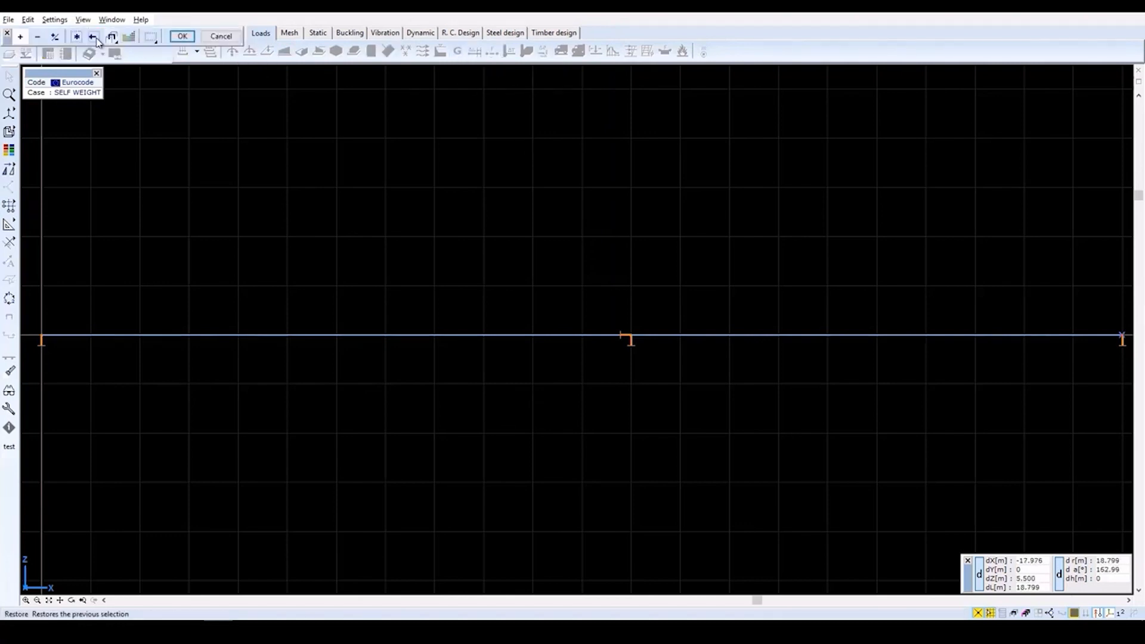
click(77, 36)
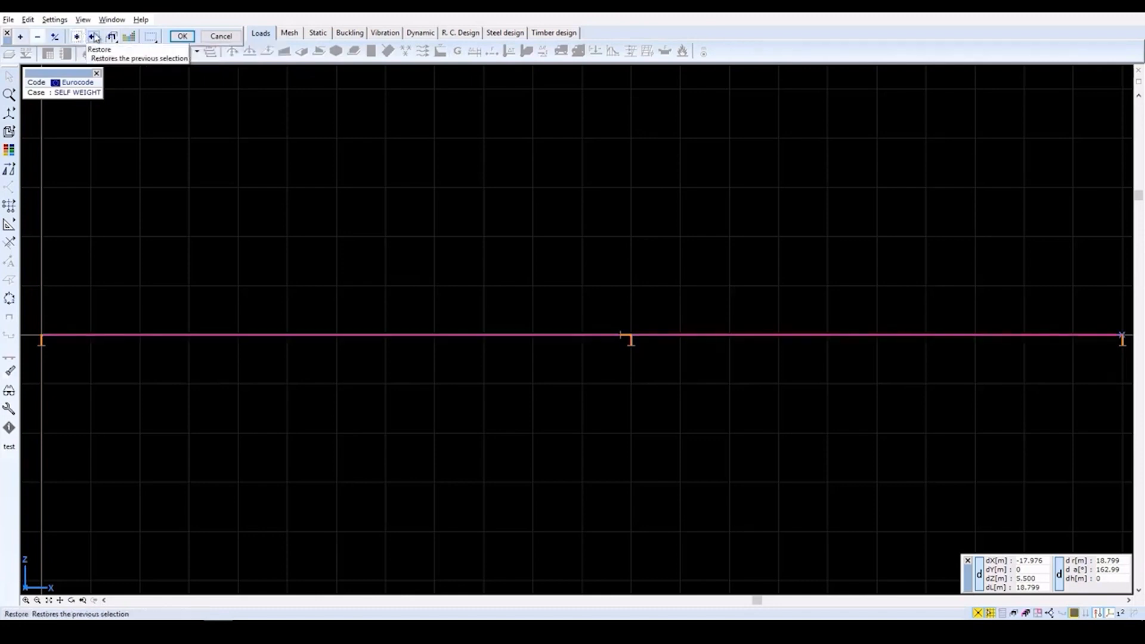
click(182, 37)
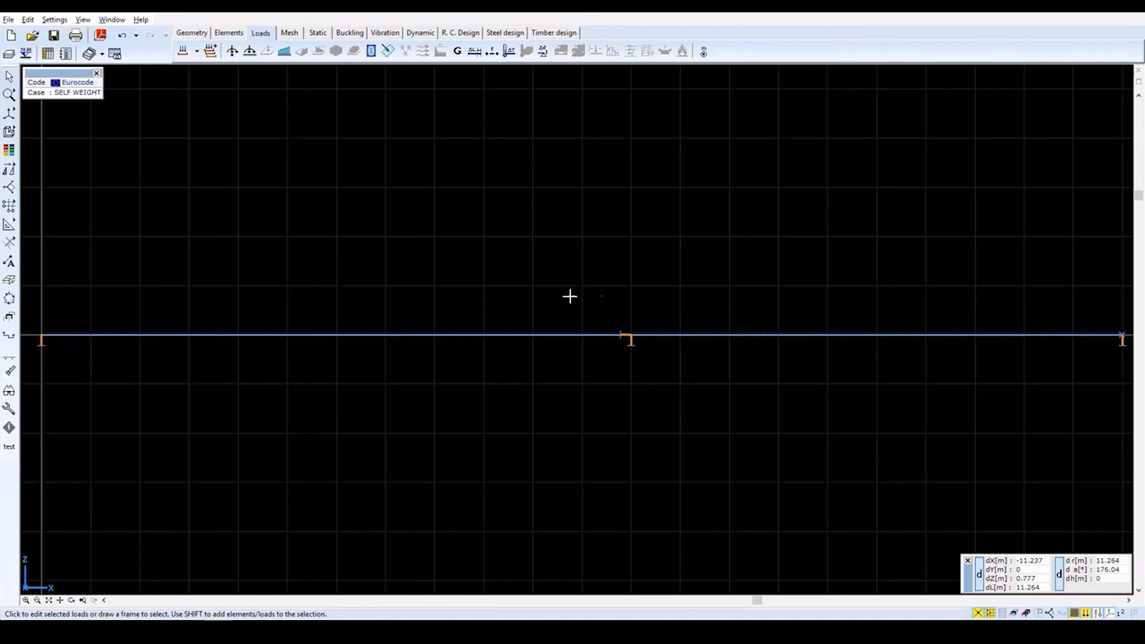
Add two static load cases named LIVE LOAD1 and LIVE LOAD2
click(184, 52)
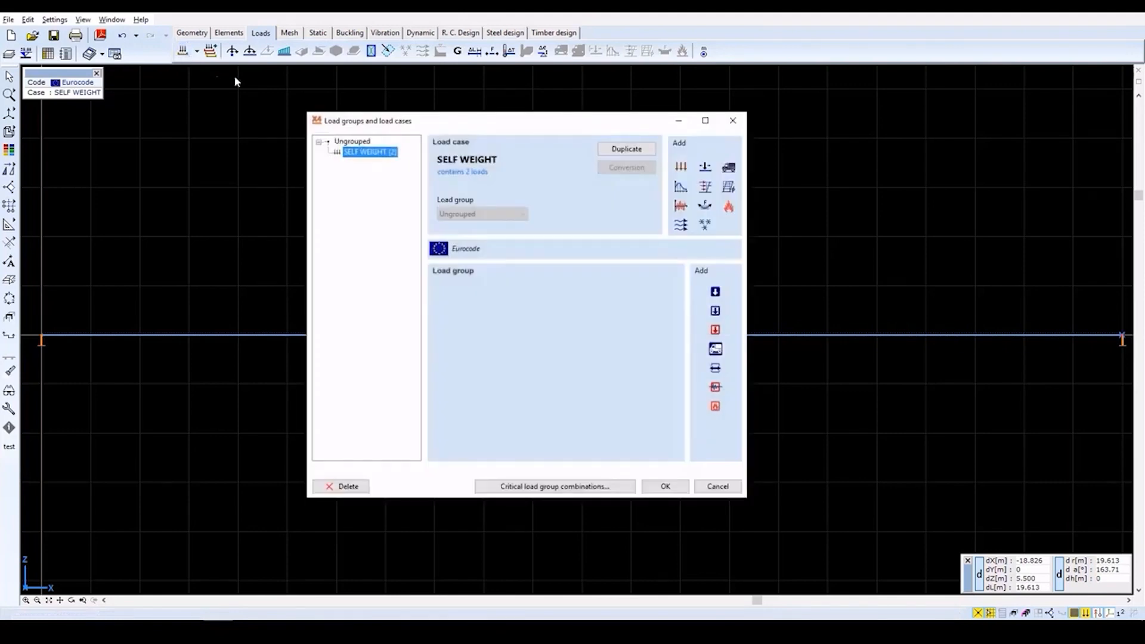
click(682, 168)
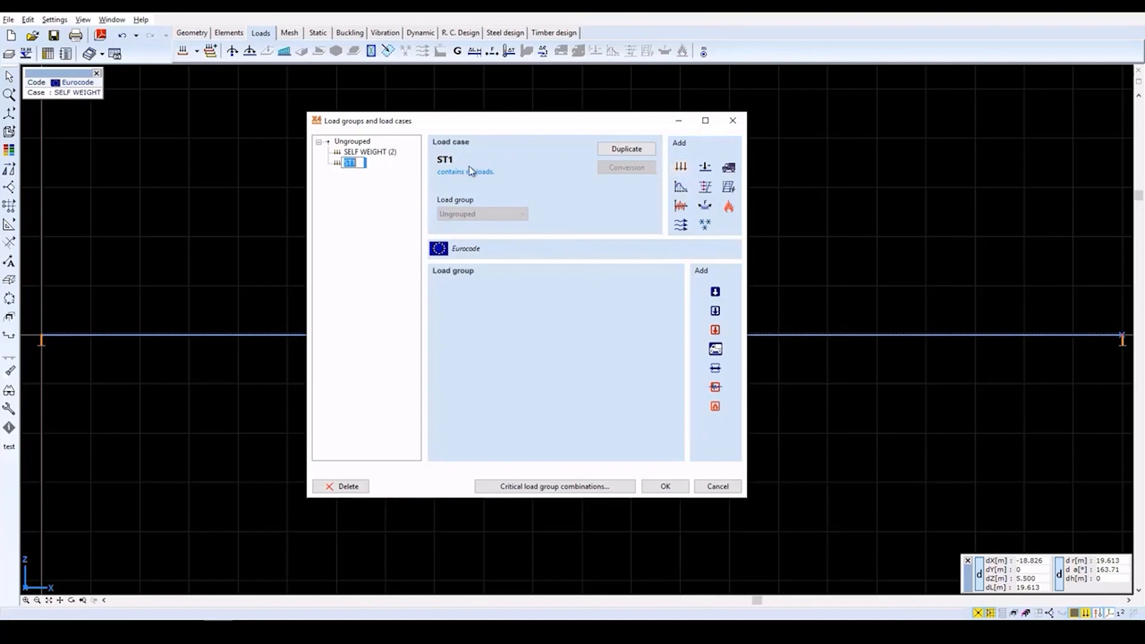
text(LIVE LOAD1)
key(Return)
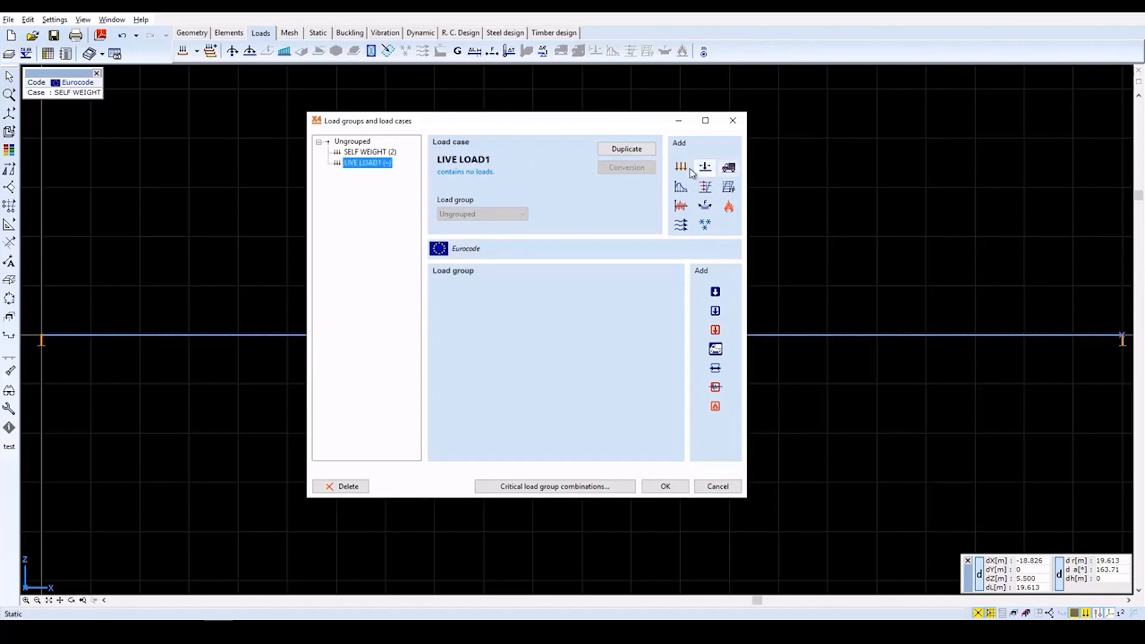
click(682, 168)
text(L)
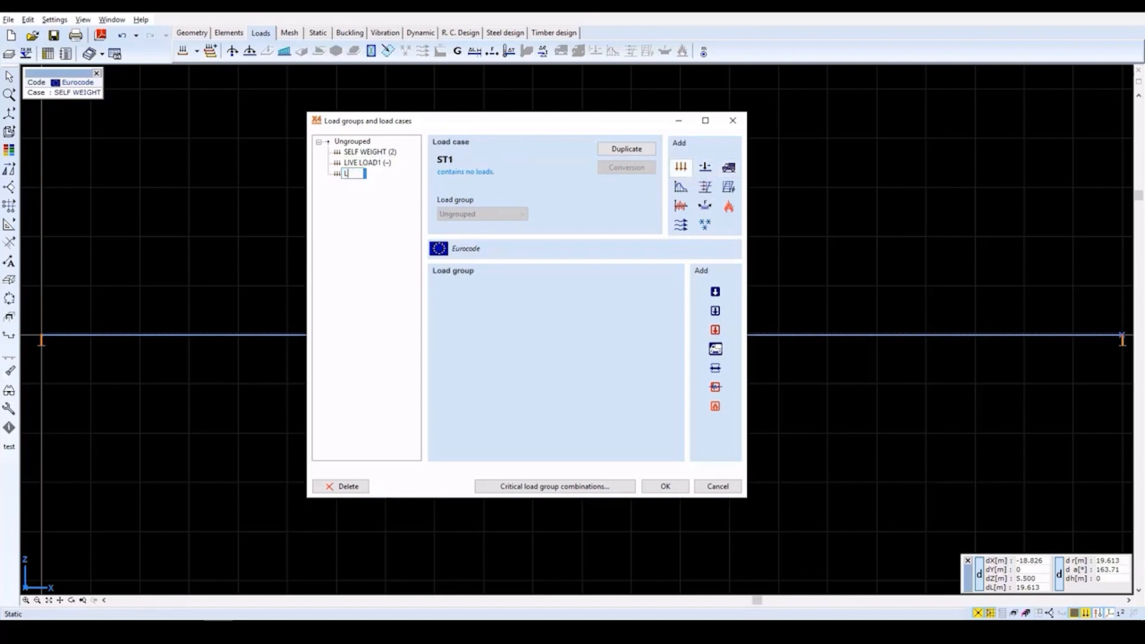
text(IVE LOAD2)
key(Return)
Add a third static load case named SUPPORT DISPLACEMENT
click(681, 168)
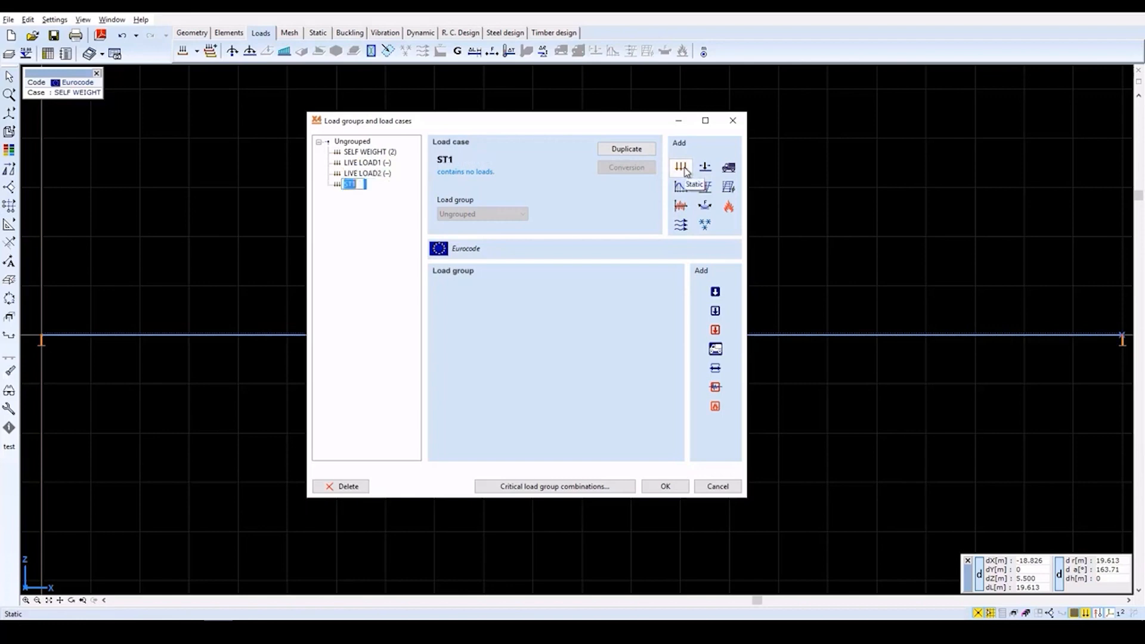
text(SUPPORT)
text( DISPL)
text(ACEMENT)
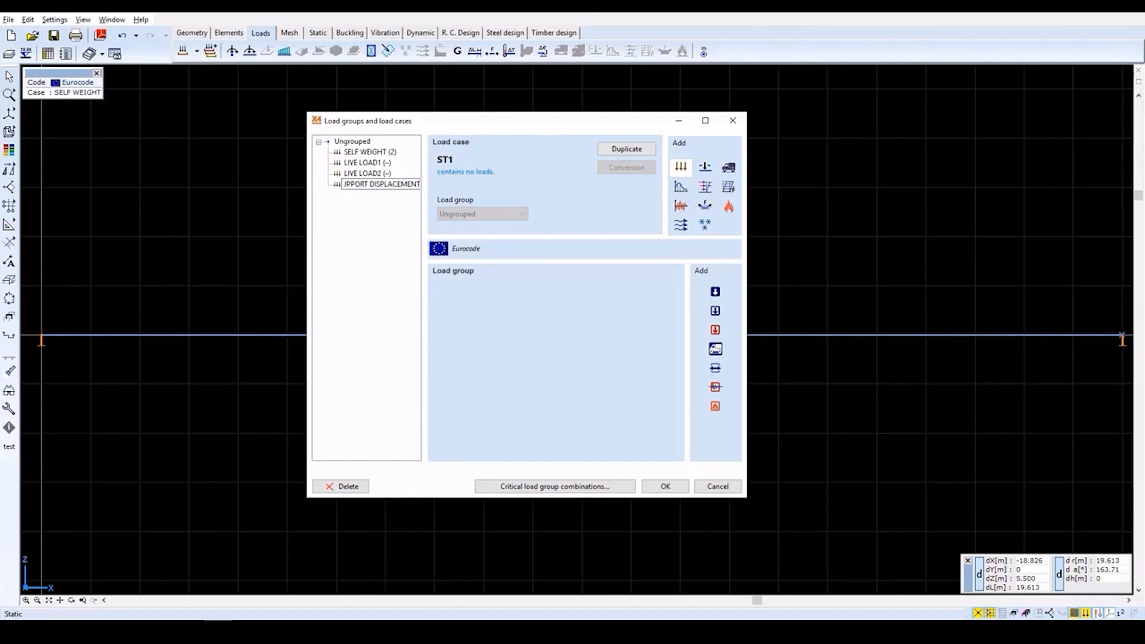
key(Return)
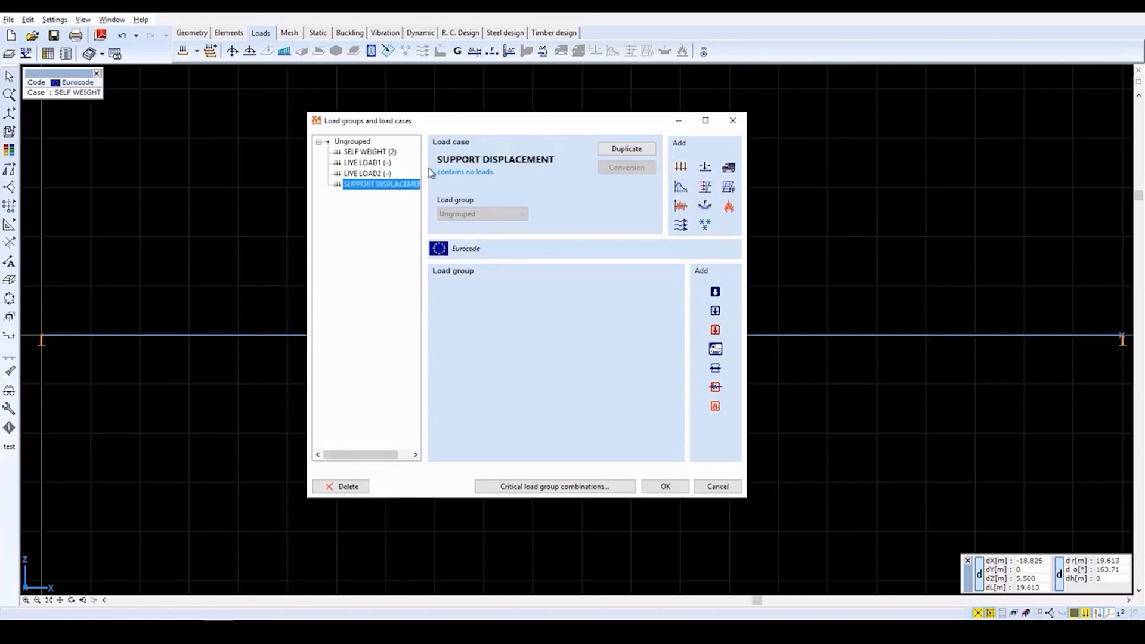
Make LIVE LOAD1 the active case and apply a uniform distributed load of pZ = -17.5 kN/m to the 12 m span
click(374, 164)
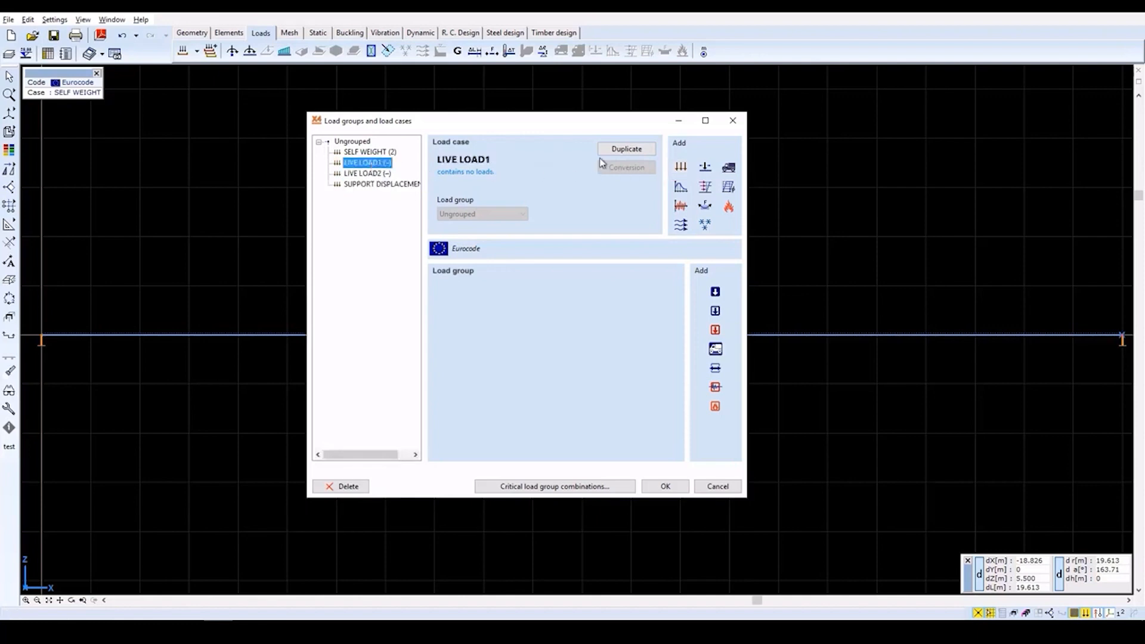
click(666, 488)
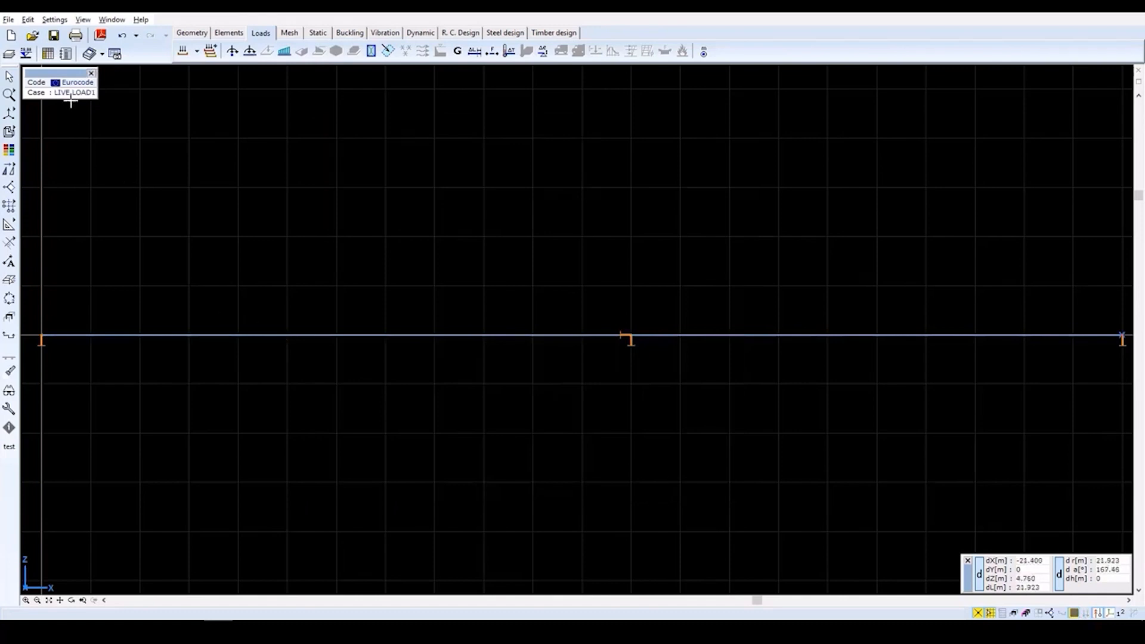
click(285, 52)
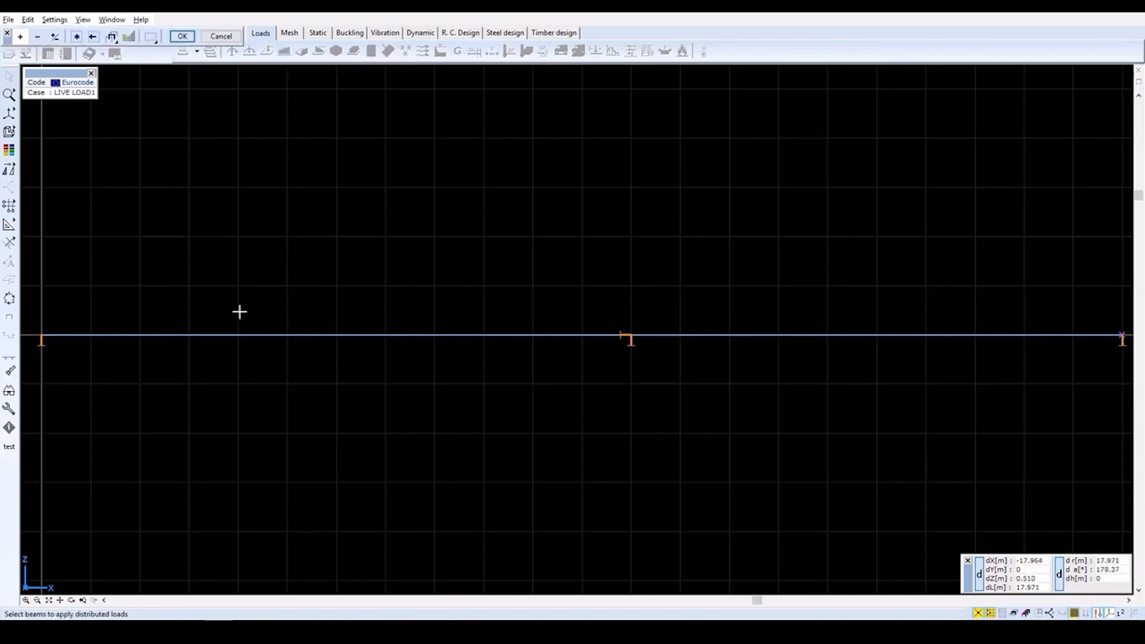
click(238, 336)
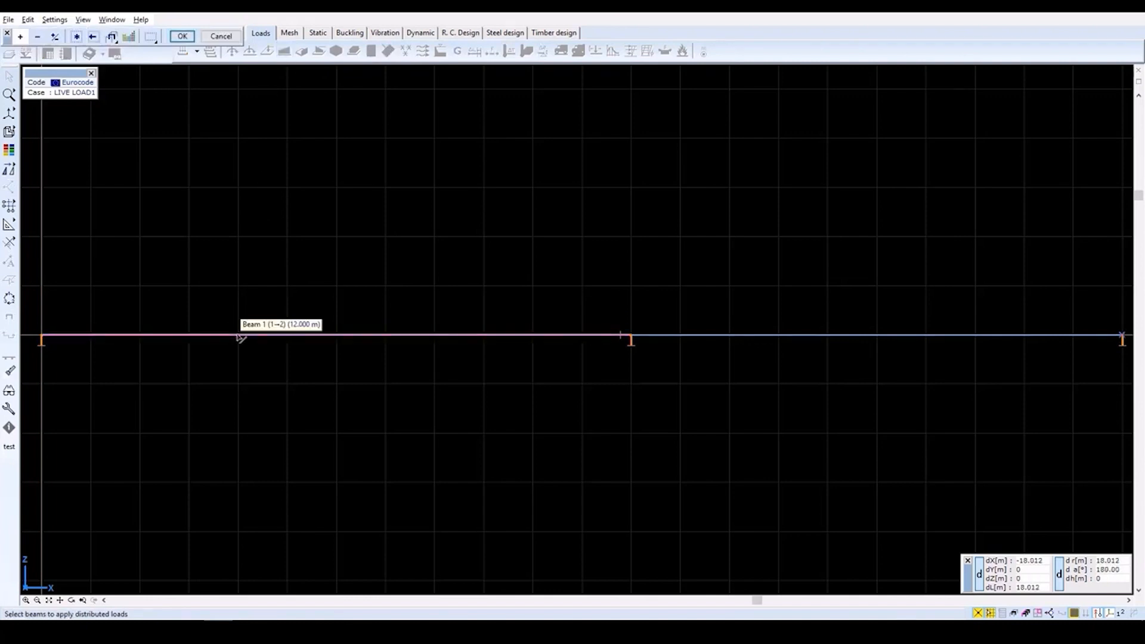
click(180, 35)
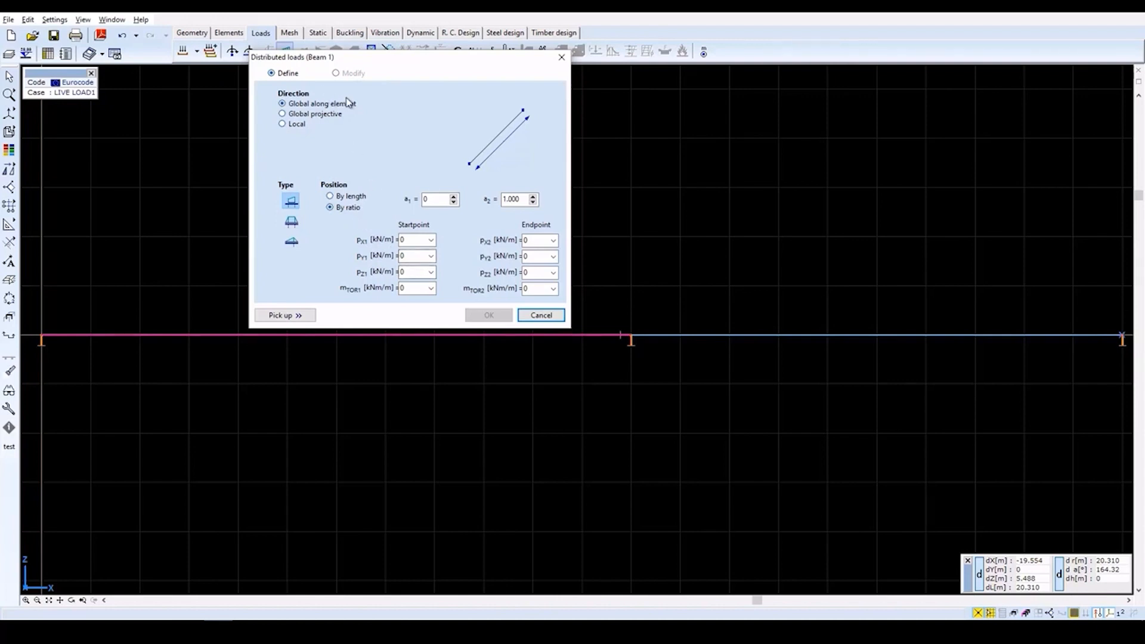
click(410, 272)
text(-10)
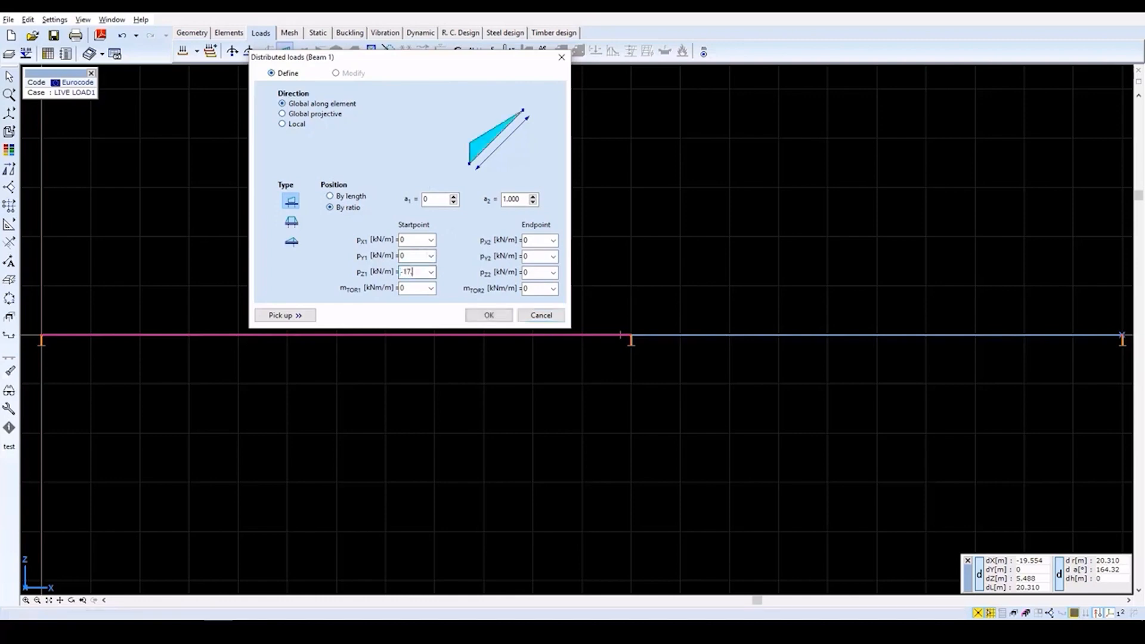
key(Tab)
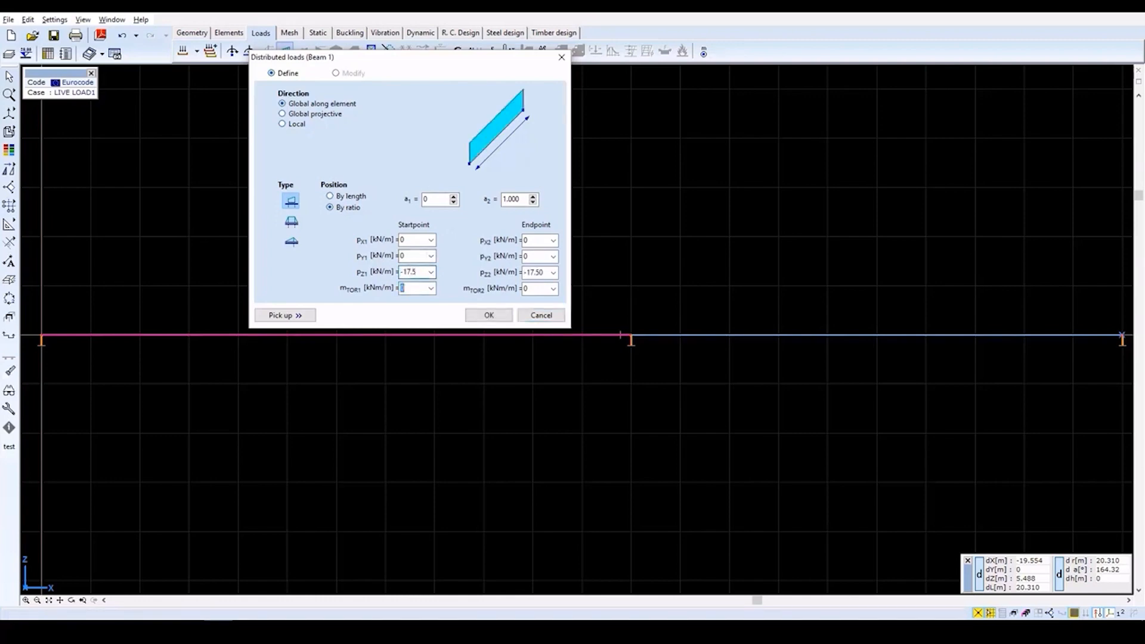
click(488, 315)
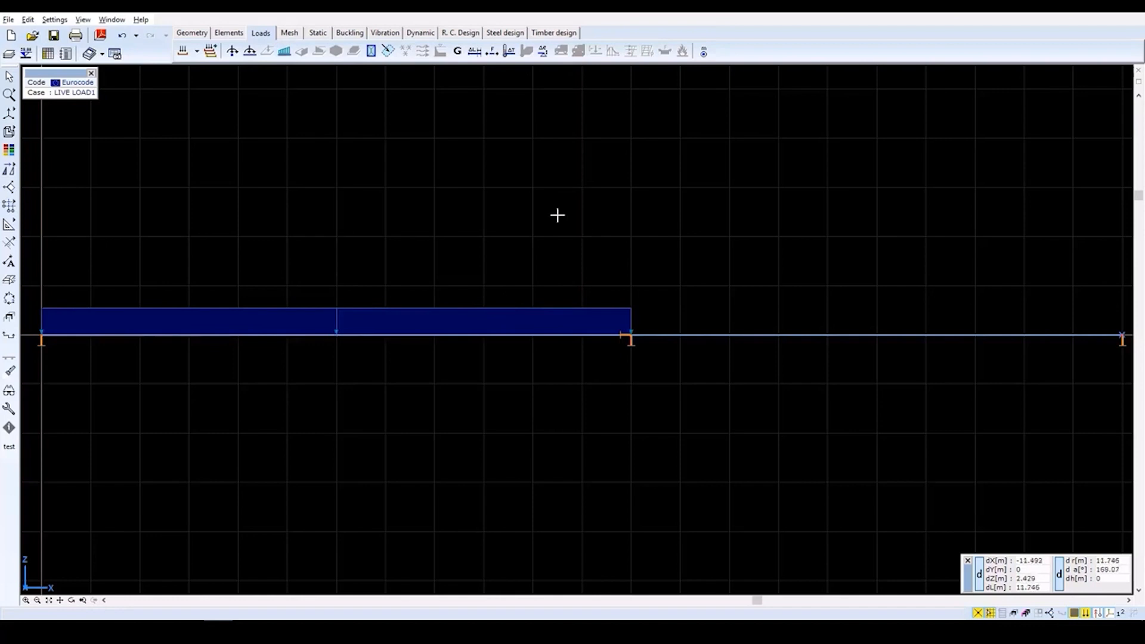
Switch to the LIVE LOAD2 case and apply a uniform distributed load of pZ = -17.5 kN/m to the 10 m span
click(197, 52)
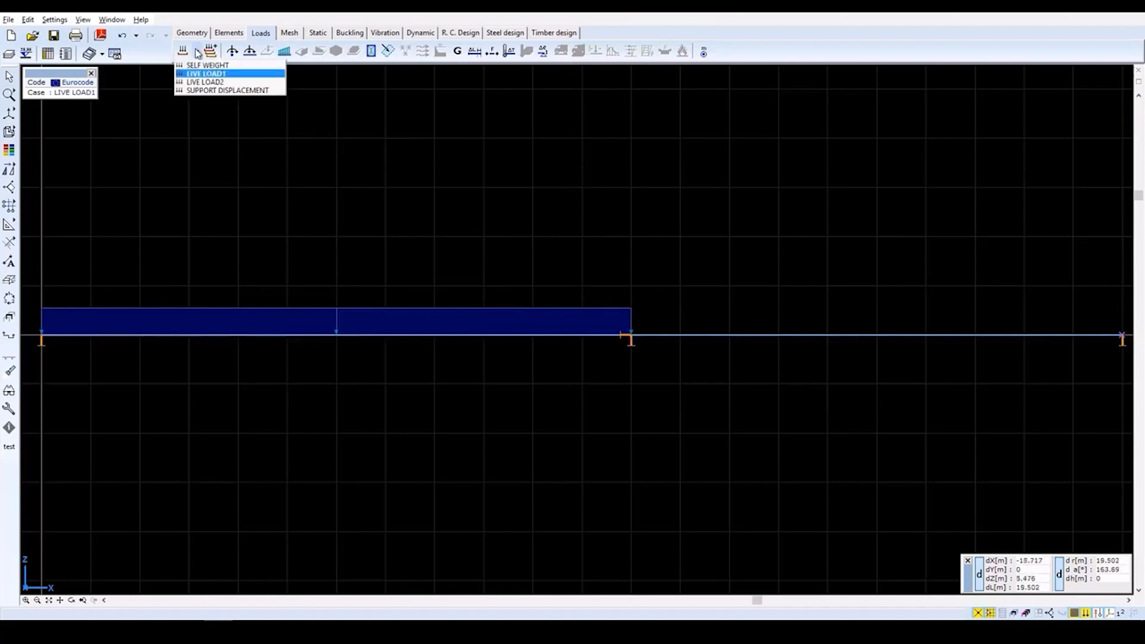
click(237, 82)
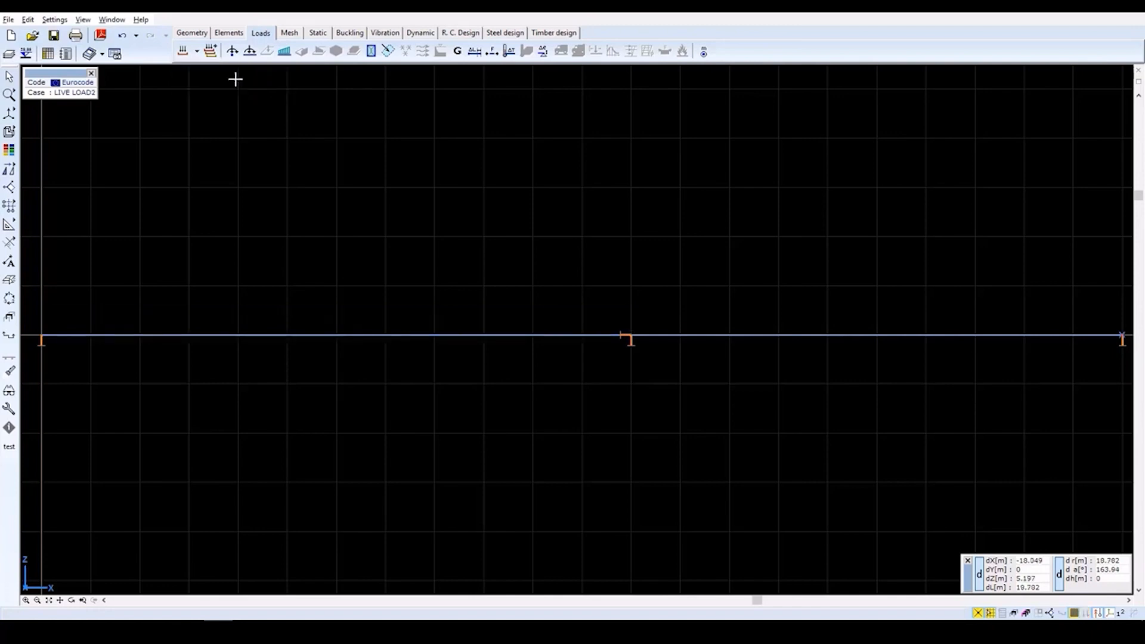
click(285, 53)
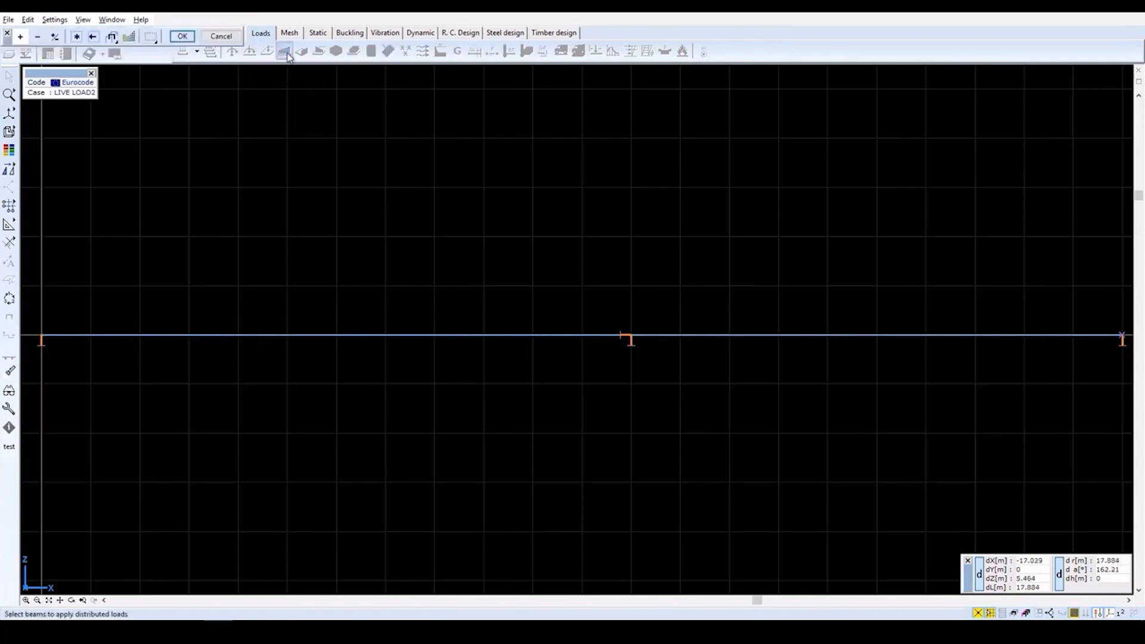
click(797, 336)
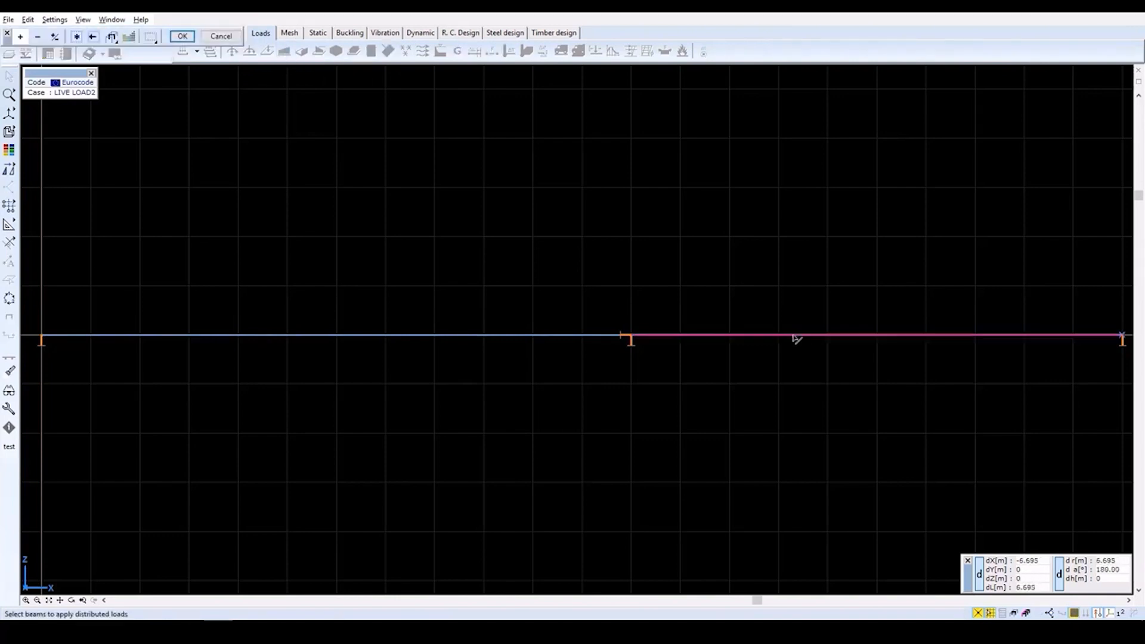
click(182, 36)
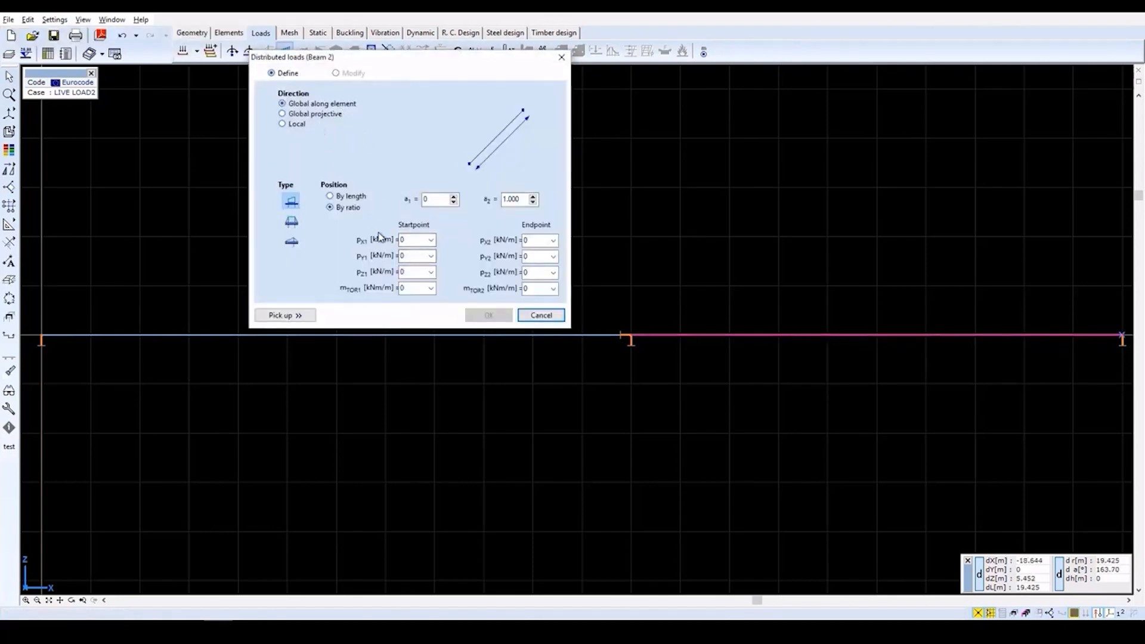
double_click(410, 272)
text(-17)
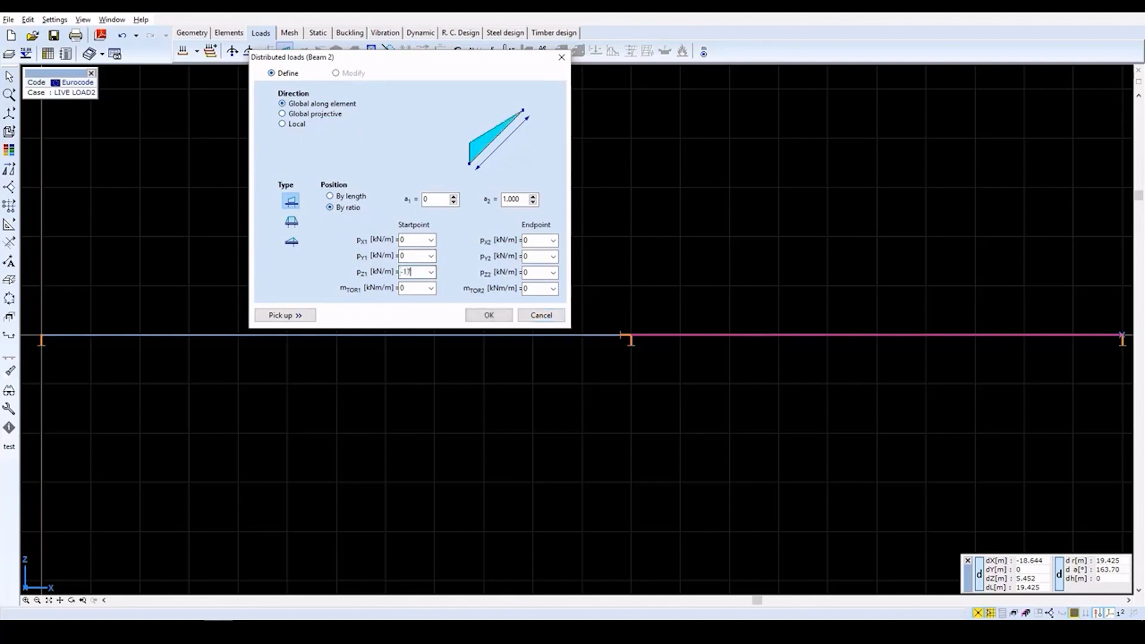
text(.5)
key(Tab)
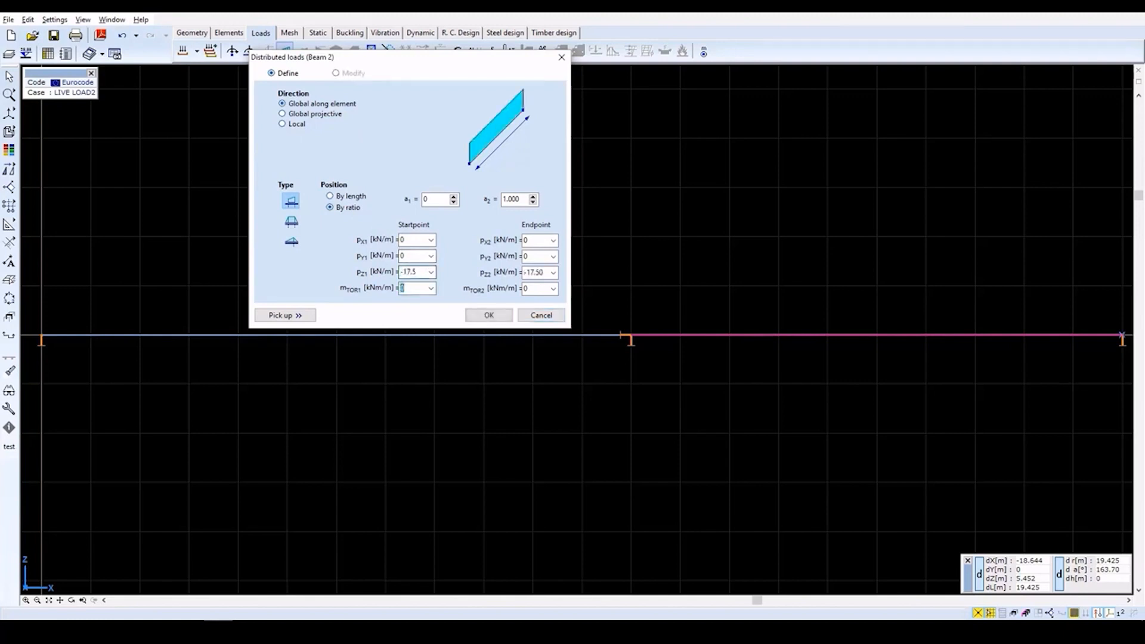
click(488, 315)
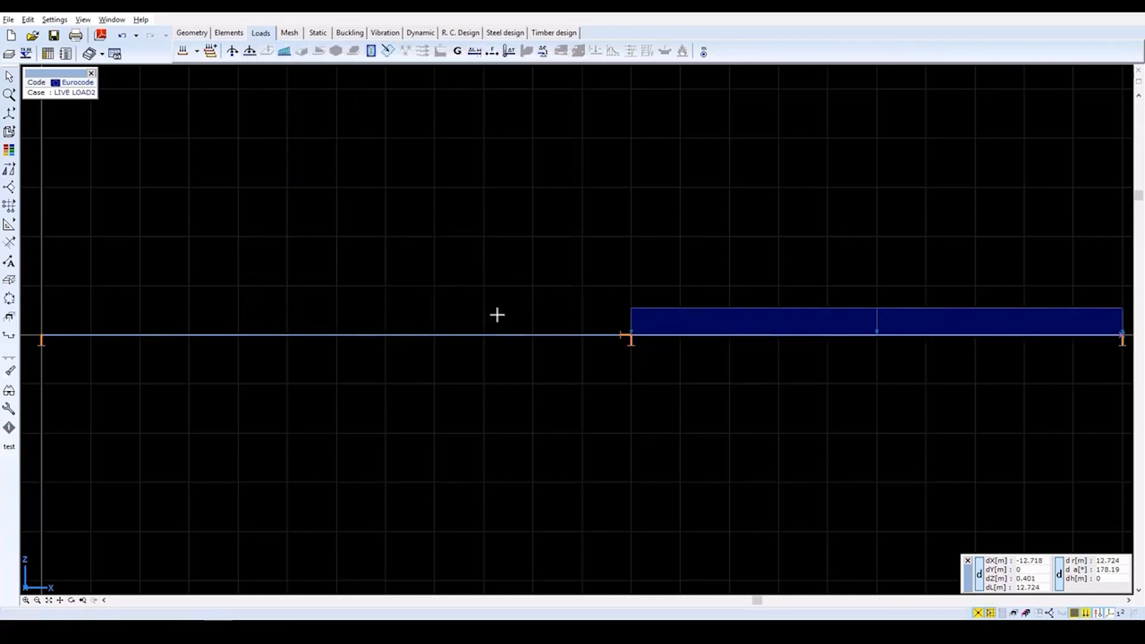
Make SUPPORT DISPLACEMENT the active case and apply a forced displacement of eZ = 20 mm to the middle support
click(197, 52)
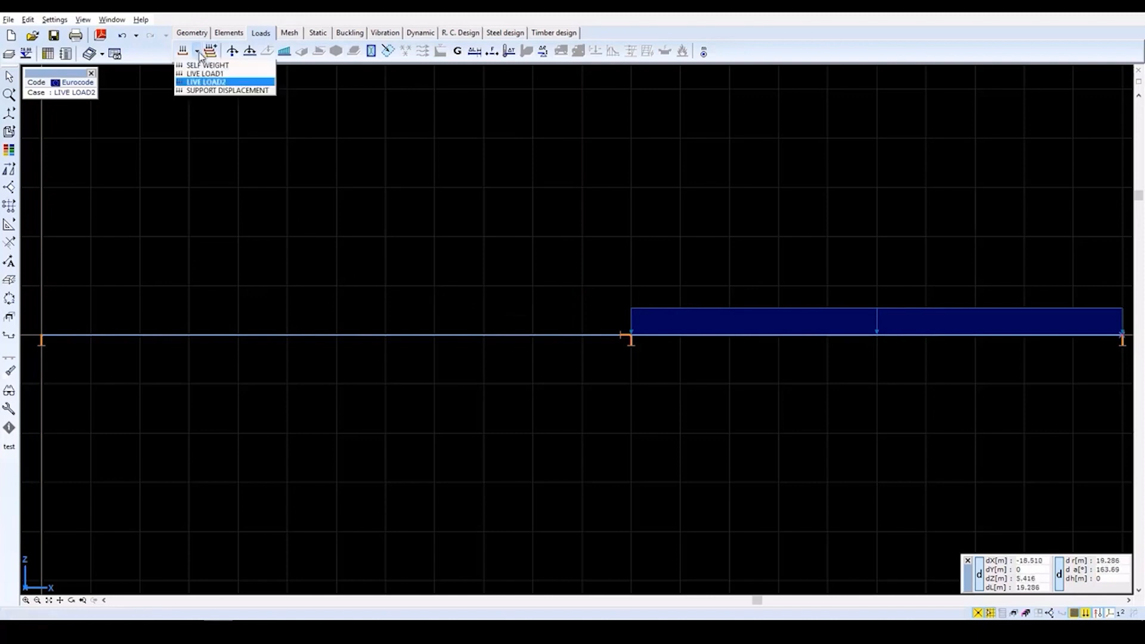
click(207, 91)
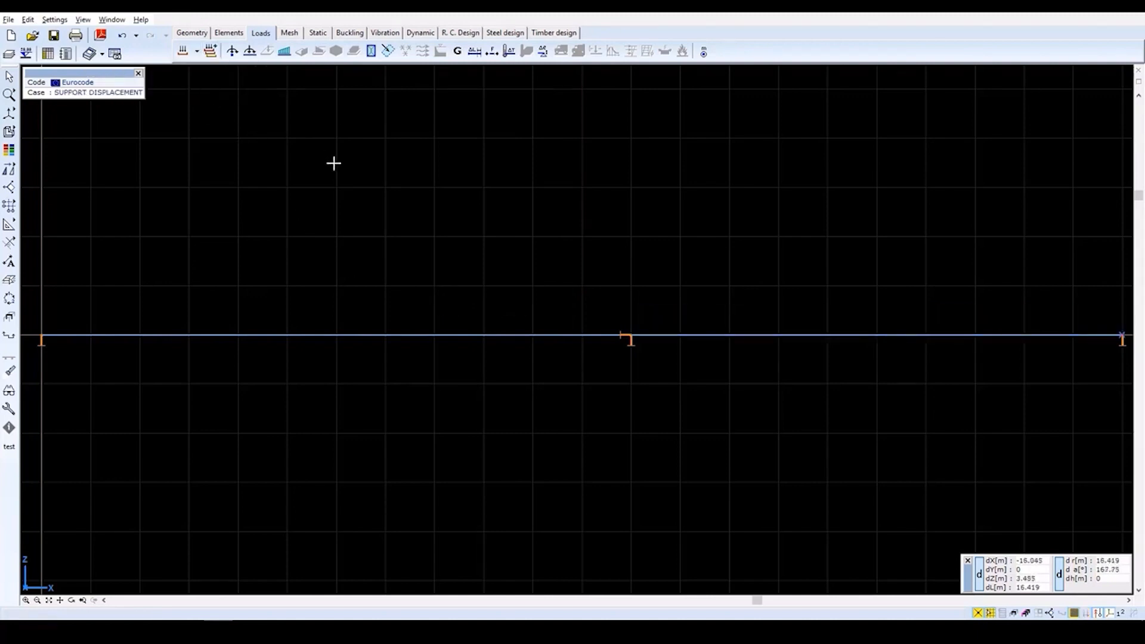
click(543, 53)
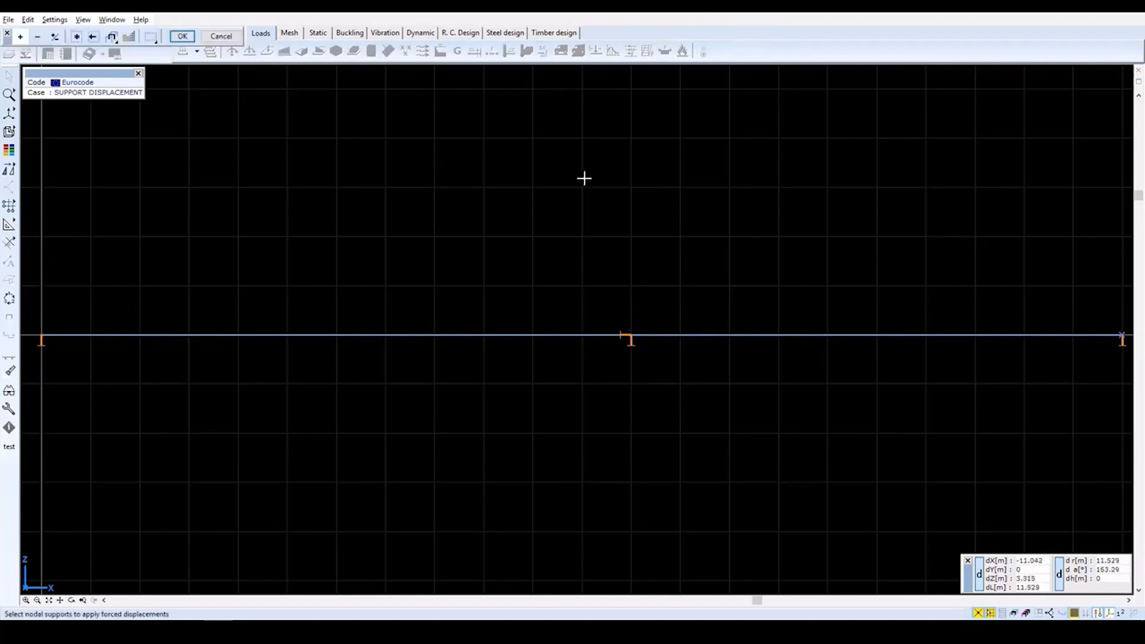
click(631, 336)
click(182, 36)
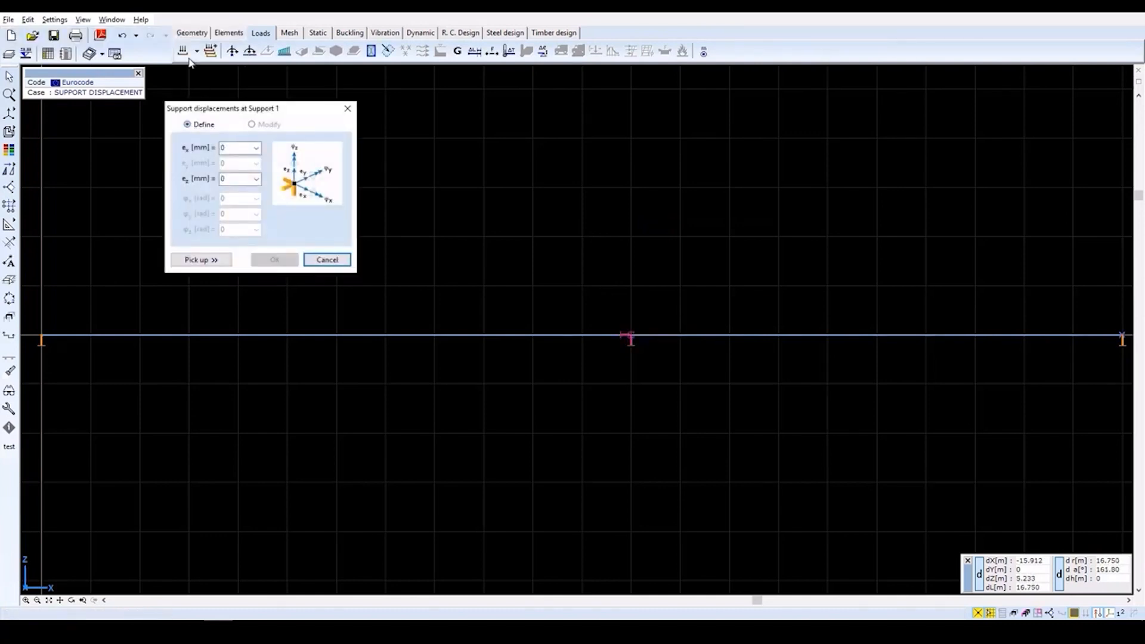
double_click(238, 179)
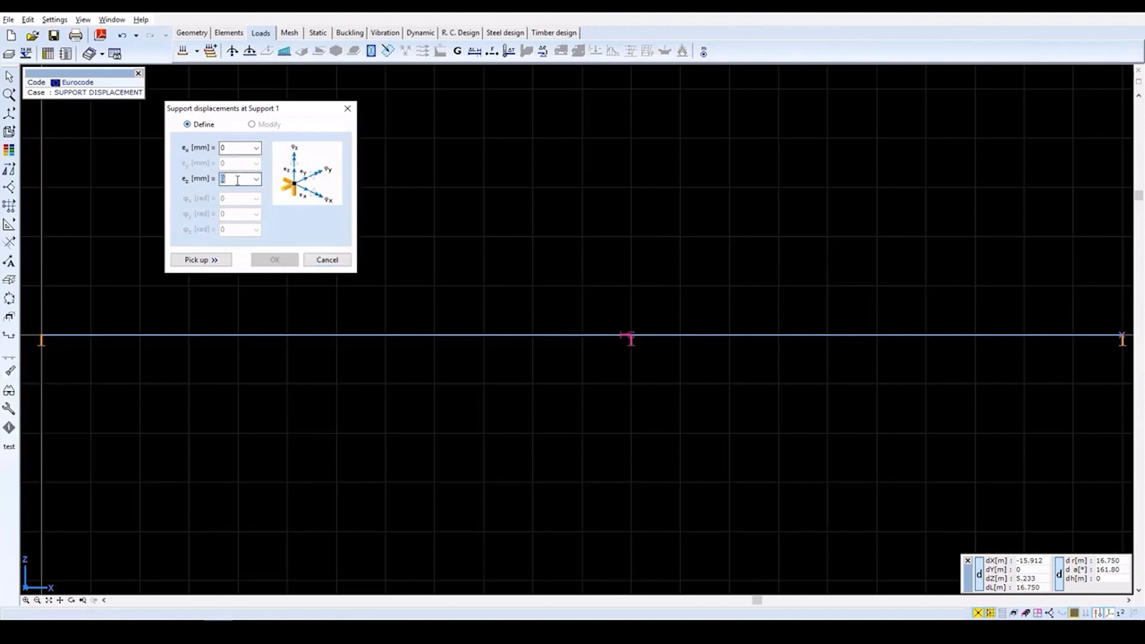
text(20)
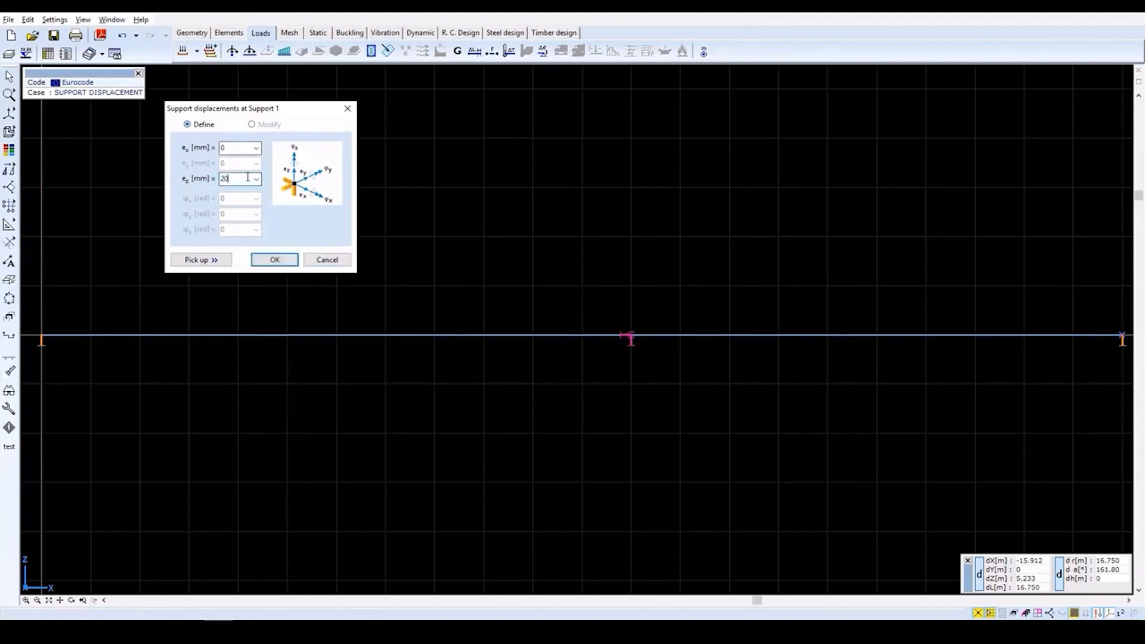
click(274, 261)
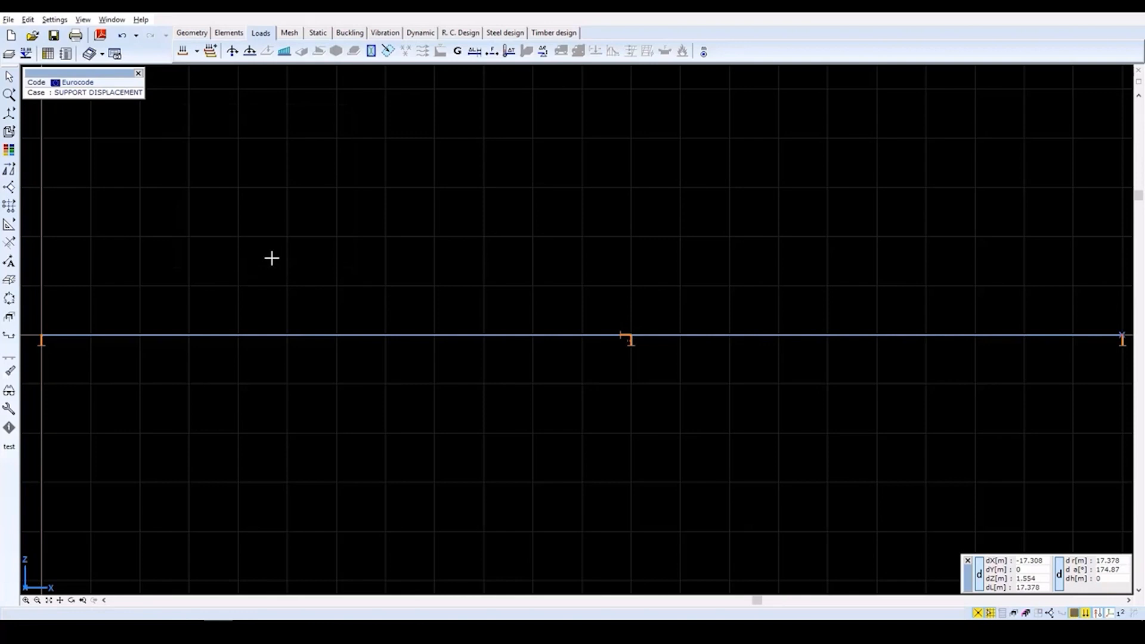
Add a custom ULS load combination with factors 1.35 for SELF WEIGHT, 1.5 for LIVE LOAD1 and 1 for SUPPORT DISPLACEMENT
click(210, 54)
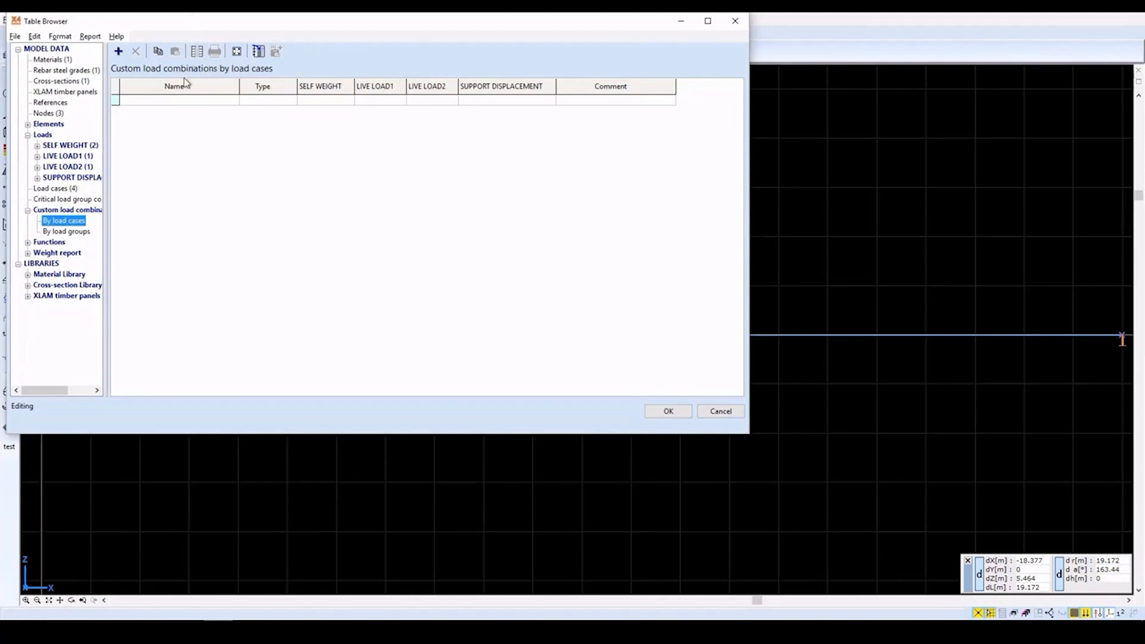
click(120, 52)
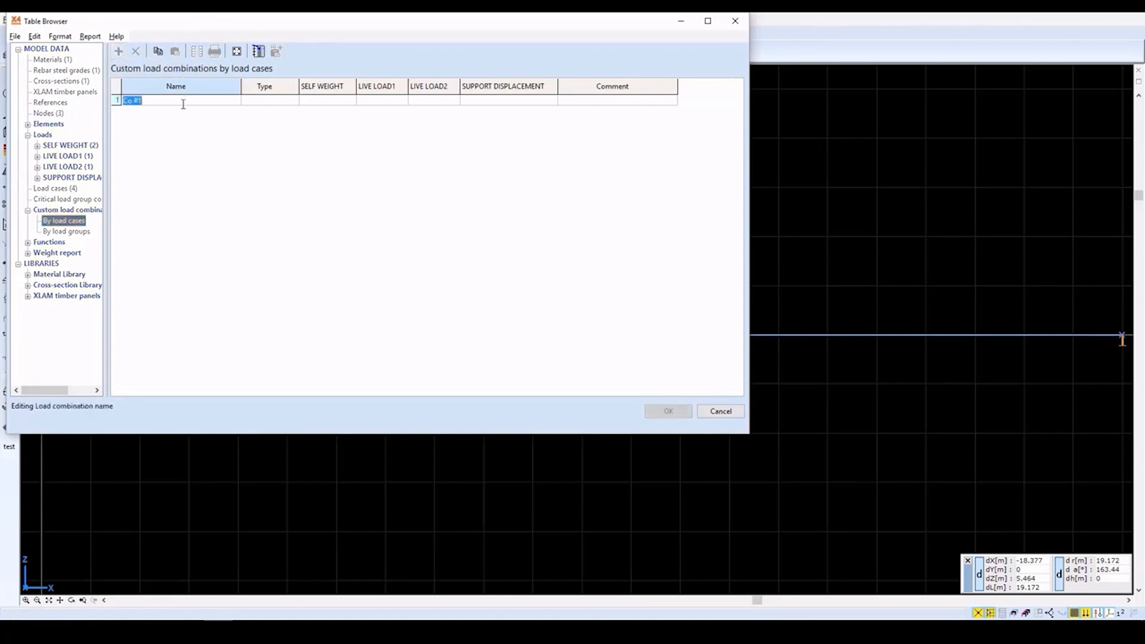
key(Tab)
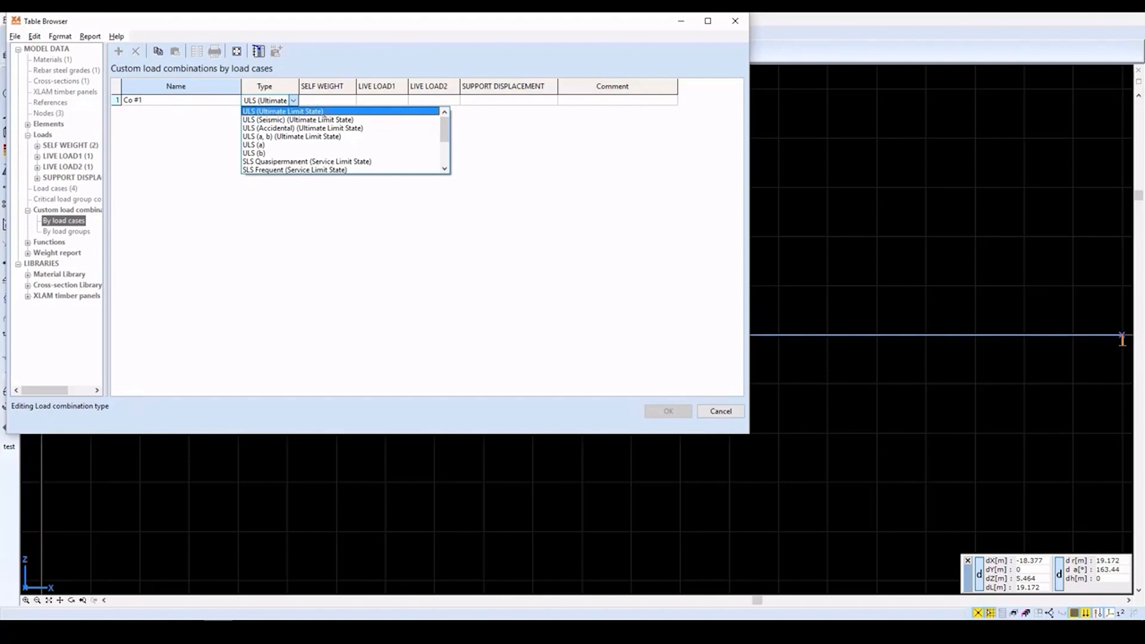
key(Return)
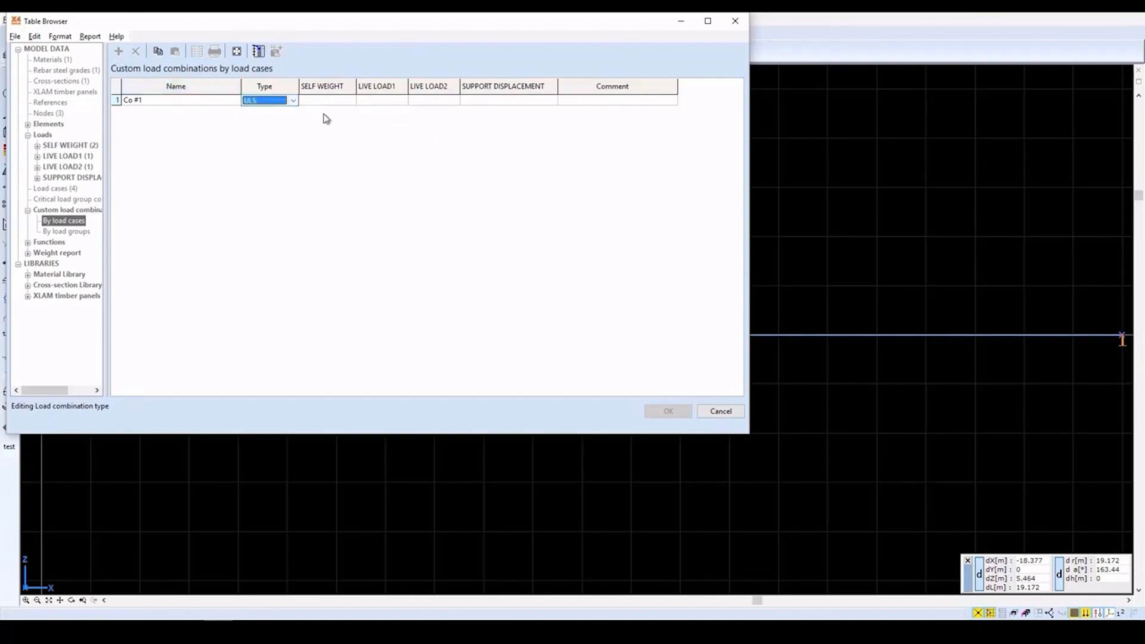
click(328, 100)
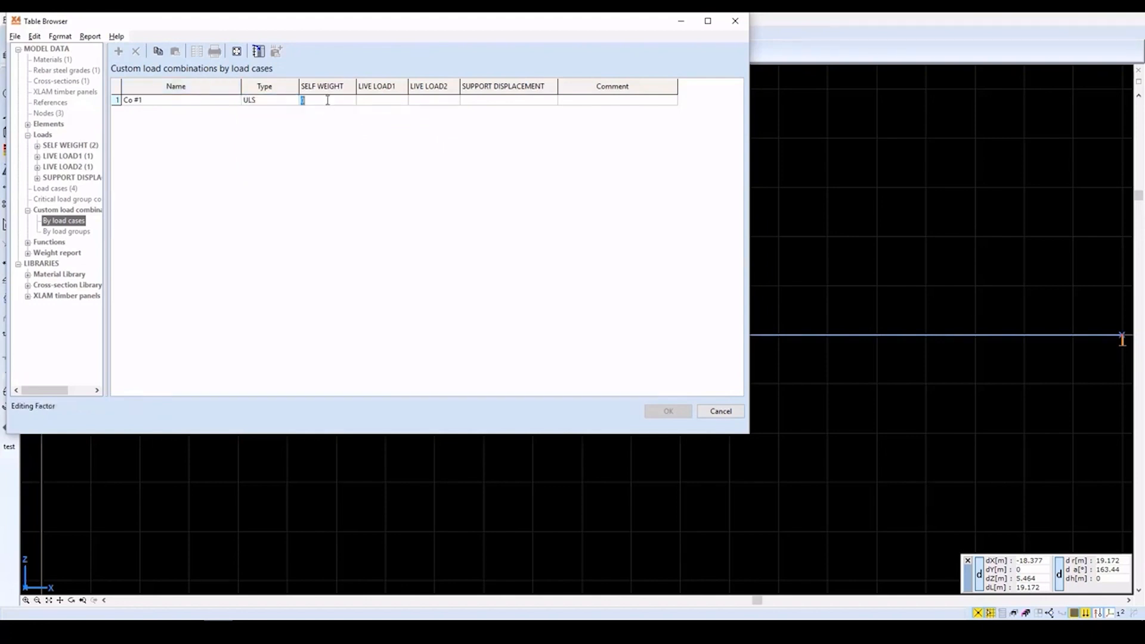
text(1.35)
key(Tab)
text(1.5)
key(Tab)
key(Tab)
text(1)
key(Return)
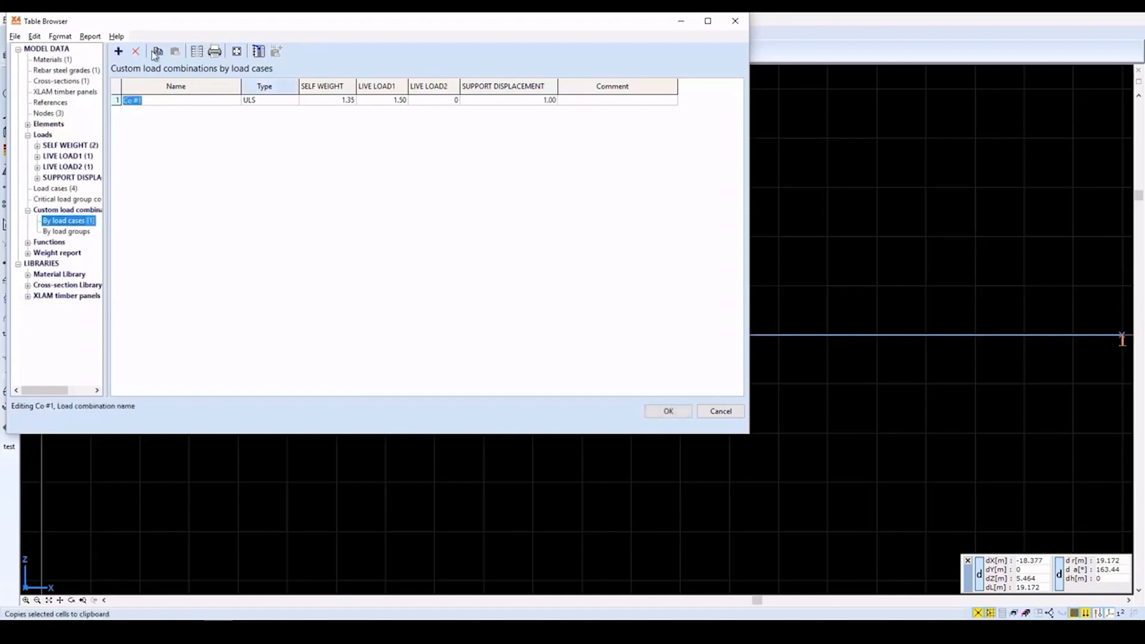
Add a second ULS combination with factors 1.35 for SELF WEIGHT, 1.5 for LIVE LOAD2 and 1 for SUPPORT DISPLACEMENT
click(118, 51)
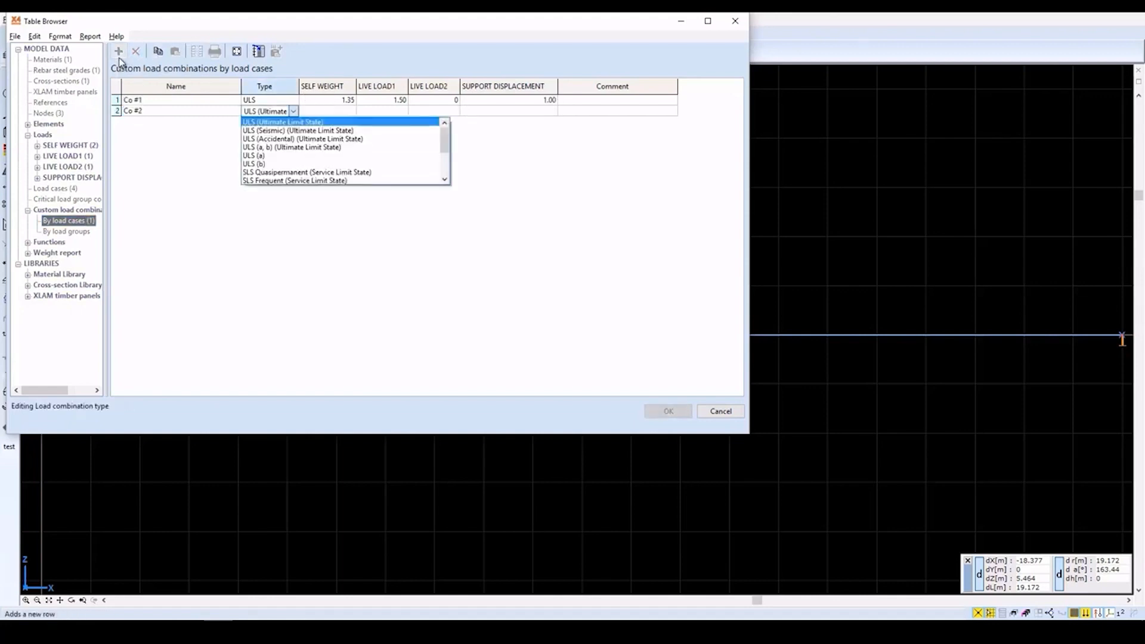
key(Tab)
text(1.)
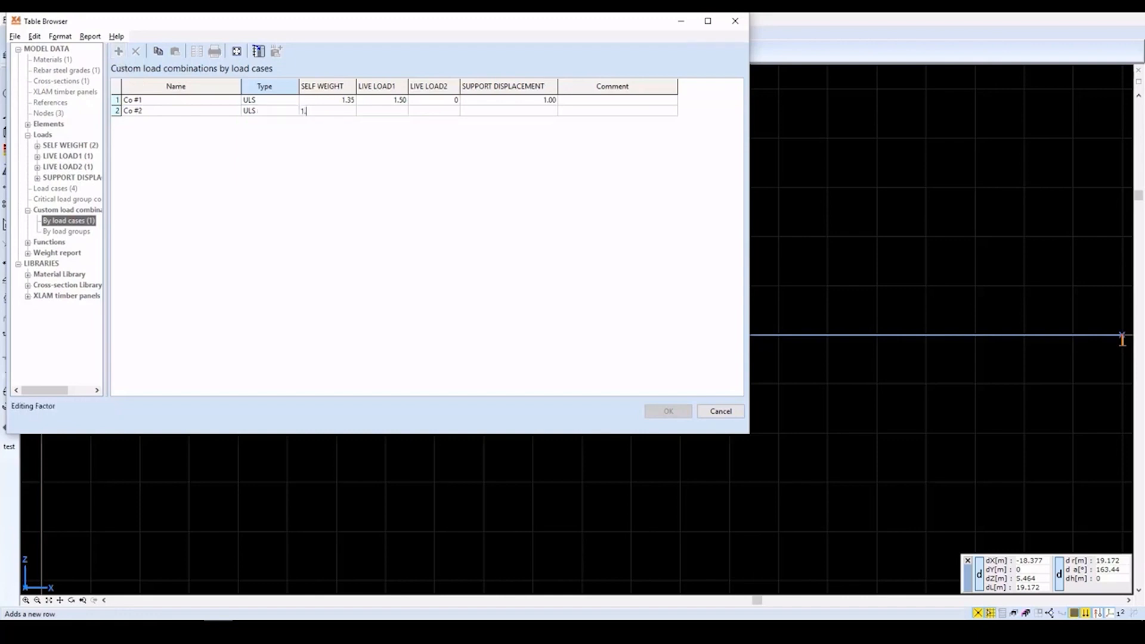
text(35)
key(Tab)
key(Tab)
text(1.5)
key(Tab)
text(1)
key(Return)
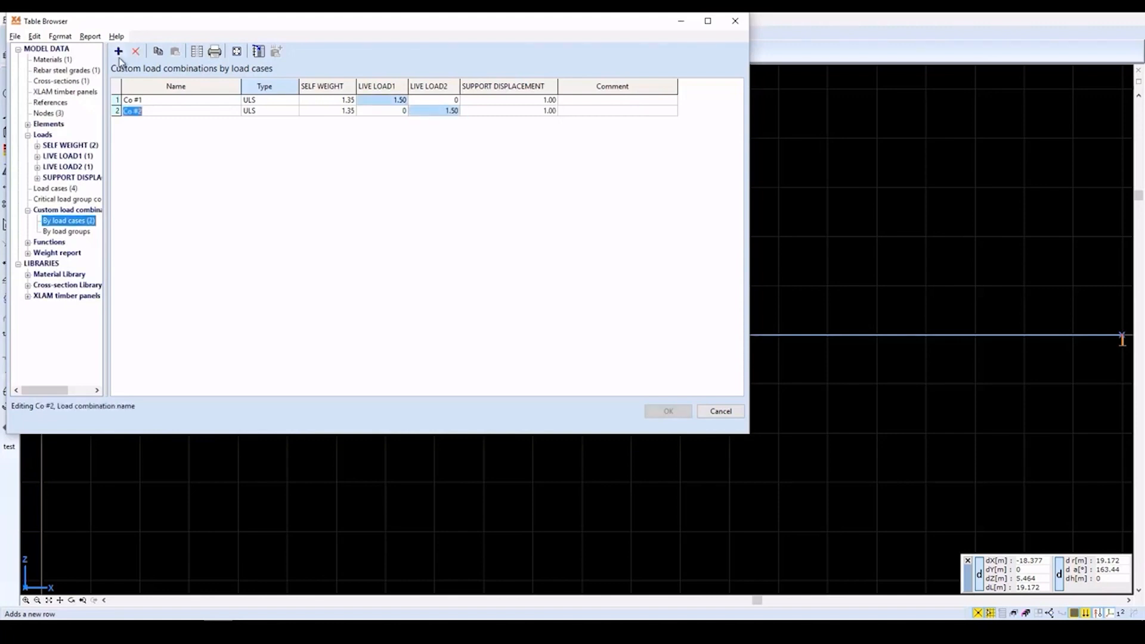
Add an SLS Quasipermanent combination with factors 1 for SELF WEIGHT and 0.6 for LIVE LOAD2, and accept the combination table
click(119, 52)
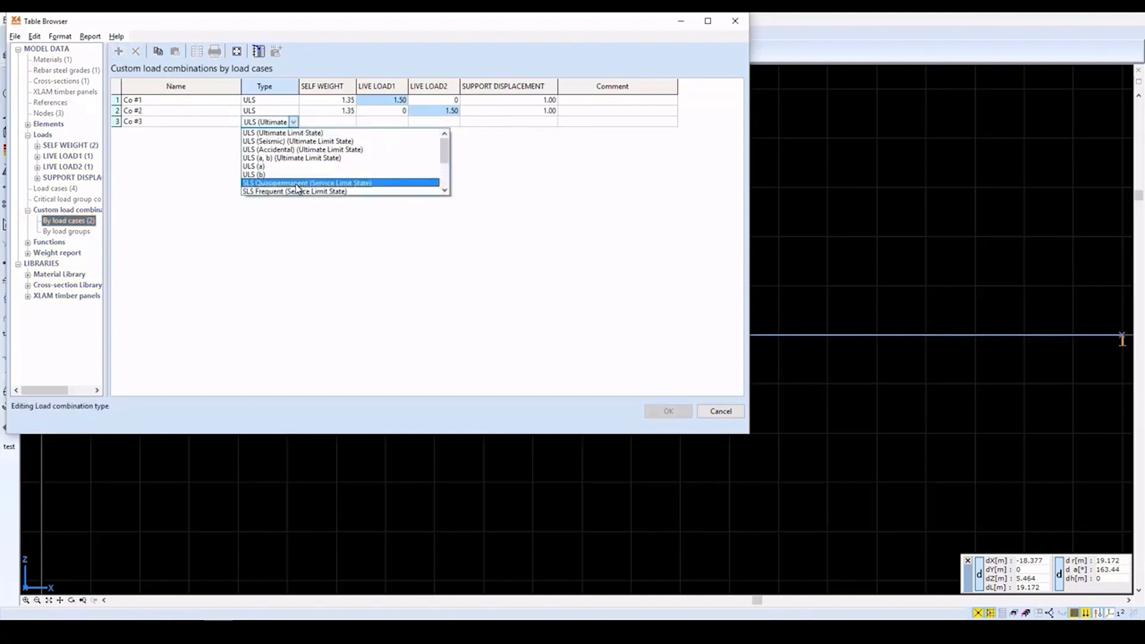
click(297, 183)
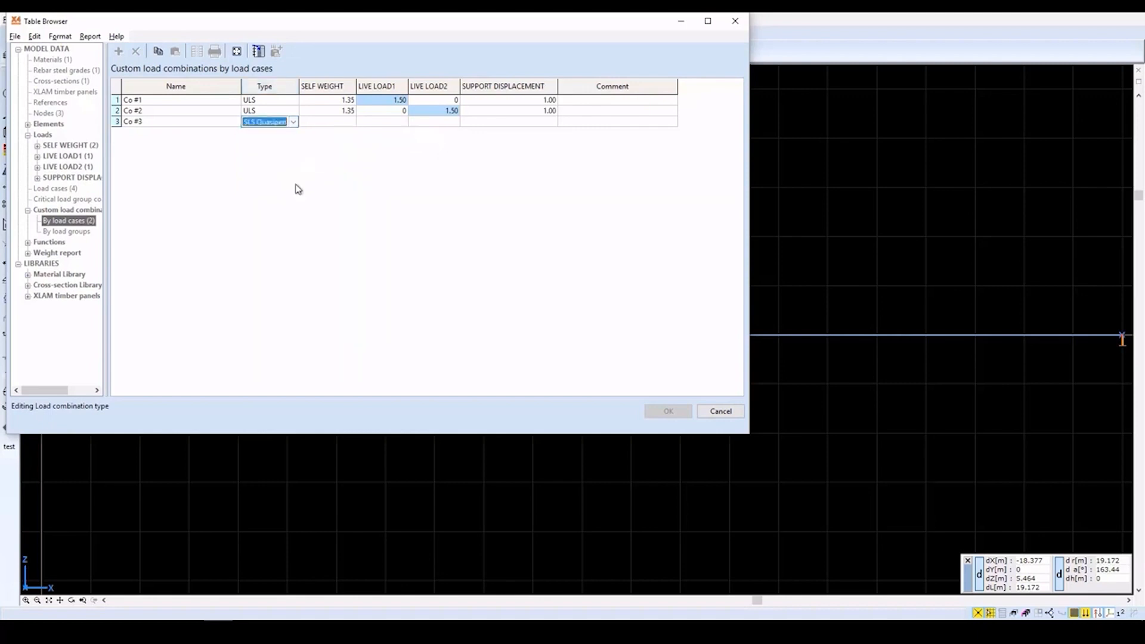
key(Tab)
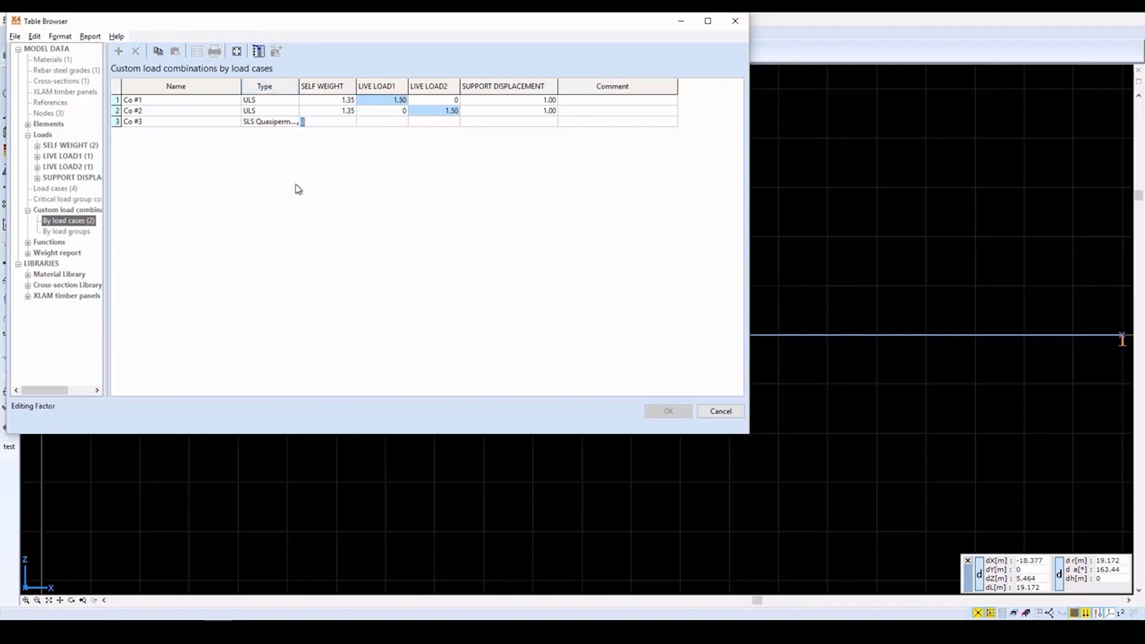
text(1)
key(Tab)
key(Tab)
text(0.6)
key(Tab)
key(Tab)
key(Tab)
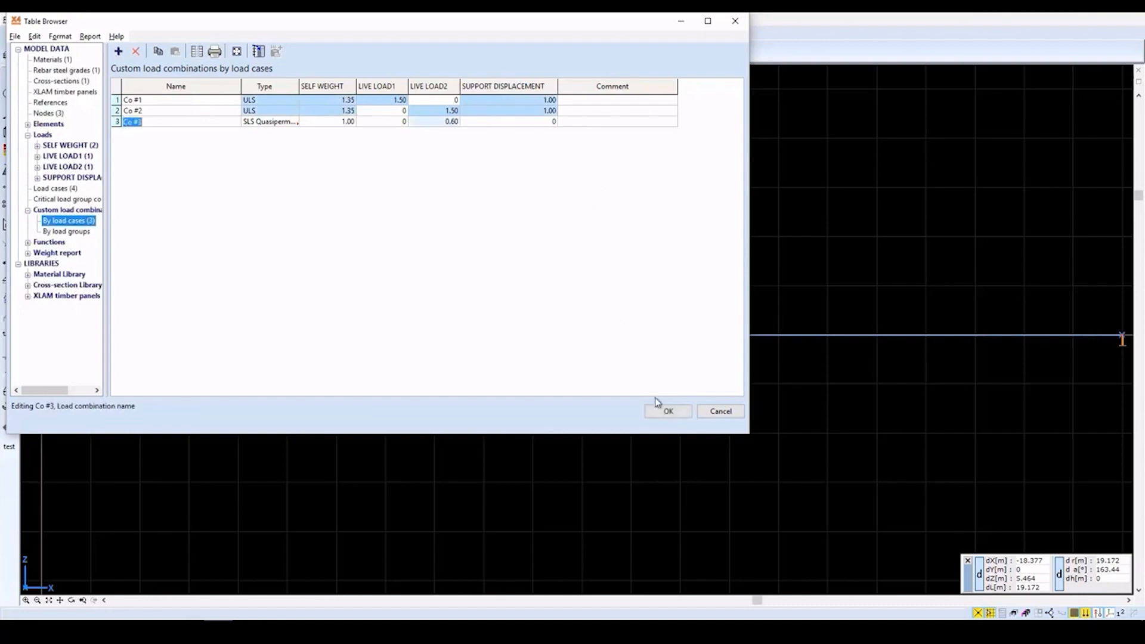
click(668, 412)
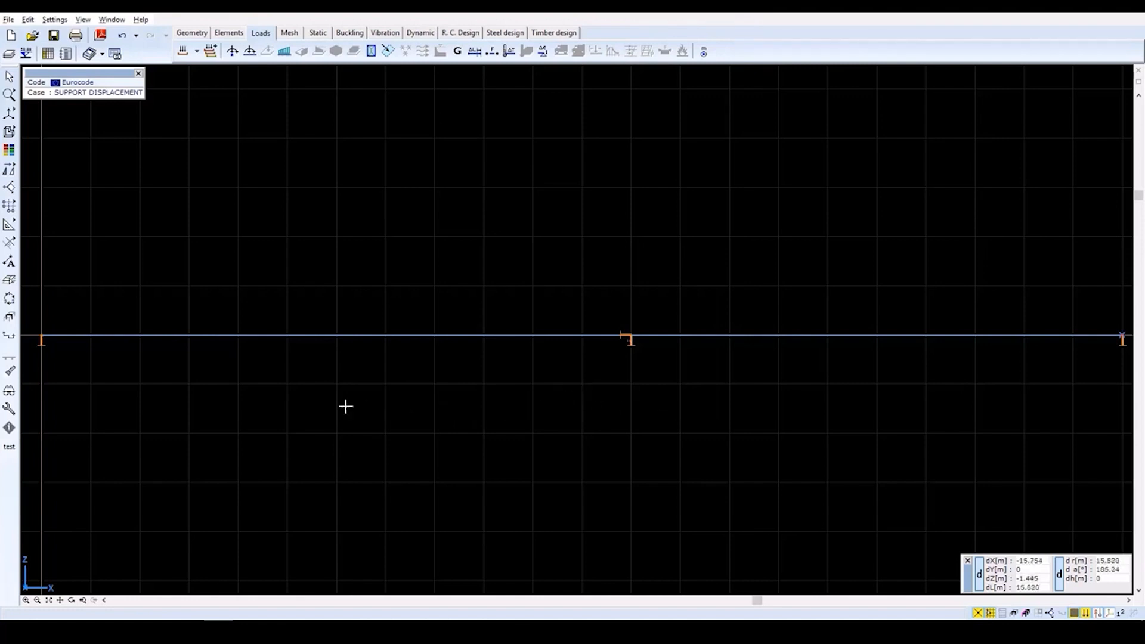
Mesh all line elements of the beam with a maximum element size of 1 m
click(295, 36)
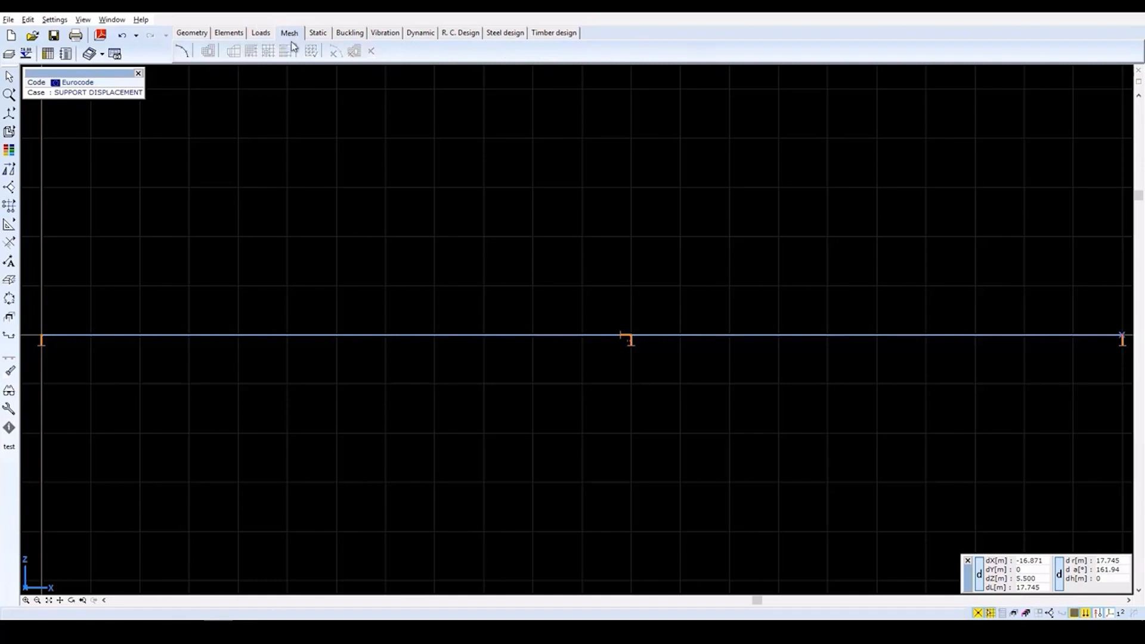
click(183, 53)
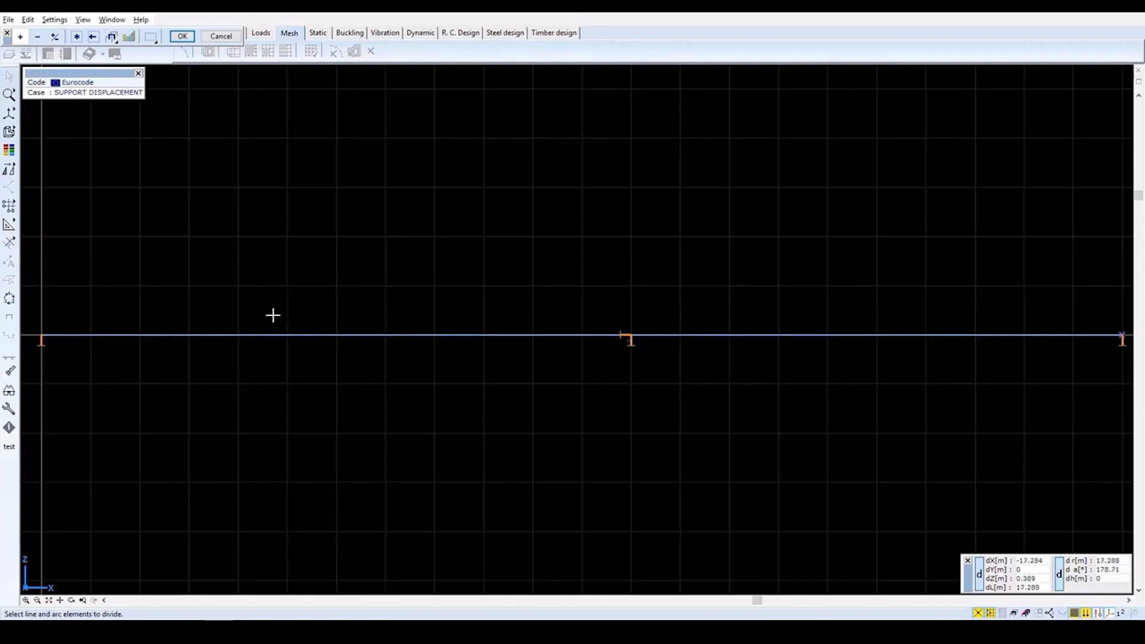
click(76, 43)
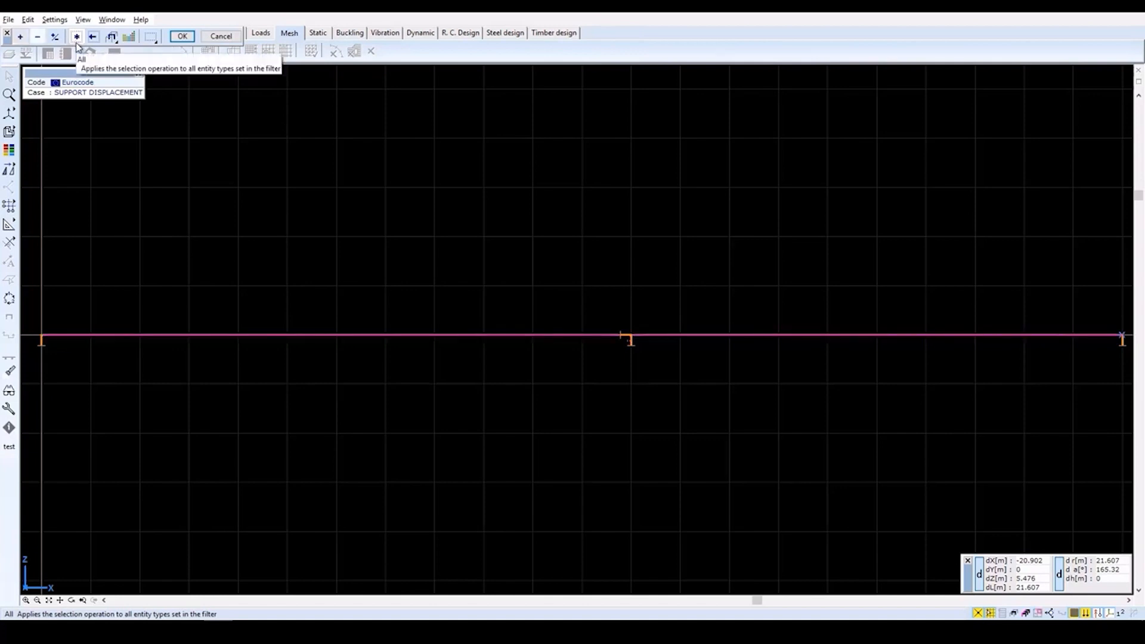
click(181, 36)
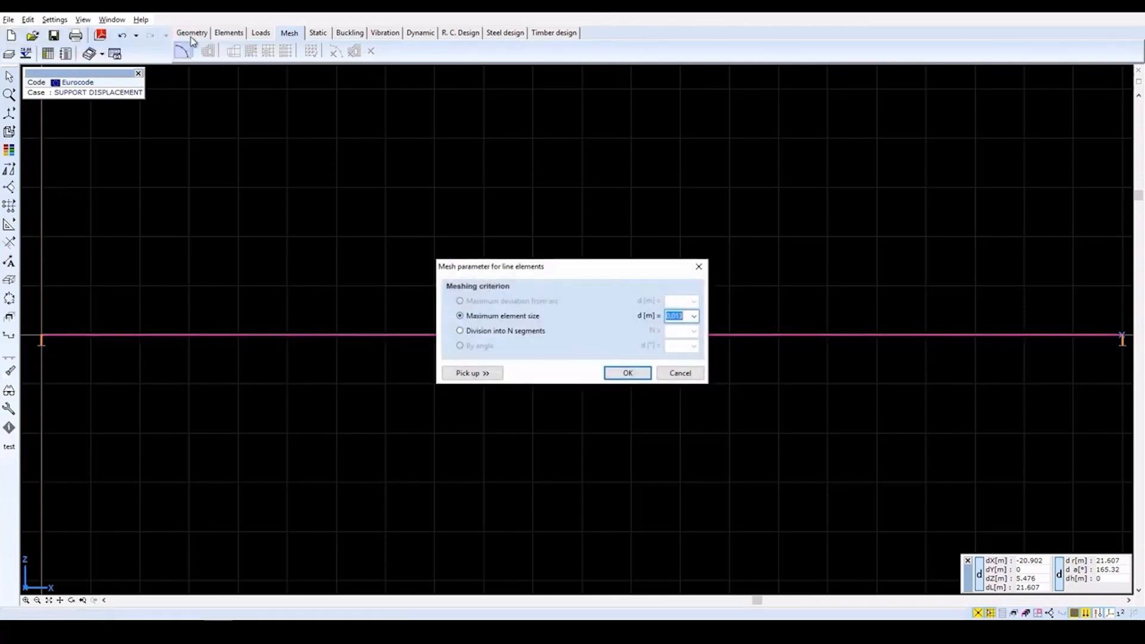
click(687, 318)
double_click(687, 318)
text(1)
click(642, 371)
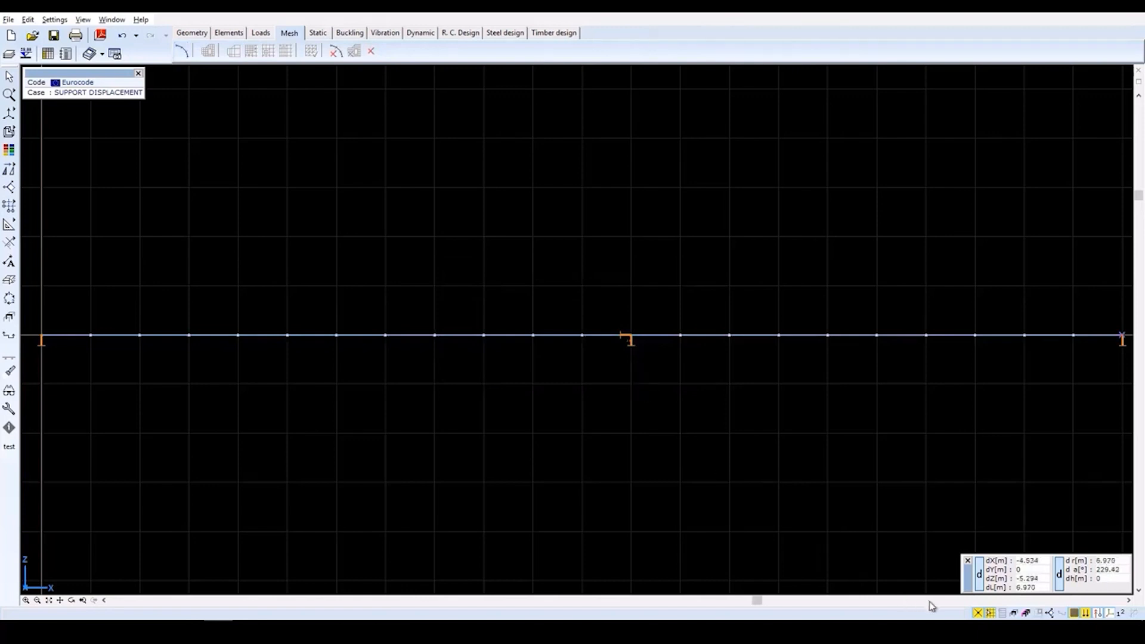
click(1073, 613)
click(1074, 613)
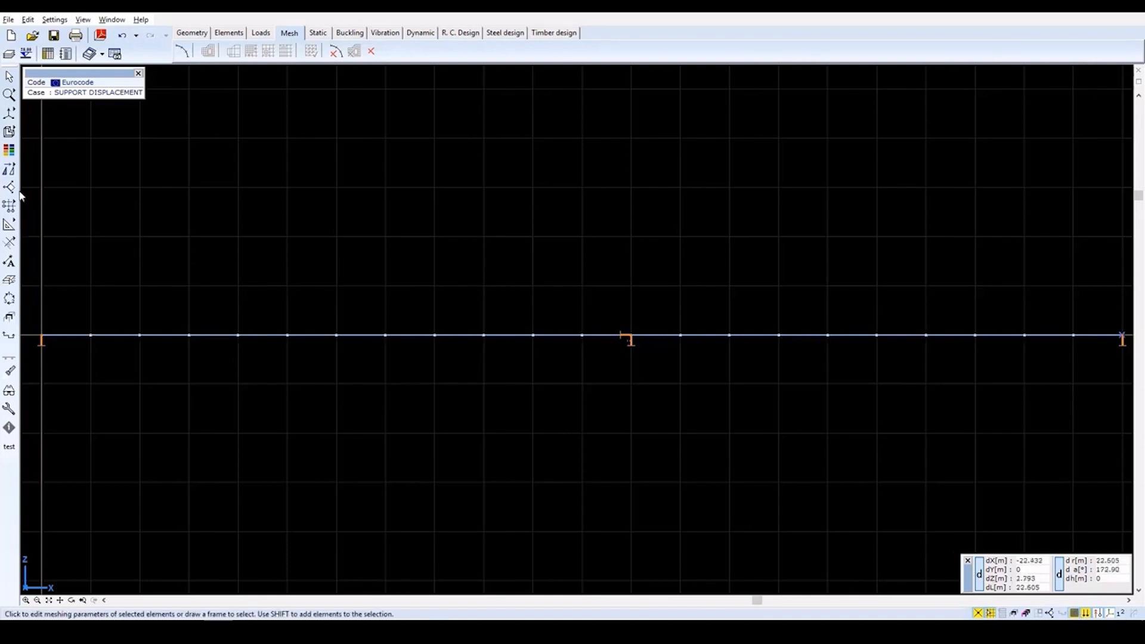
Switch the model display from the front view to perspective
click(9, 113)
click(82, 114)
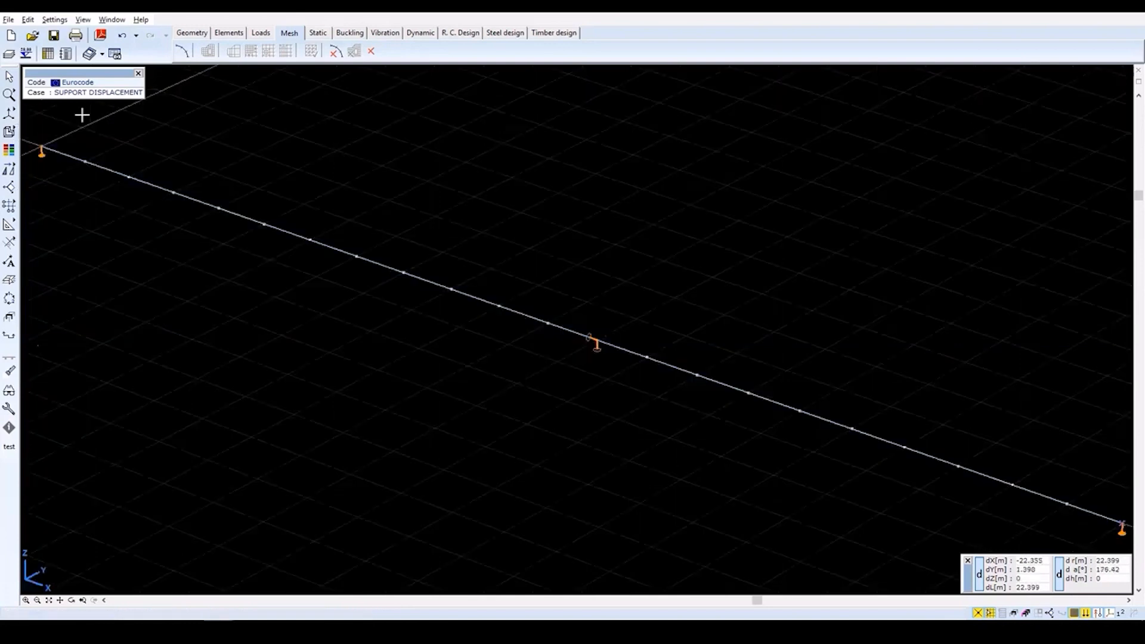
scroll(526, 325, down, 2)
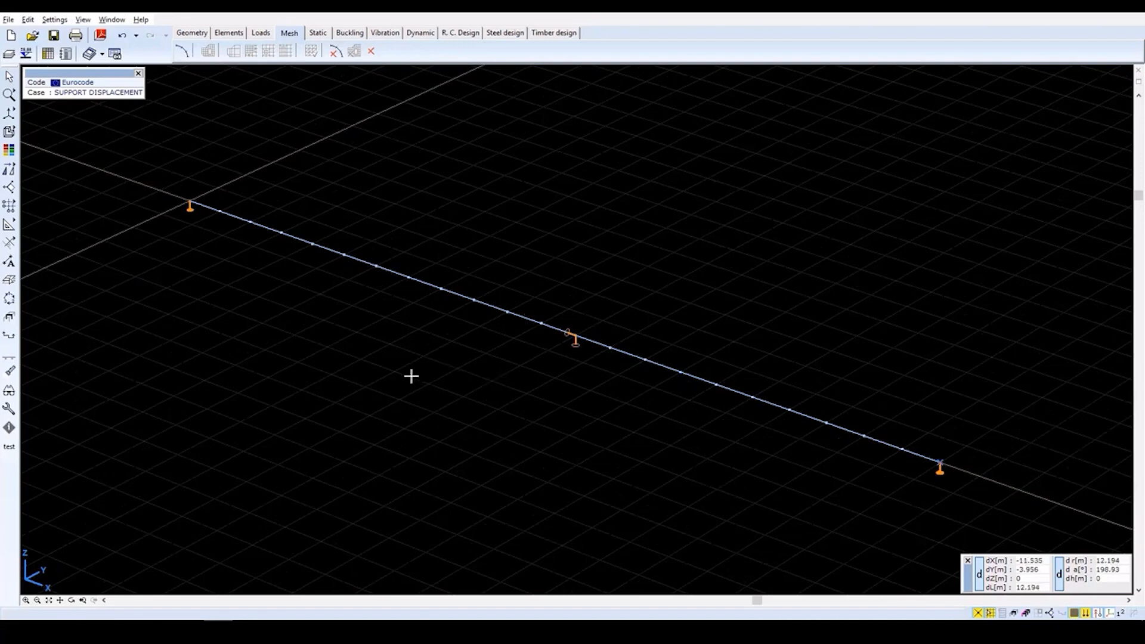
Run the linear static analysis with automatically set nodal degrees of freedom, saving the model with these settings
click(325, 35)
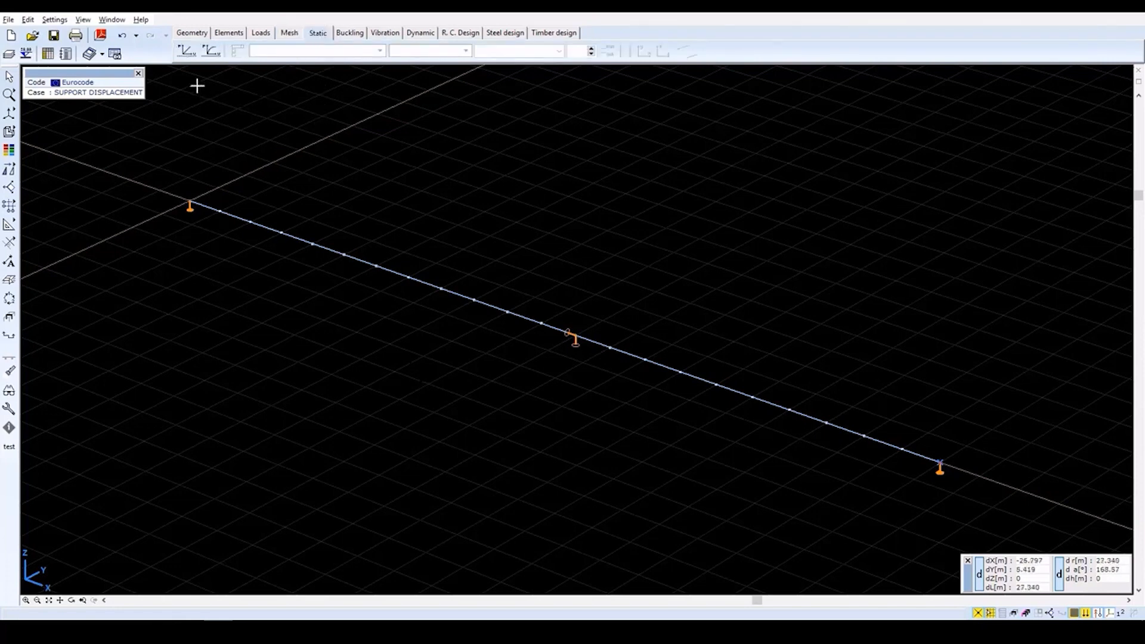
click(186, 52)
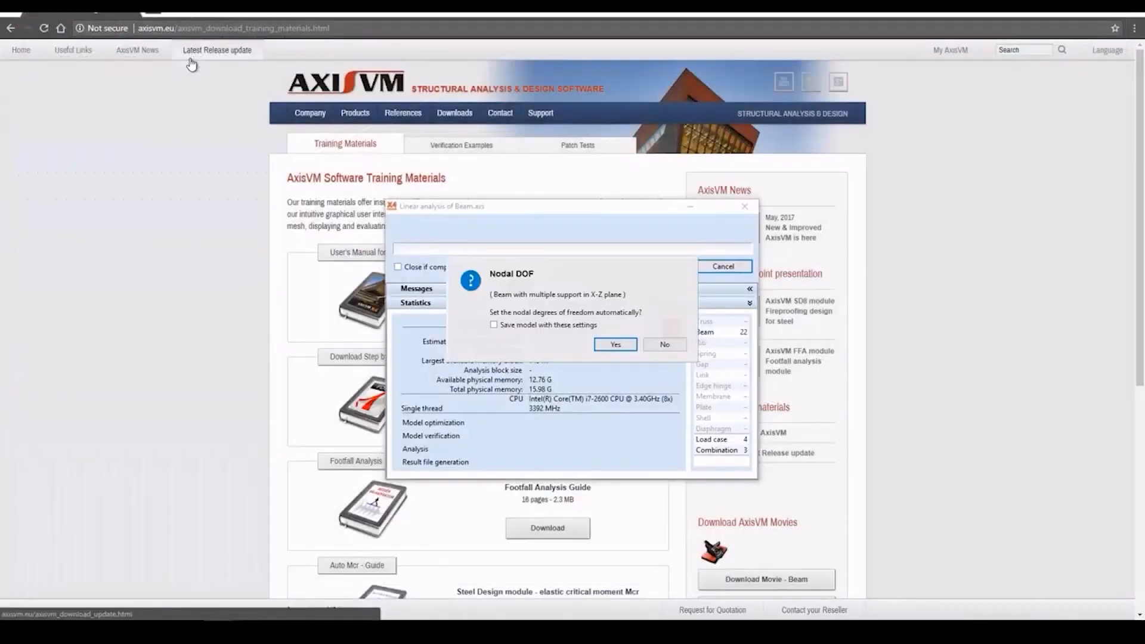
click(495, 328)
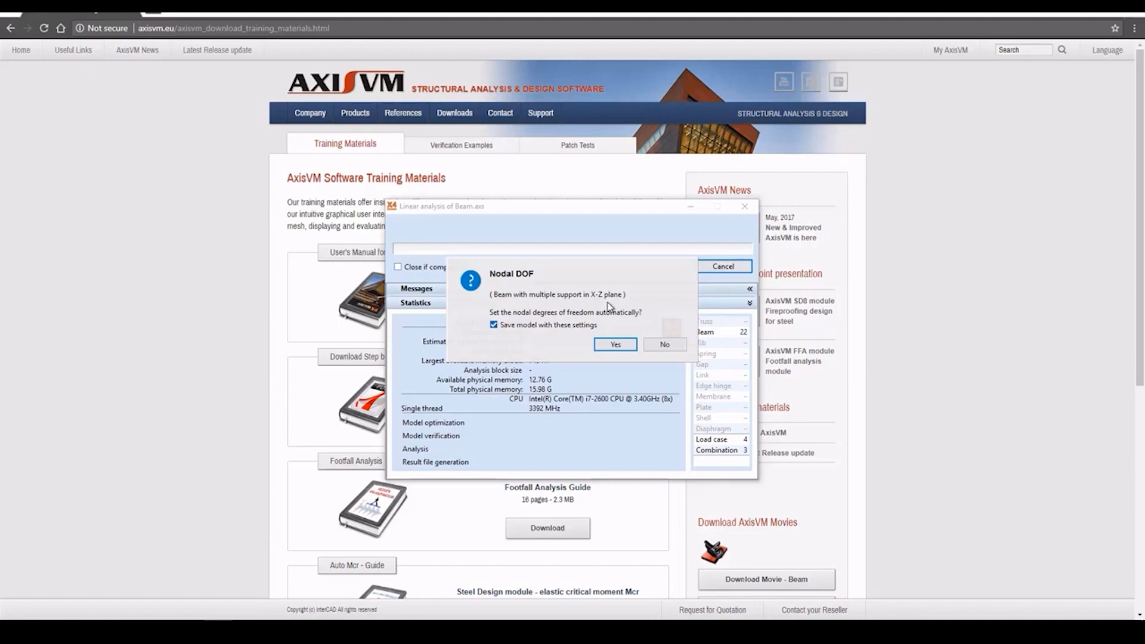
click(615, 345)
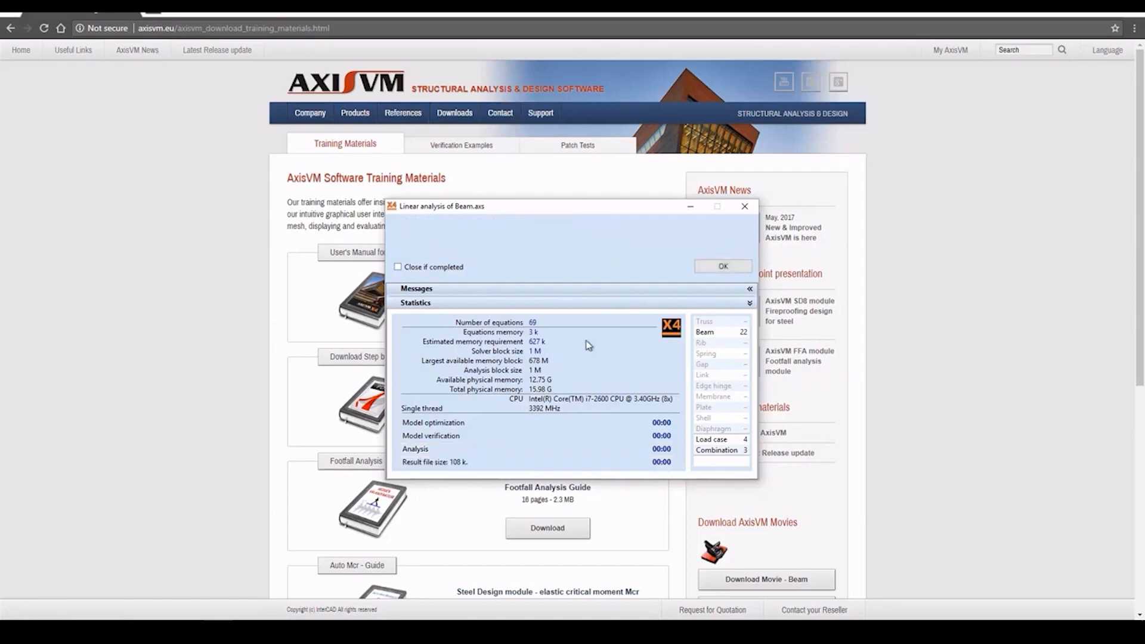
click(729, 302)
click(730, 305)
click(722, 267)
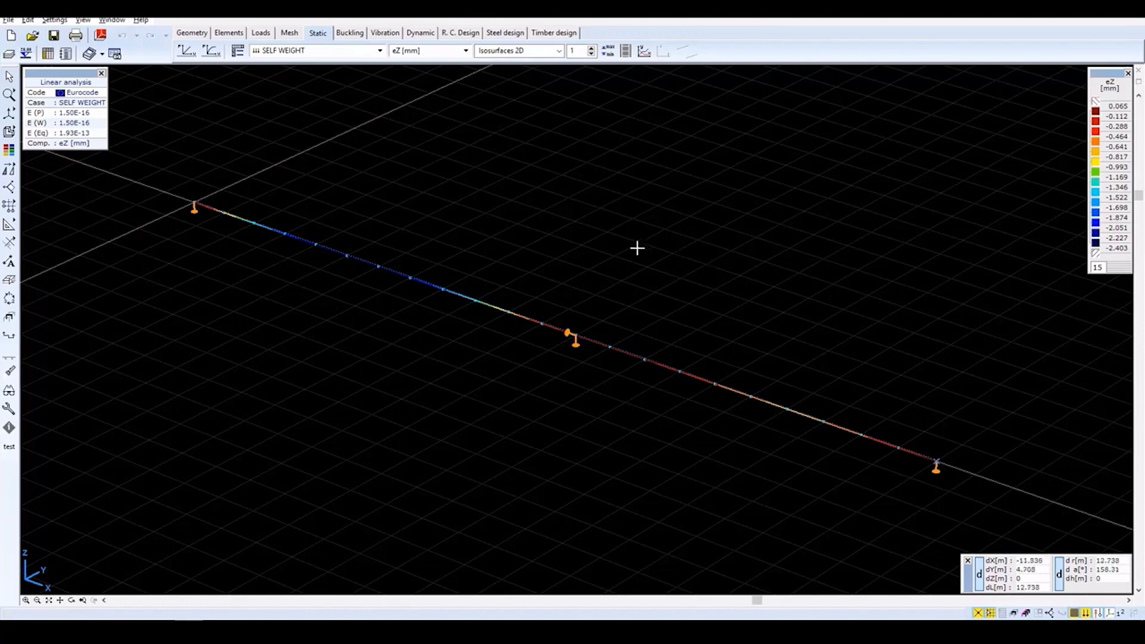
Display the eZ displacement for SELF WEIGHT as a Diagram scaled by 10
click(239, 53)
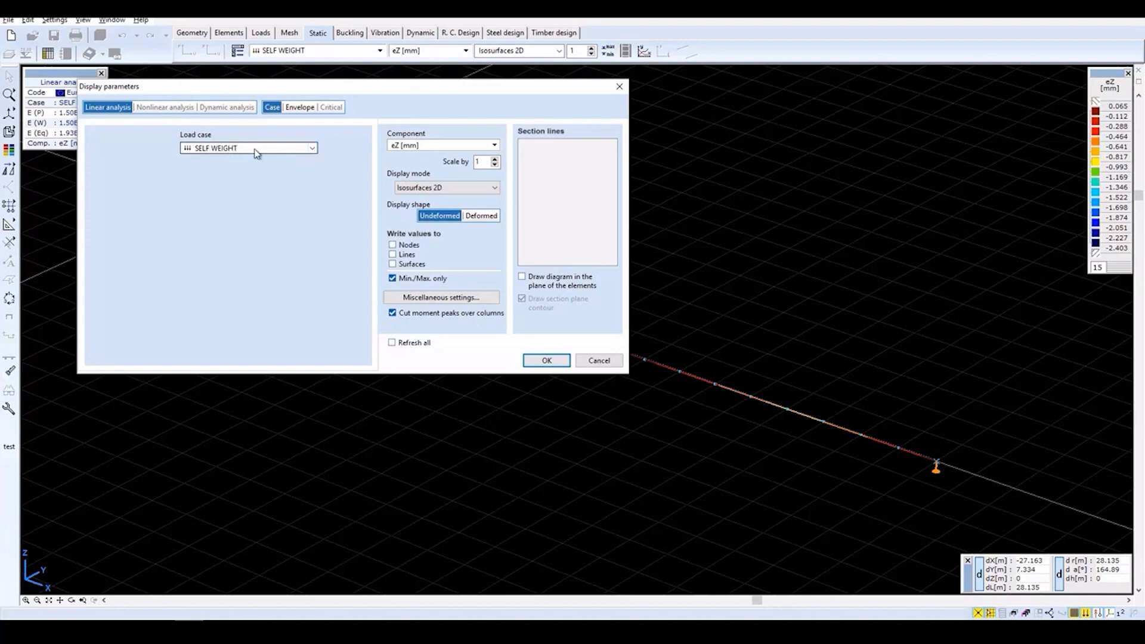
click(432, 146)
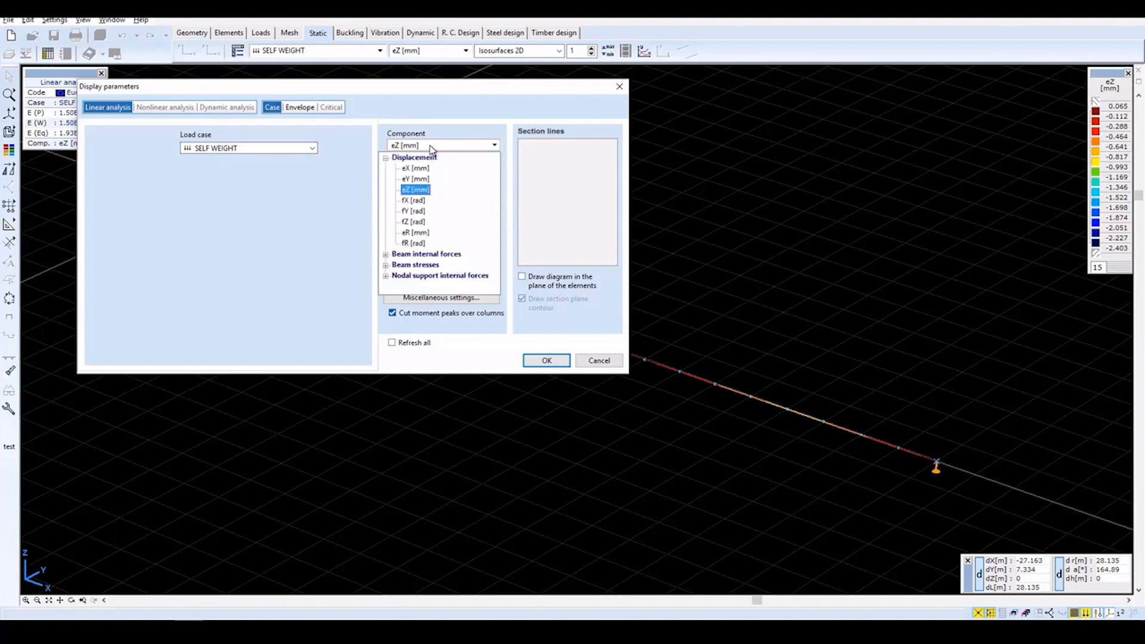
click(415, 190)
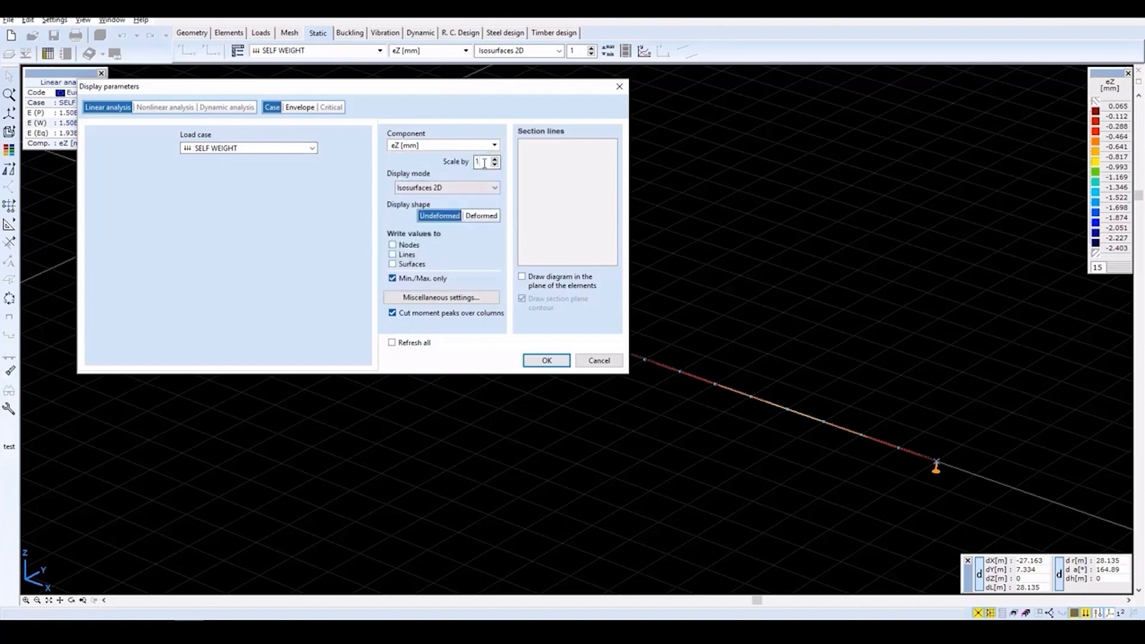
text(0)
click(462, 187)
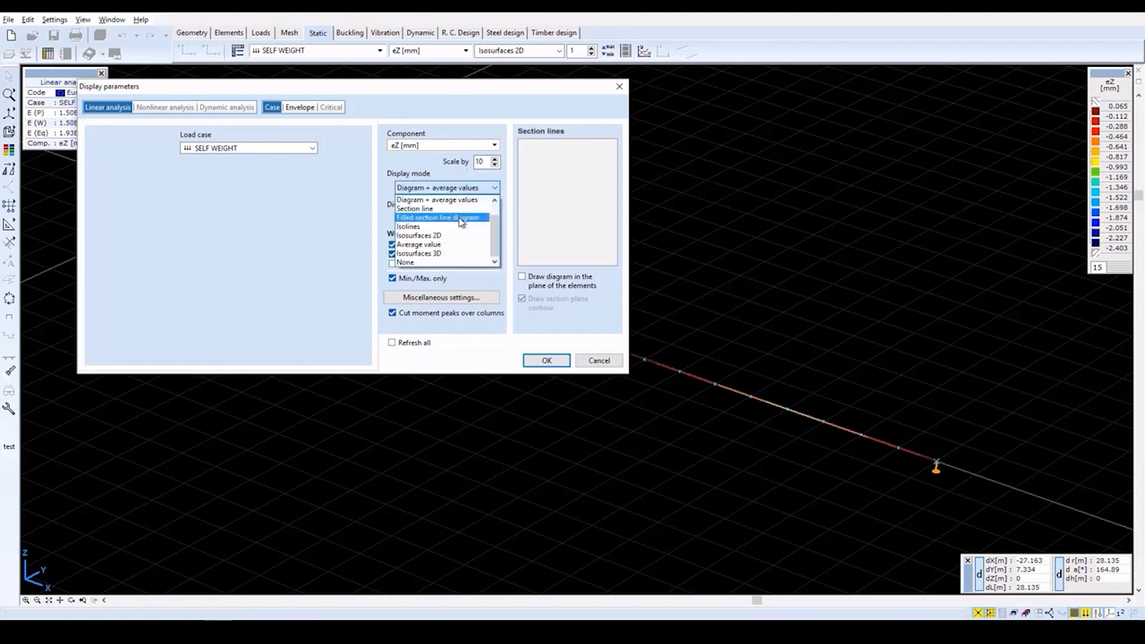
drag(497, 234, 496, 206)
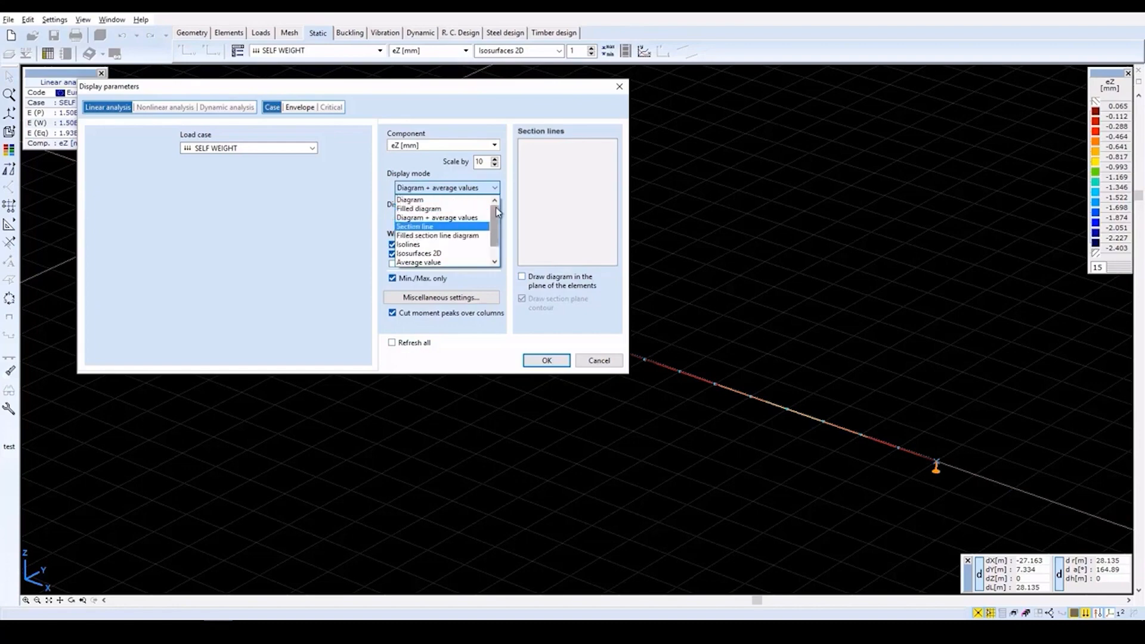
click(441, 201)
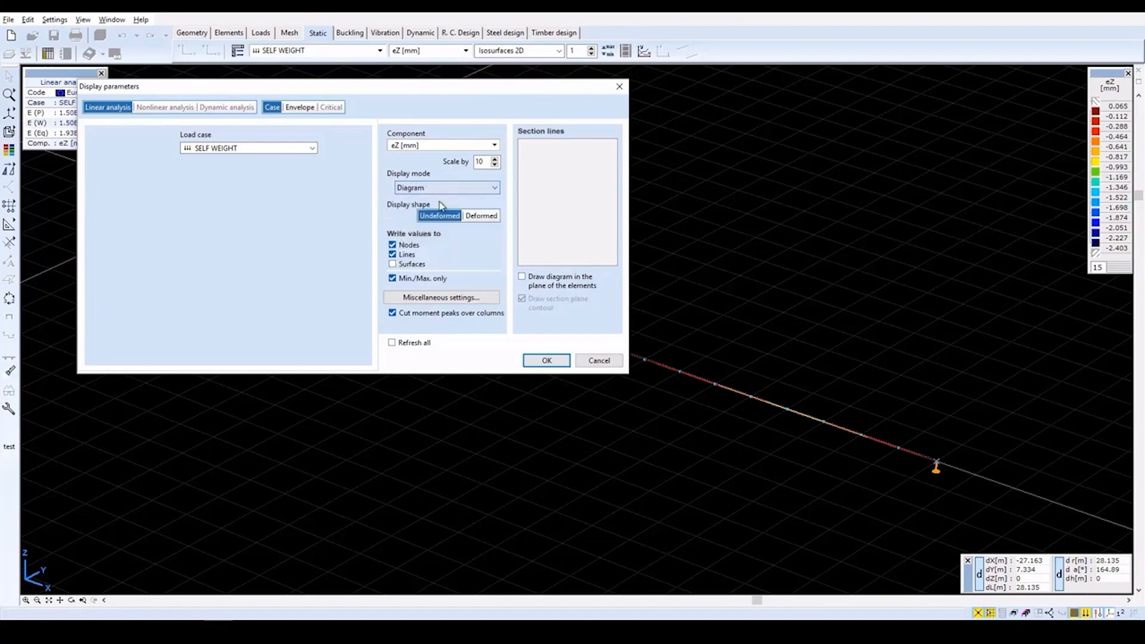
click(547, 361)
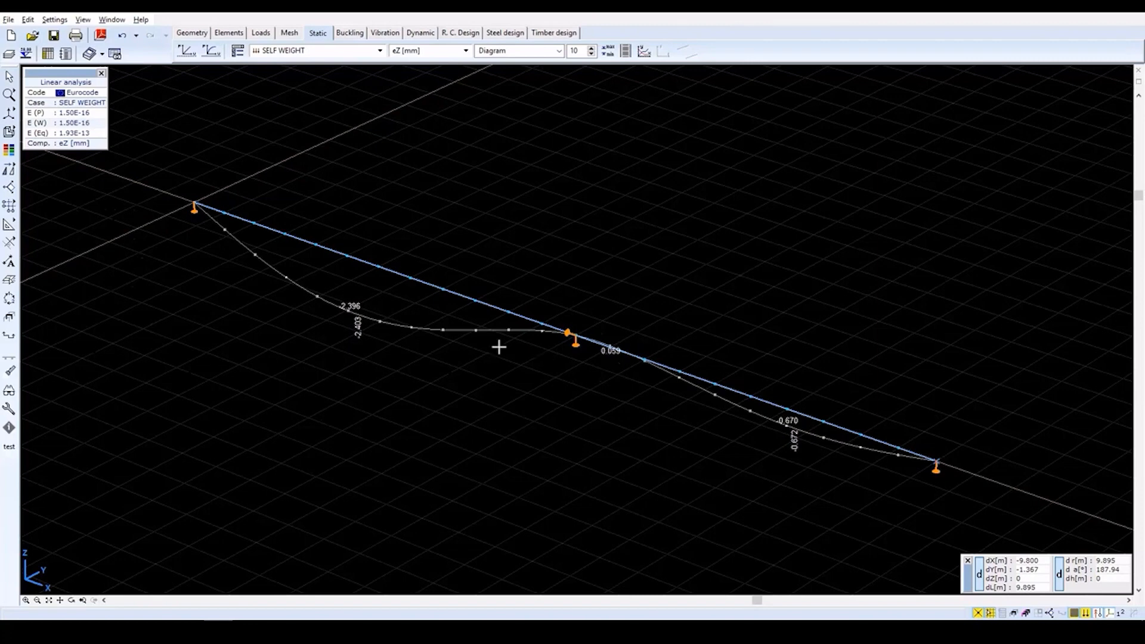
Show the beam projected to the X-Z plane and set the diagram scale to 1
click(9, 116)
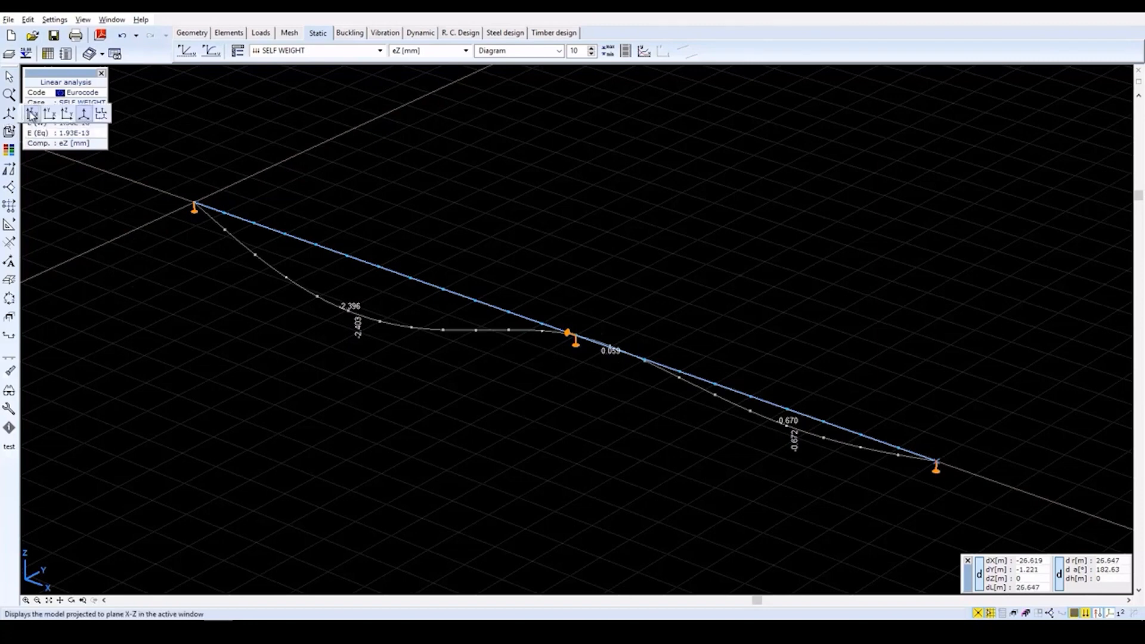
click(31, 113)
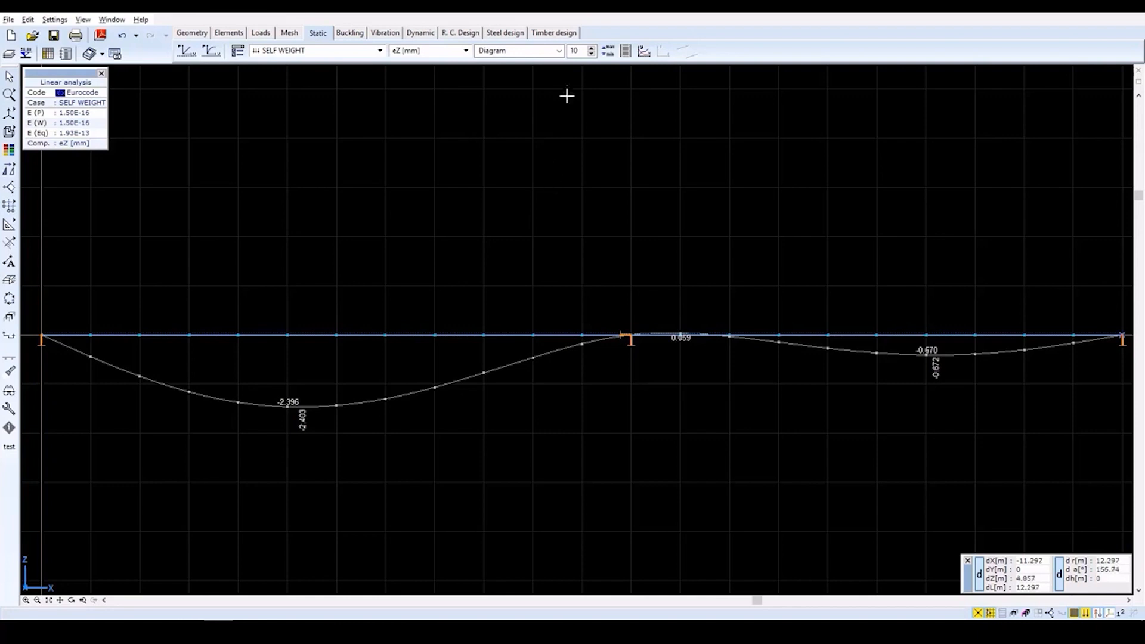
click(580, 50)
key(BackSpace)
key(Return)
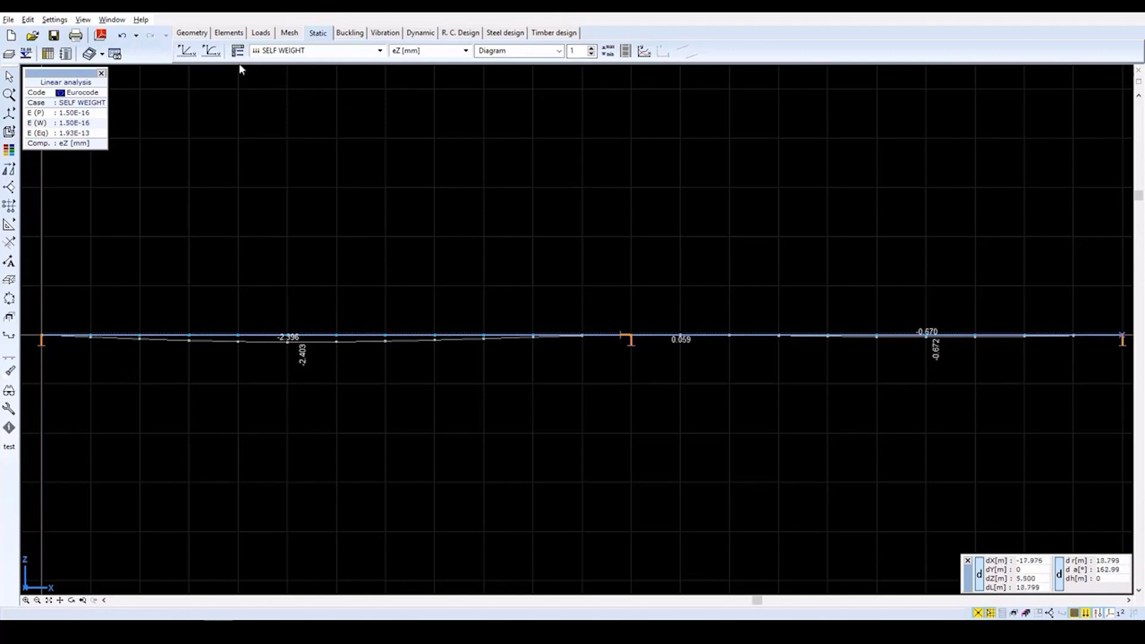
Switch the results to Co.#1 (ULS) and locate the minimum and maximum eZ displacements
click(275, 52)
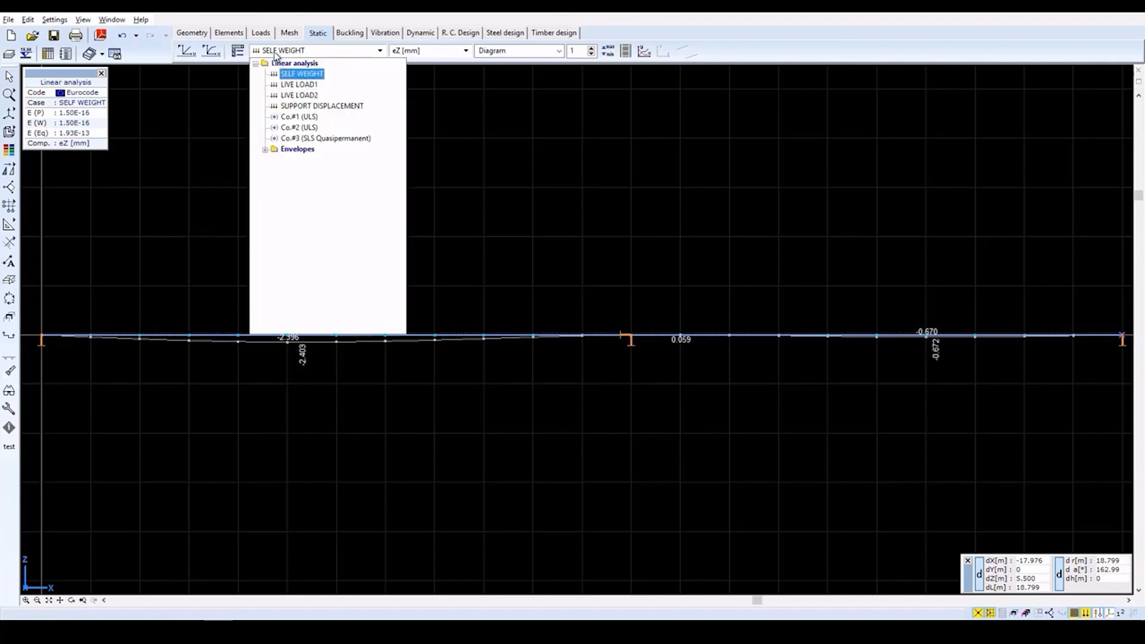
click(294, 117)
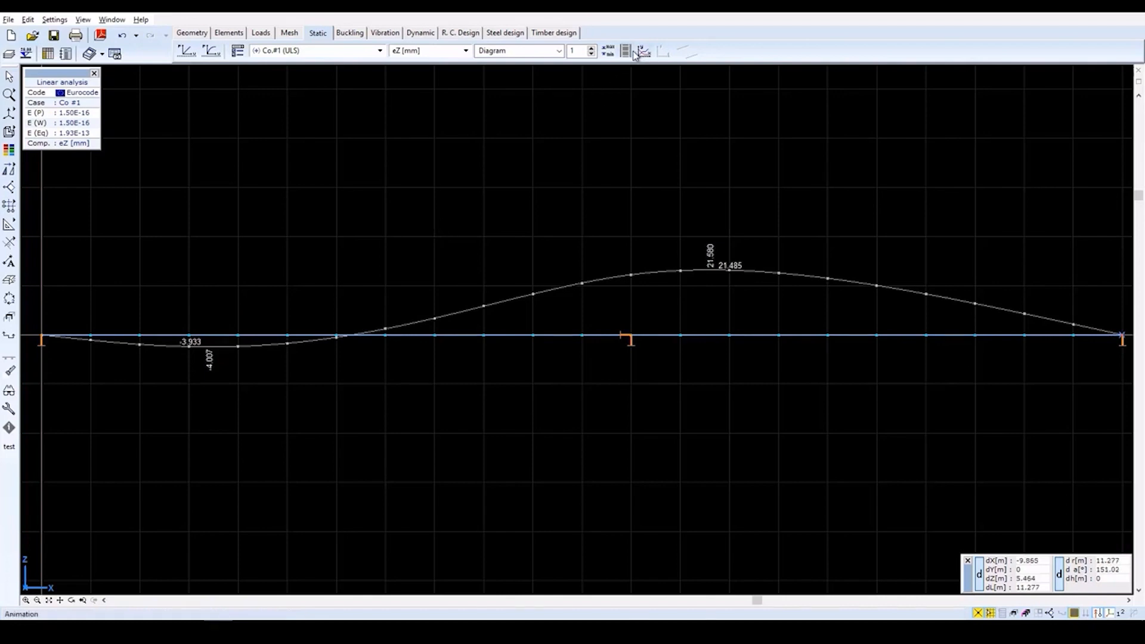
click(607, 52)
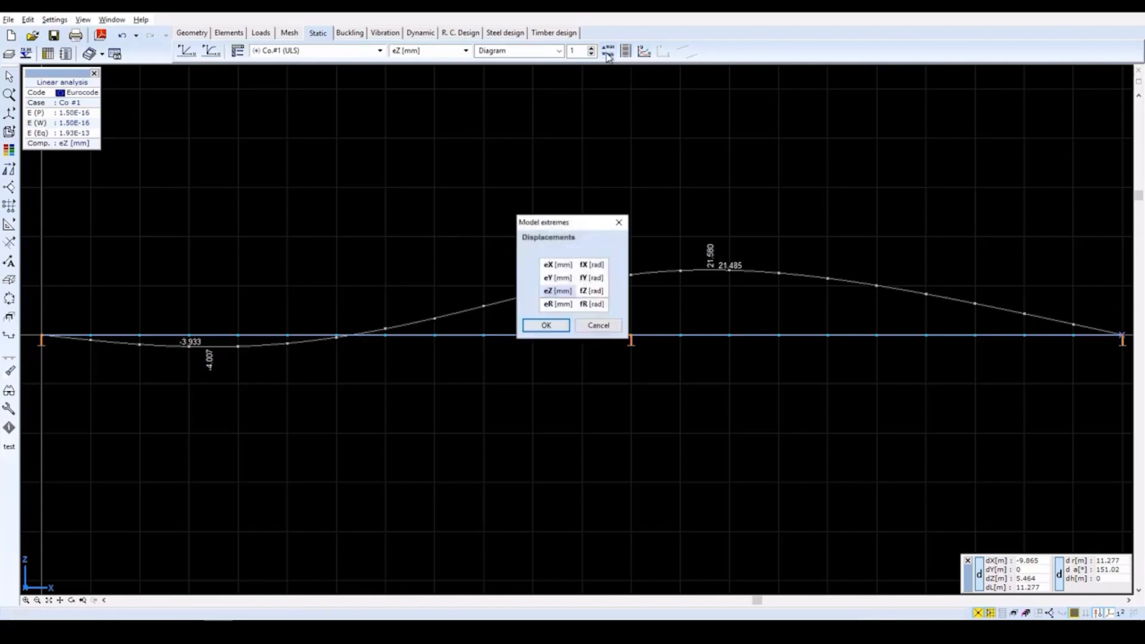
click(562, 300)
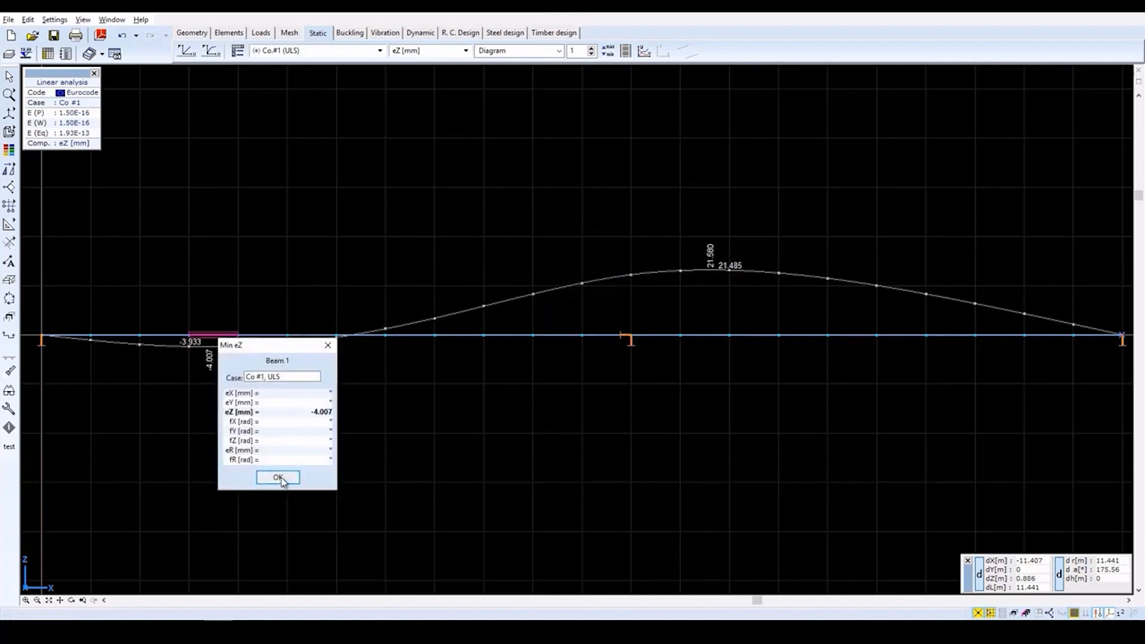
click(278, 478)
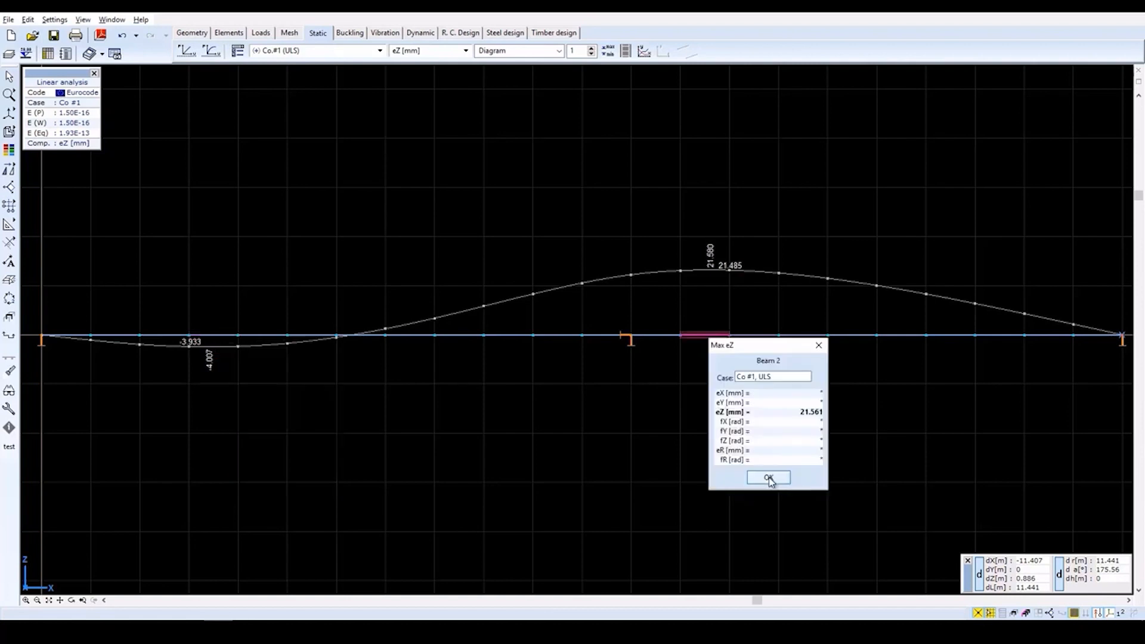
click(769, 478)
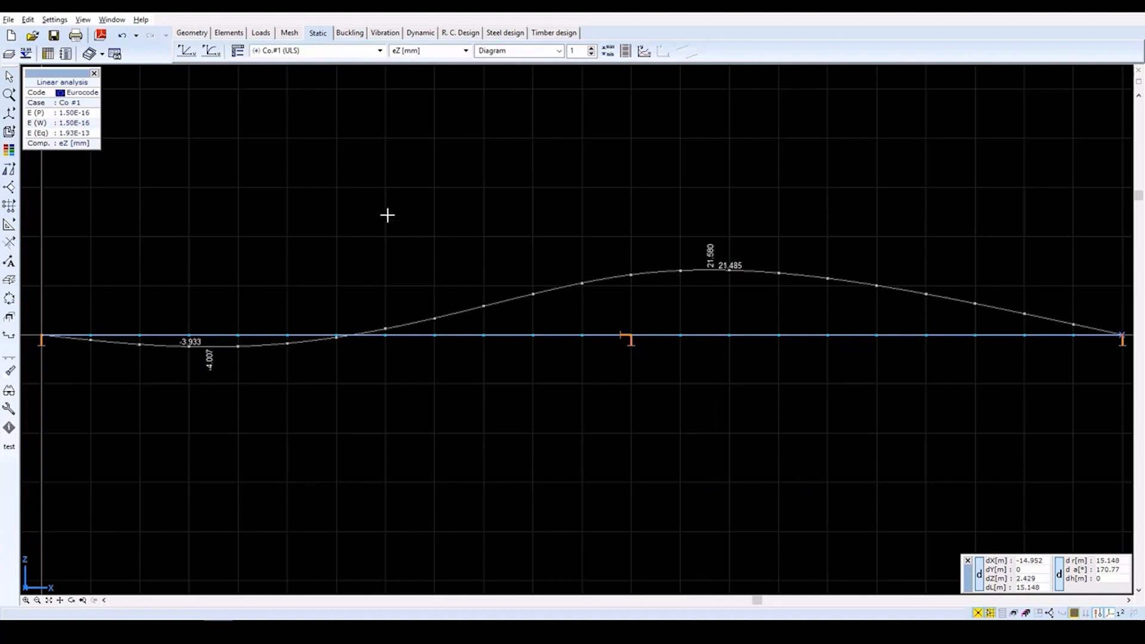
Display the beam internal force My for Co.#1 (ULS)
click(436, 53)
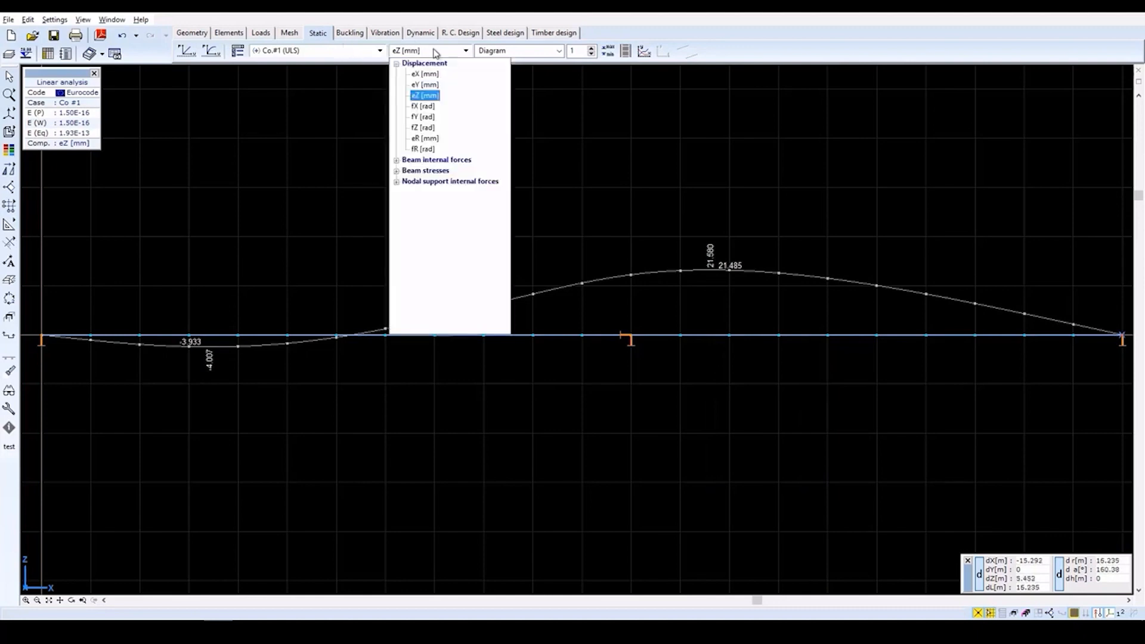
click(444, 161)
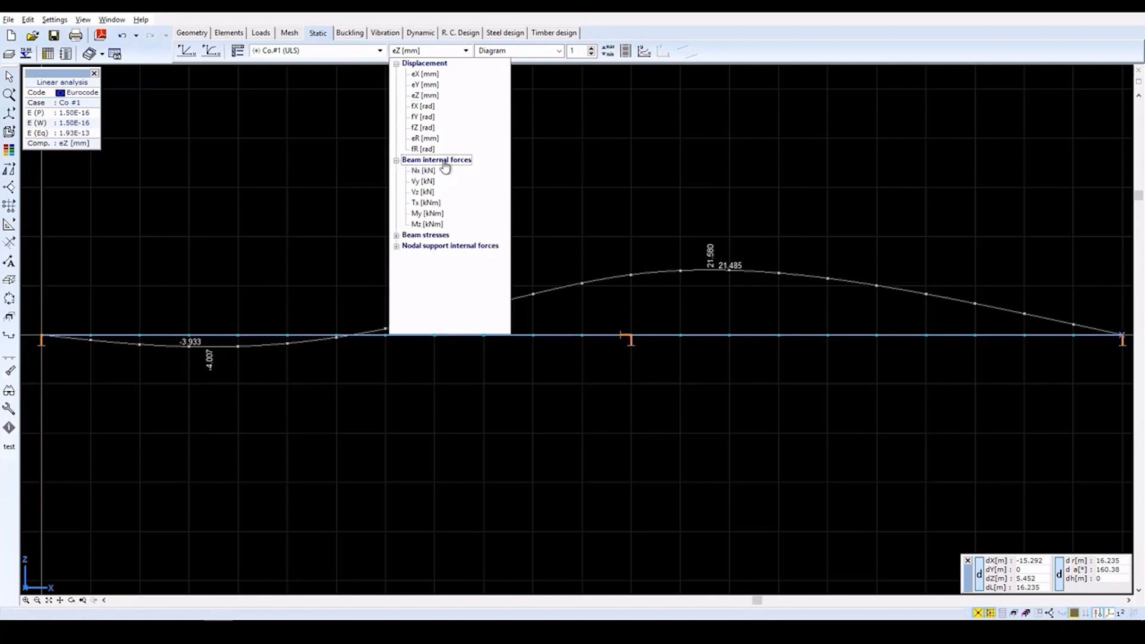
click(427, 214)
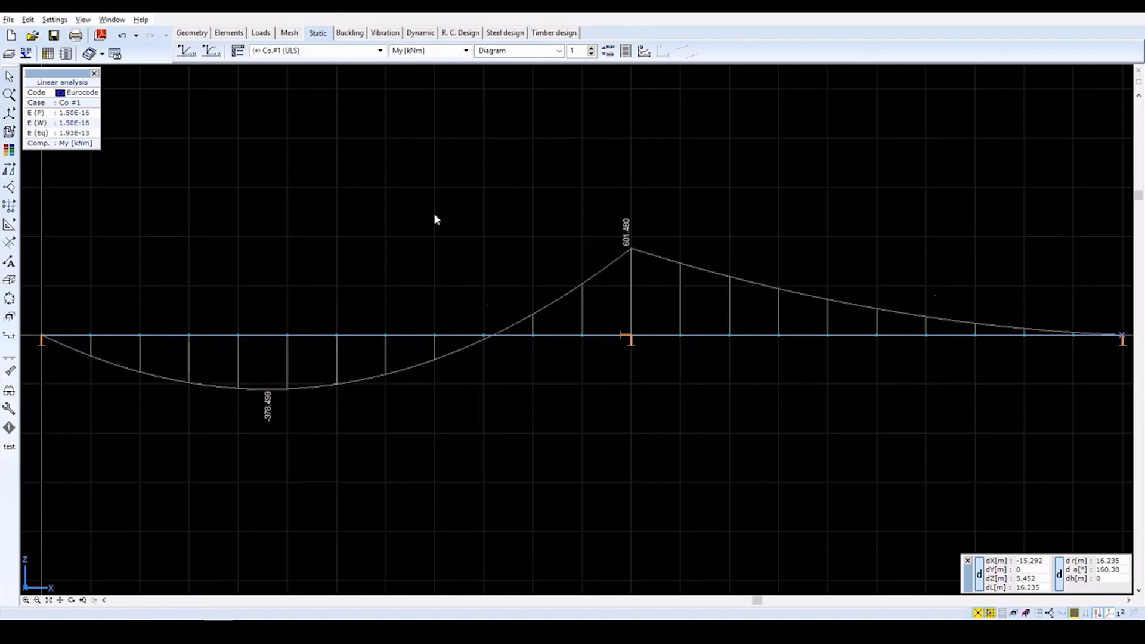
Review the My diagram for Co.#2 (ULS) and return to Co.#1 (ULS)
click(322, 56)
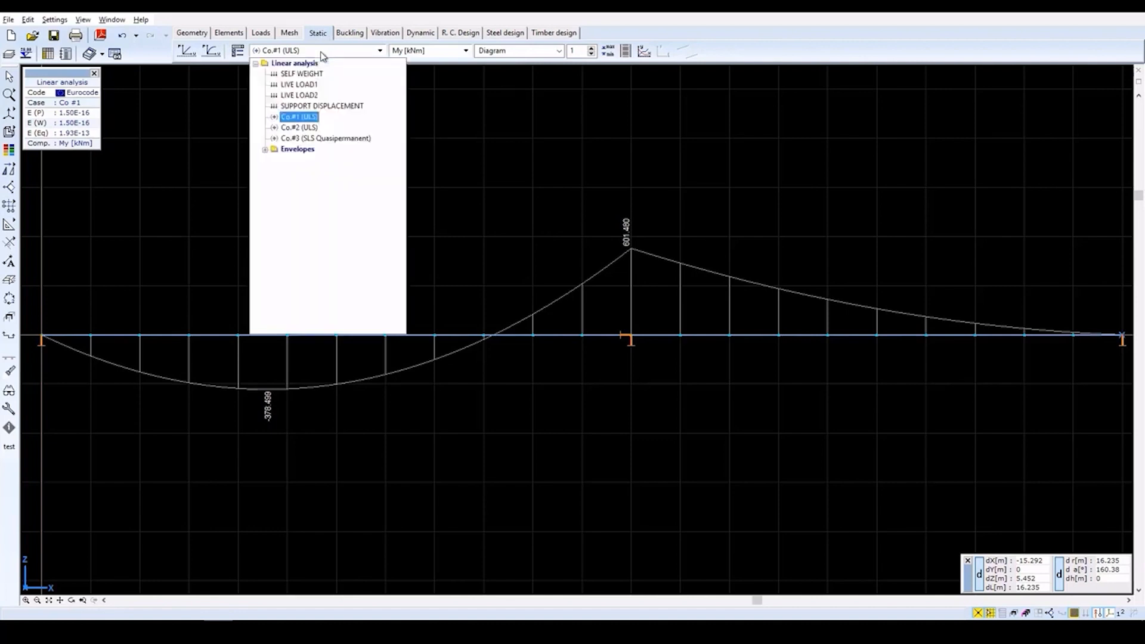
click(297, 128)
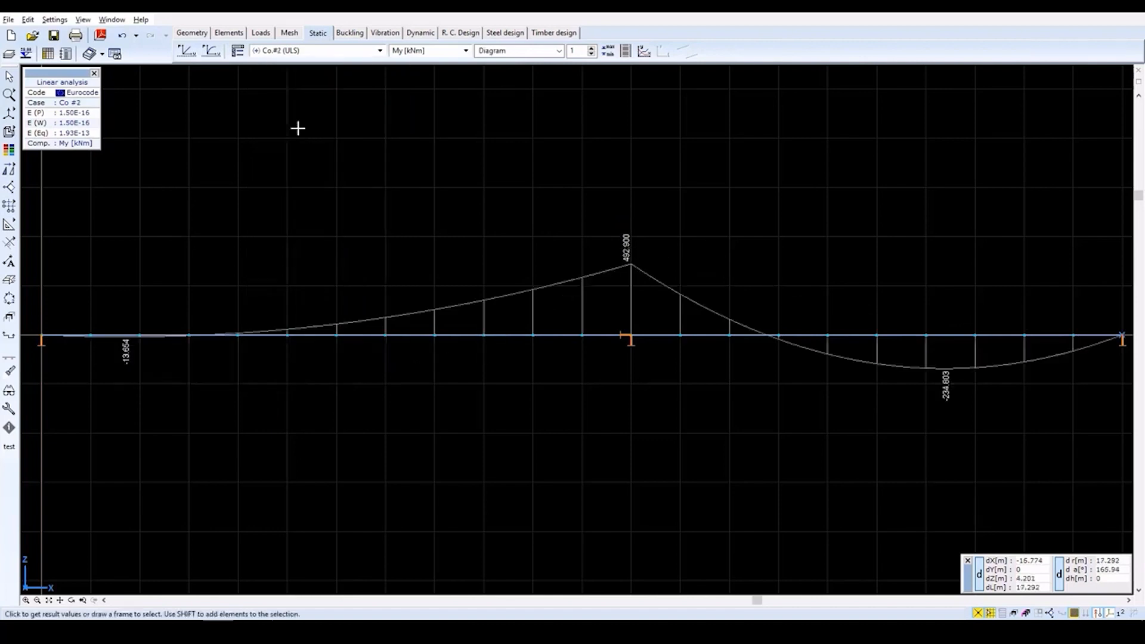
click(305, 52)
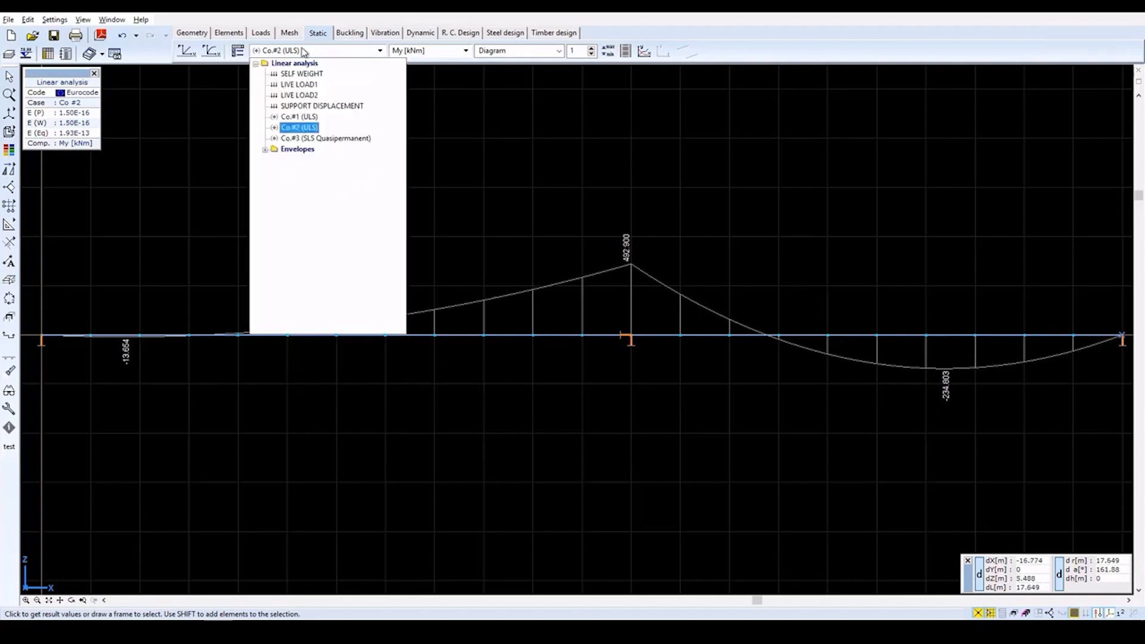
click(301, 116)
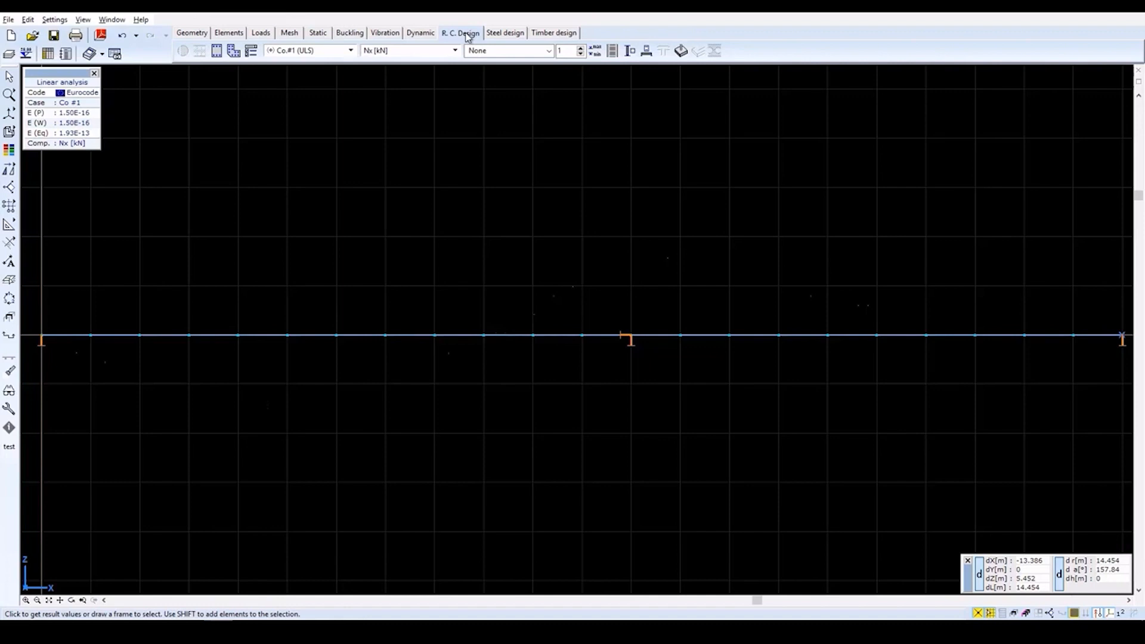
Start the R.C. beam reinforcement design for all connected beams in the model
click(646, 52)
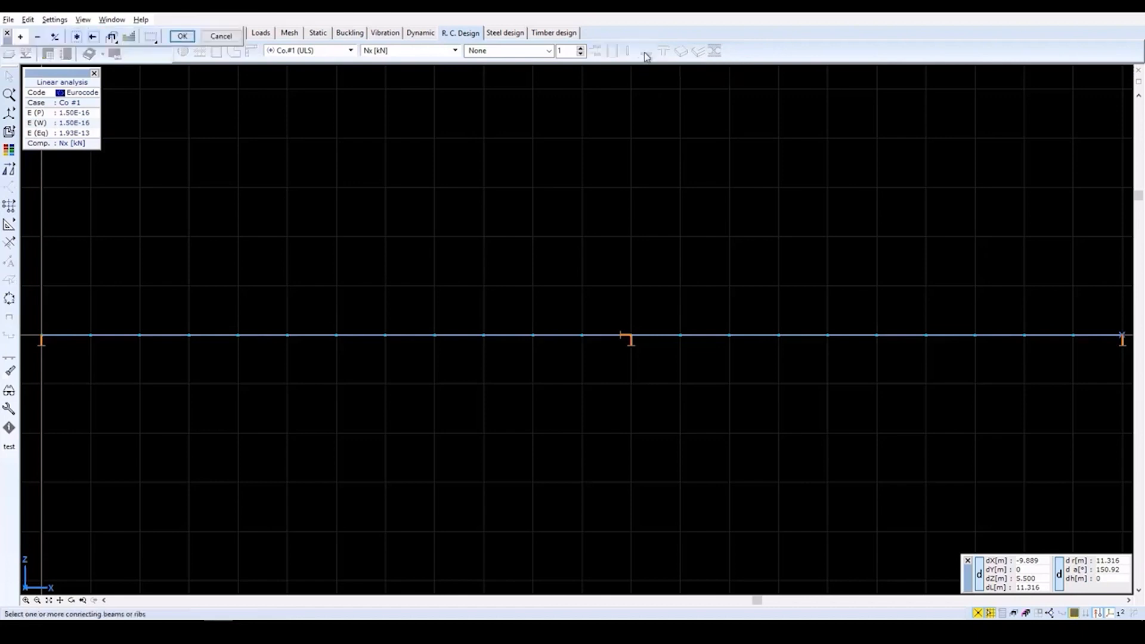
click(77, 37)
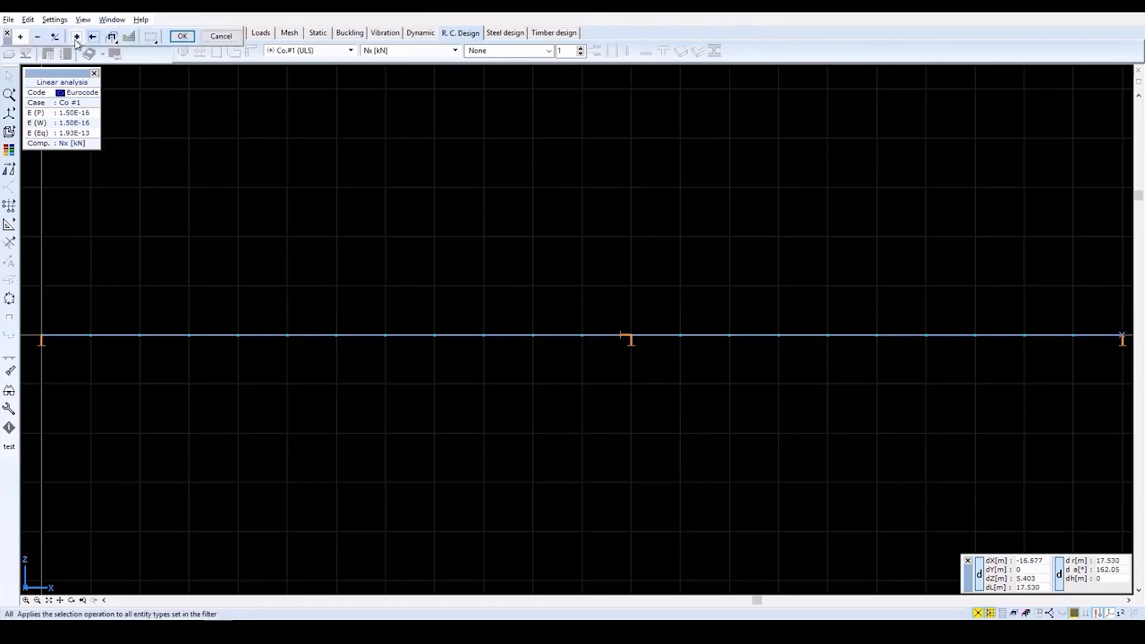
click(180, 37)
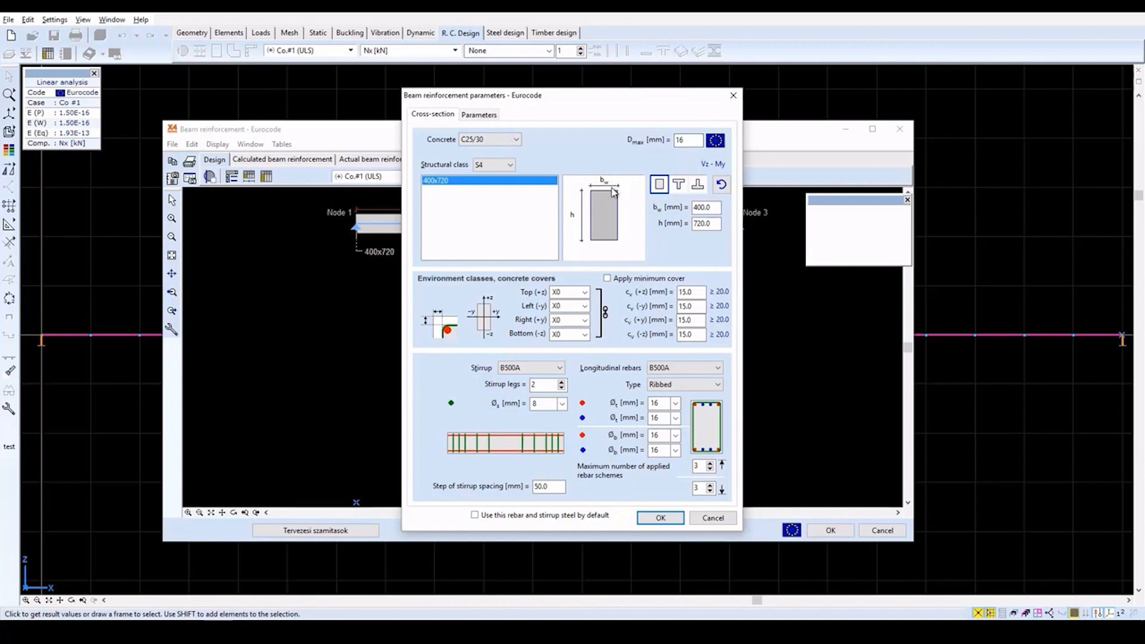
Set environment class XC1 as the common value for all four beam faces and apply the minimum concrete cover
click(586, 292)
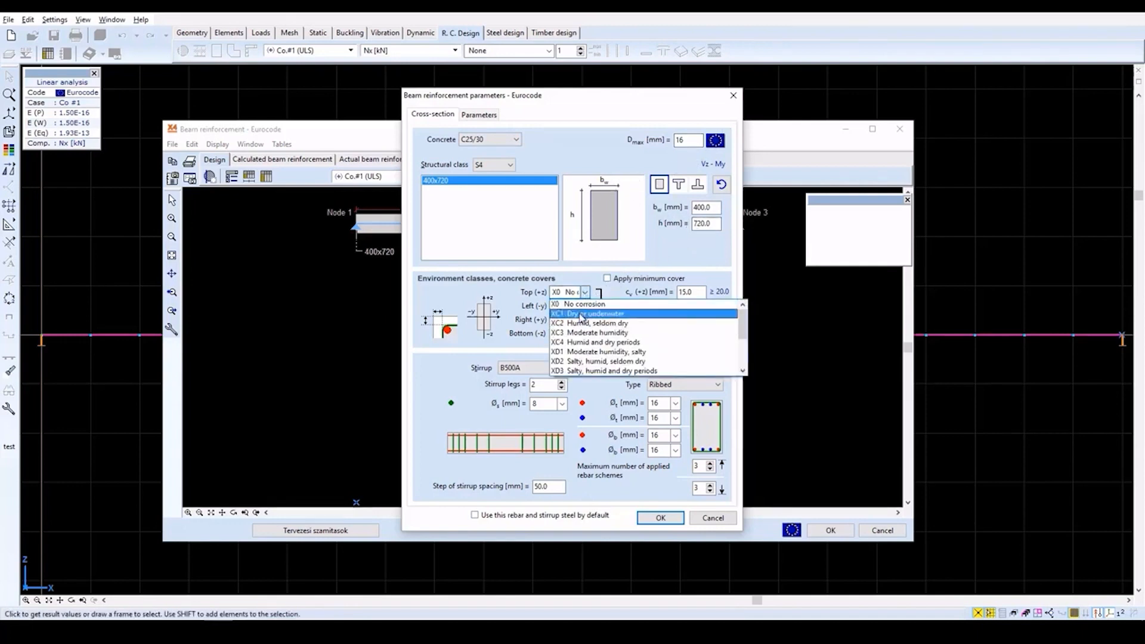
click(584, 313)
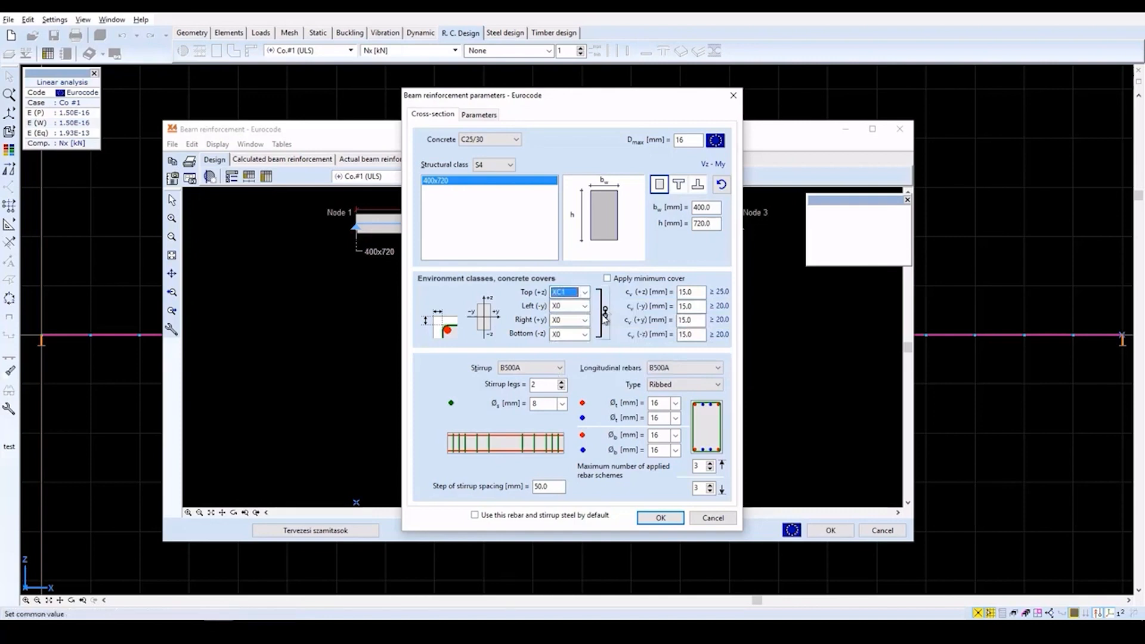
click(605, 315)
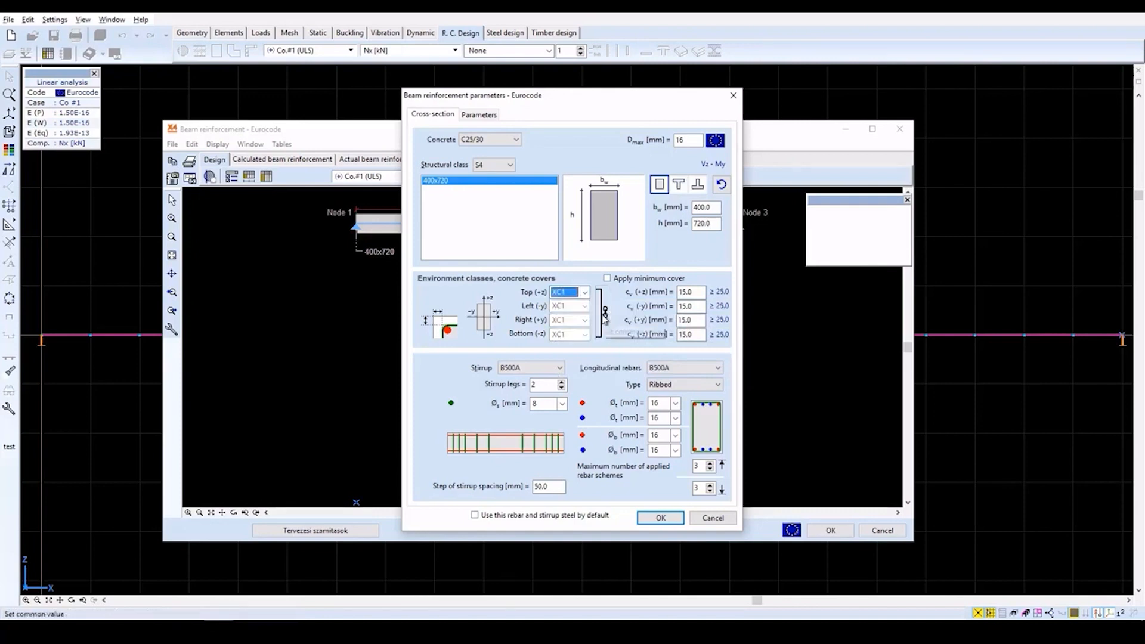
click(608, 279)
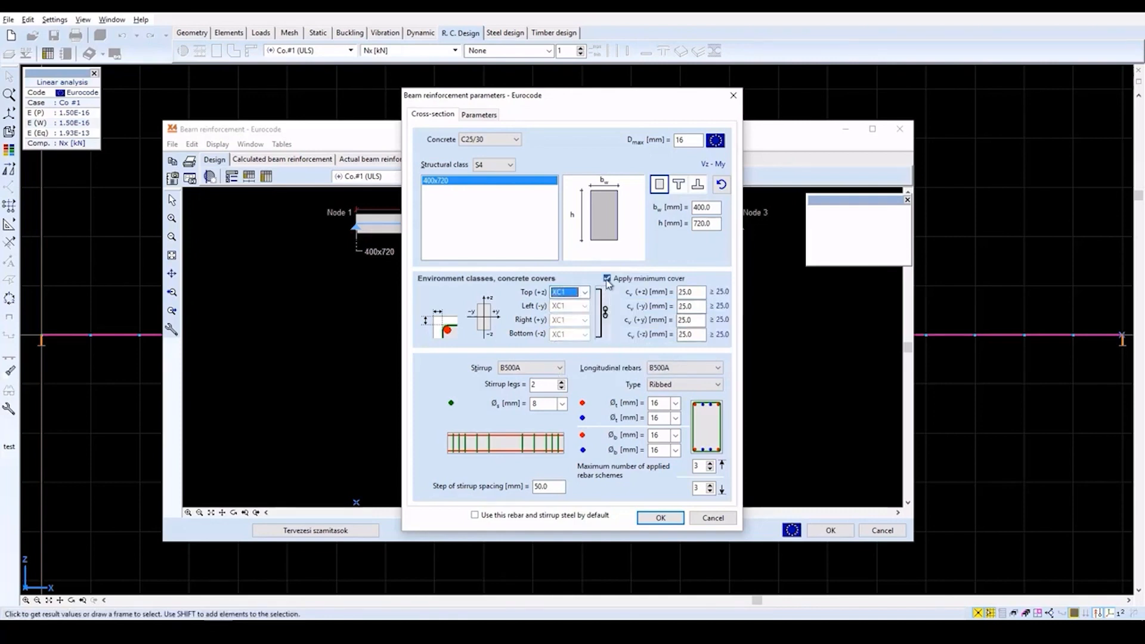
Set the stirrups to B500B steel with 10 mm diameter and the longitudinal rebars to B500B
click(560, 368)
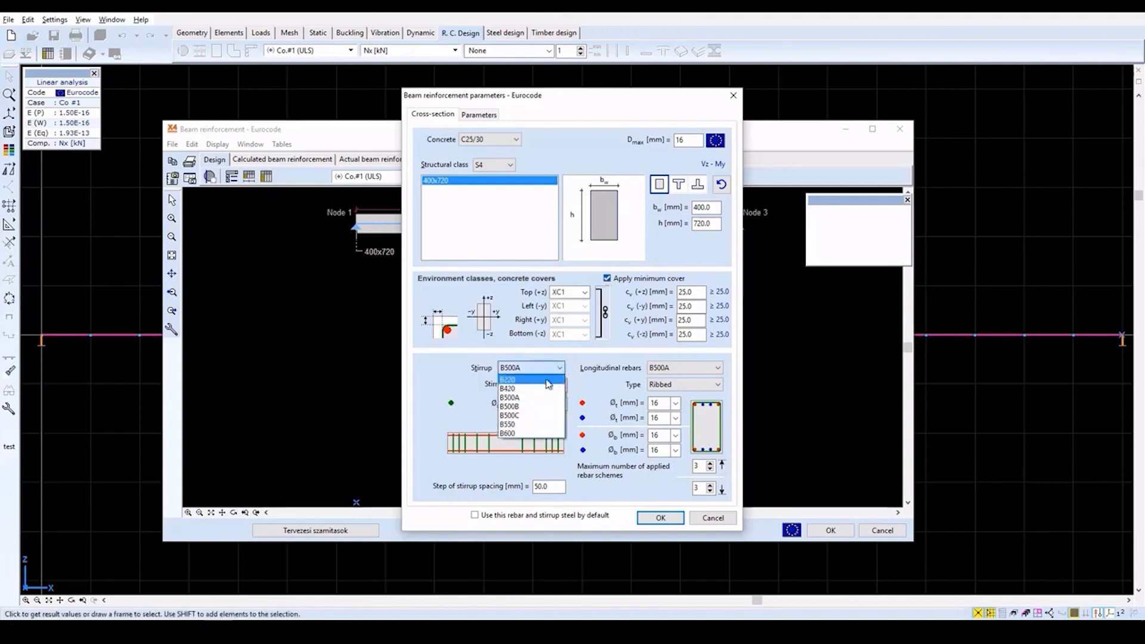
click(525, 406)
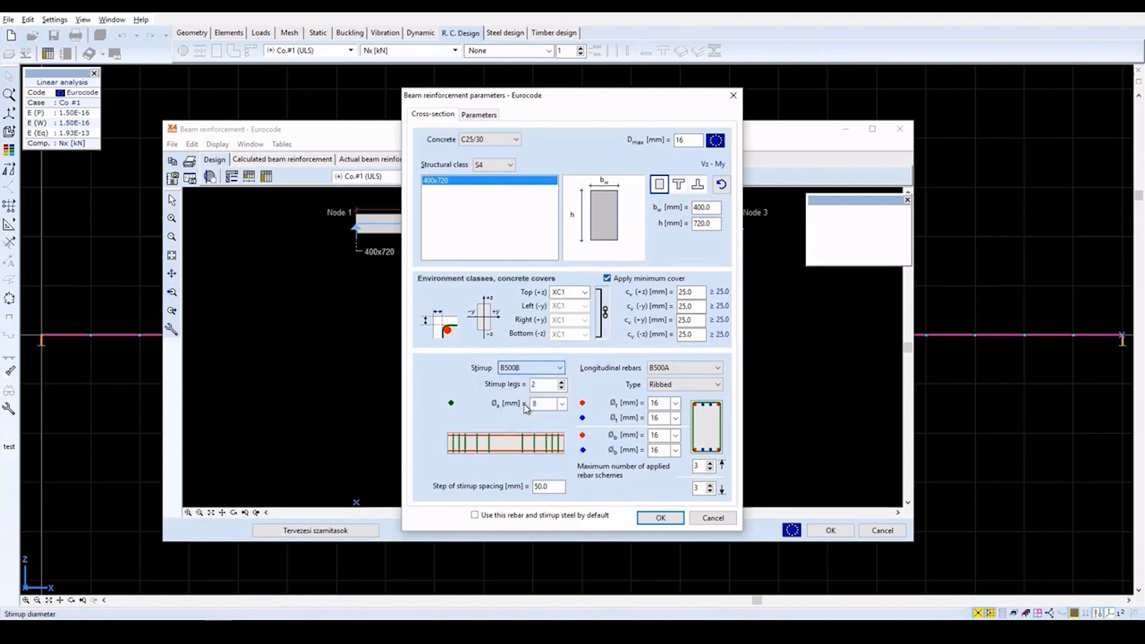
click(562, 404)
click(552, 428)
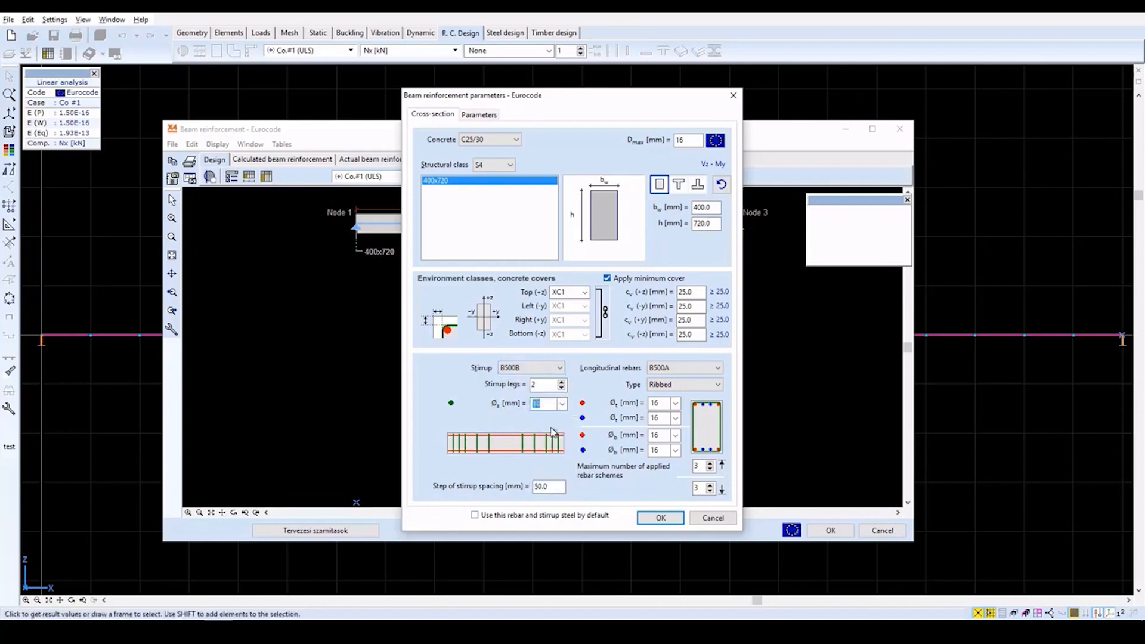
click(716, 369)
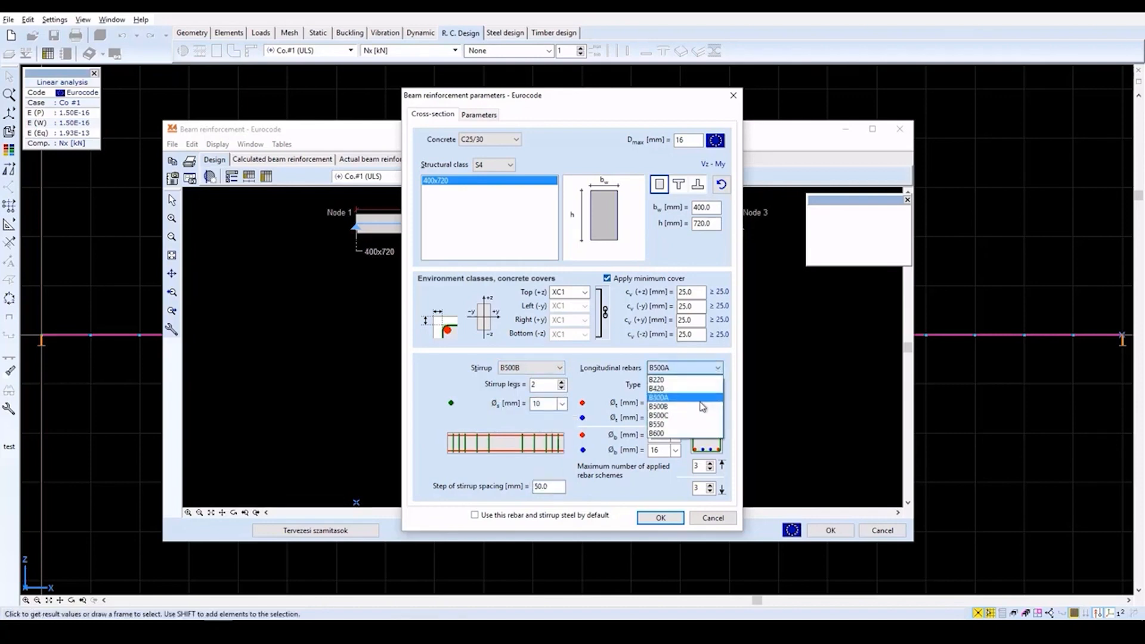
click(702, 407)
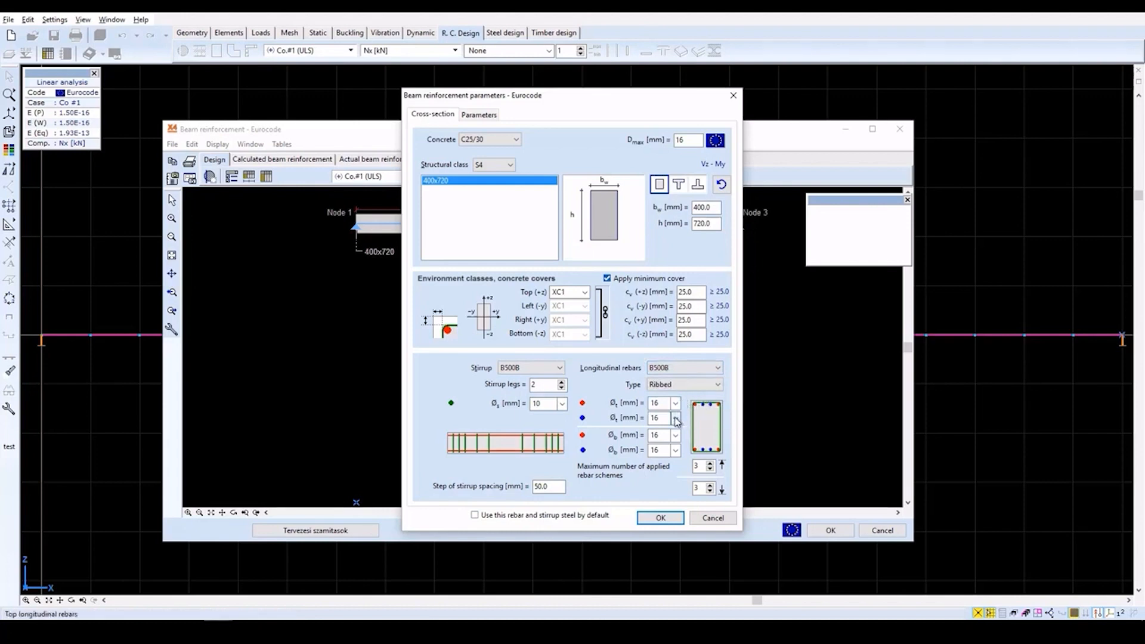
Set the top intermediate rebars, the bottom corner rebars and the bottom intermediate rebars to 25 mm diameter
click(676, 417)
click(667, 477)
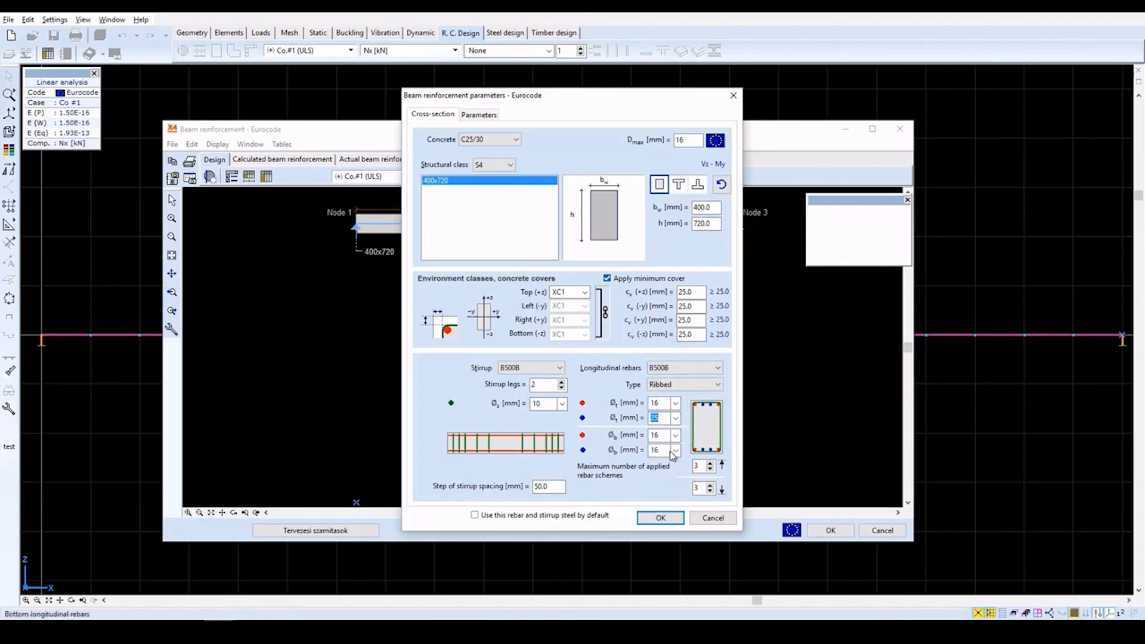
click(675, 435)
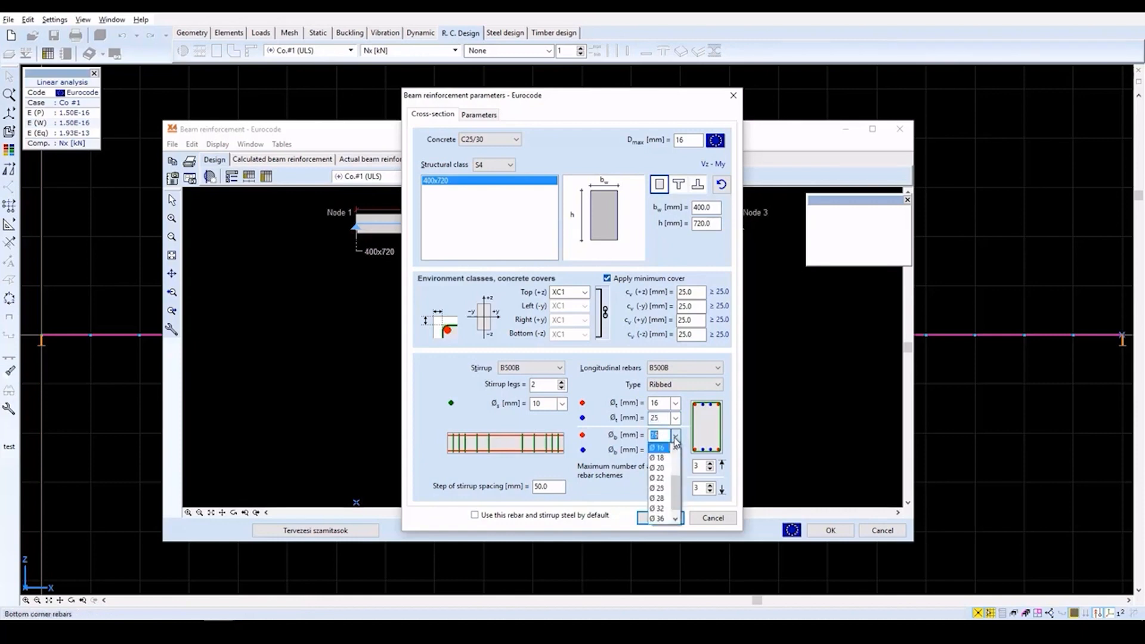
click(659, 489)
click(676, 452)
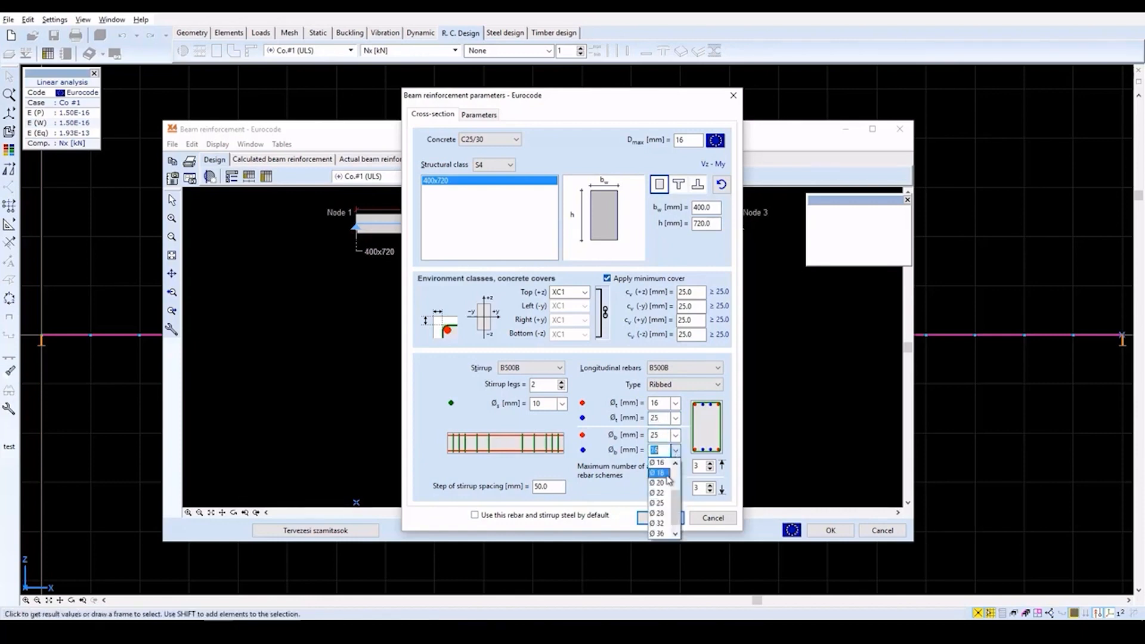
click(663, 504)
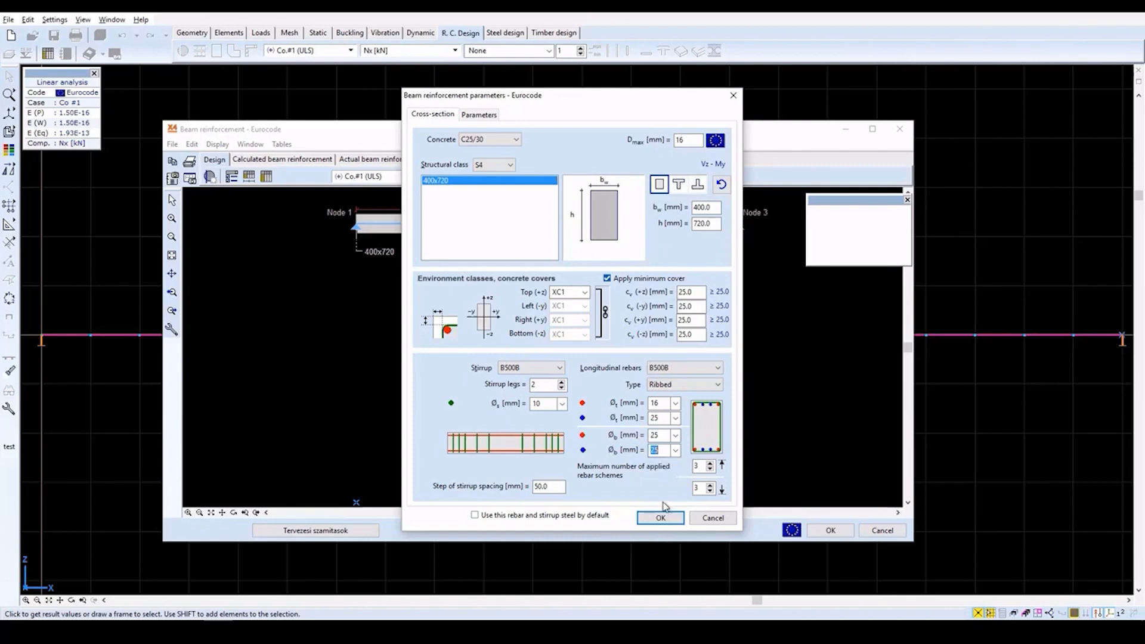
Disable shear force reduction, enable crack-width-based reinforcement increase and concrete tensile strength for cracking, limit beam deflection to L/250, and apply the parameters
click(485, 116)
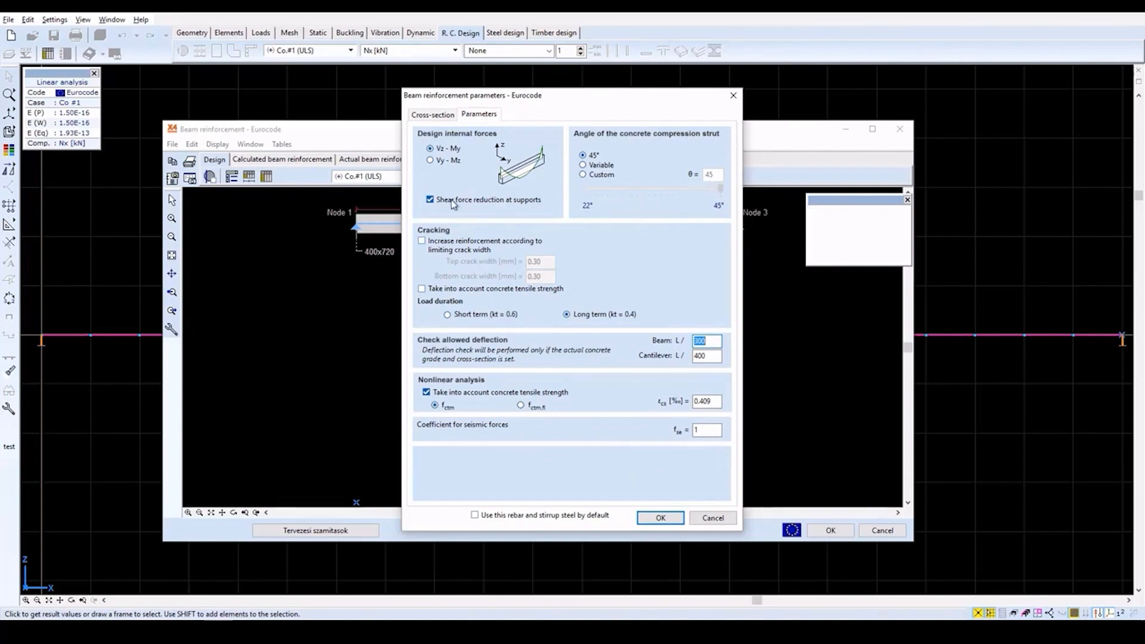
click(431, 201)
click(422, 241)
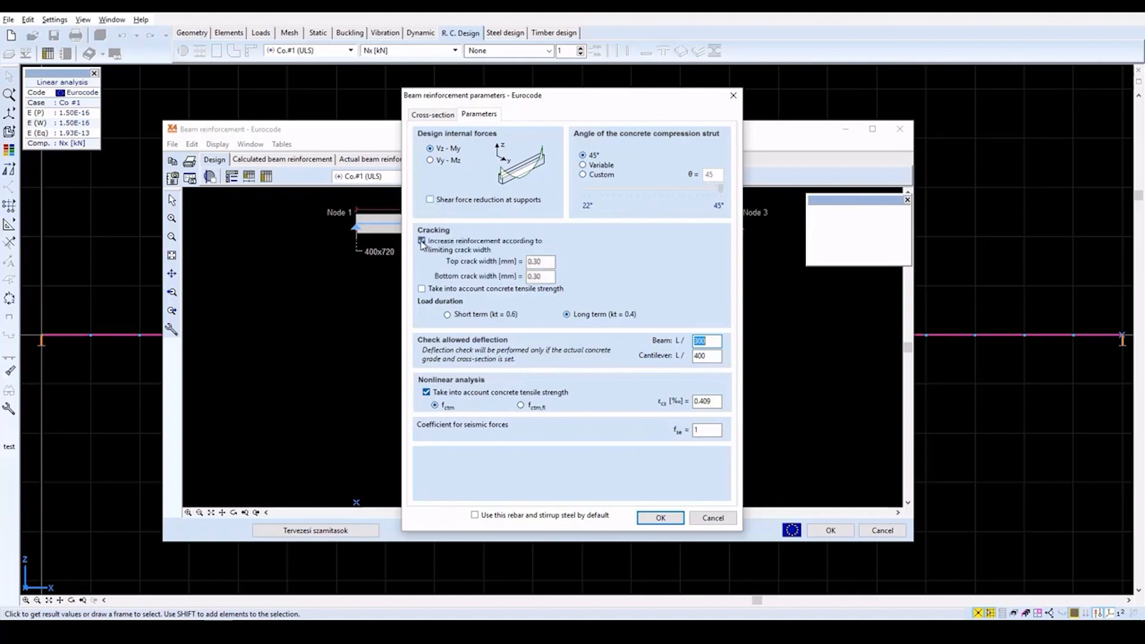
click(423, 289)
text(250)
click(662, 518)
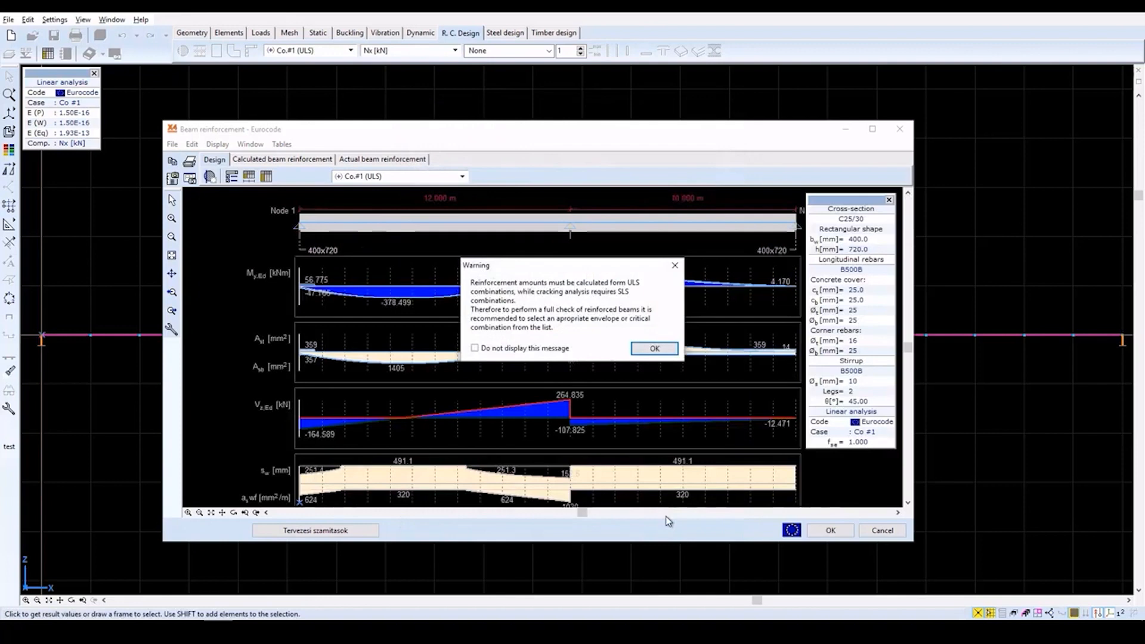
click(655, 349)
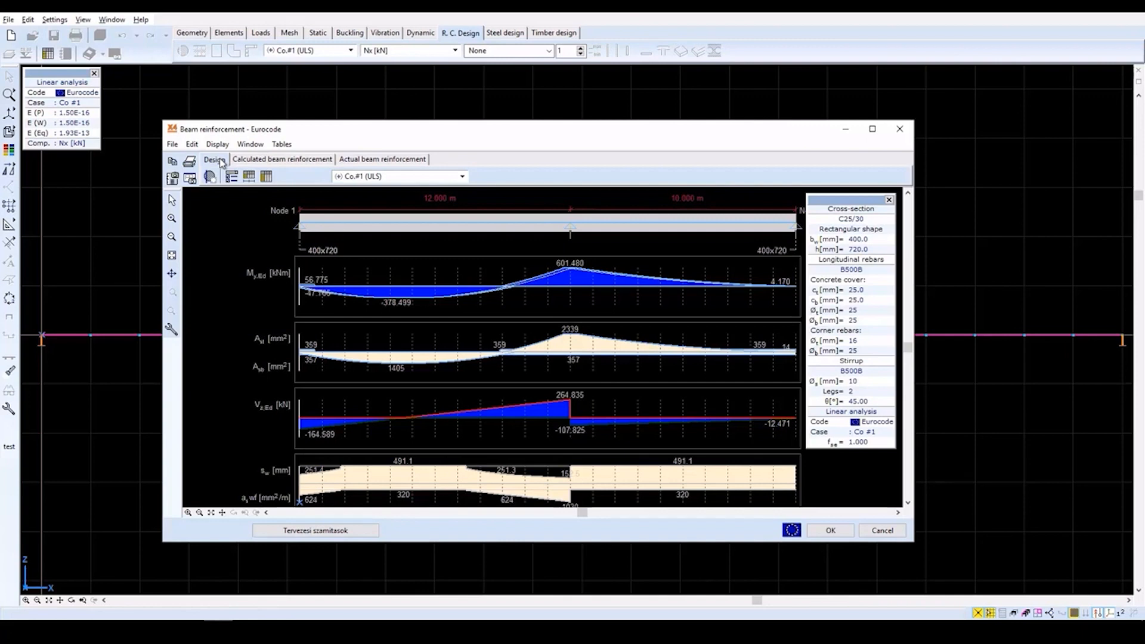
Examine the calculated beam reinforcement diagrams for Co.#1 (ULS) and check which diagrams are set to display
click(267, 160)
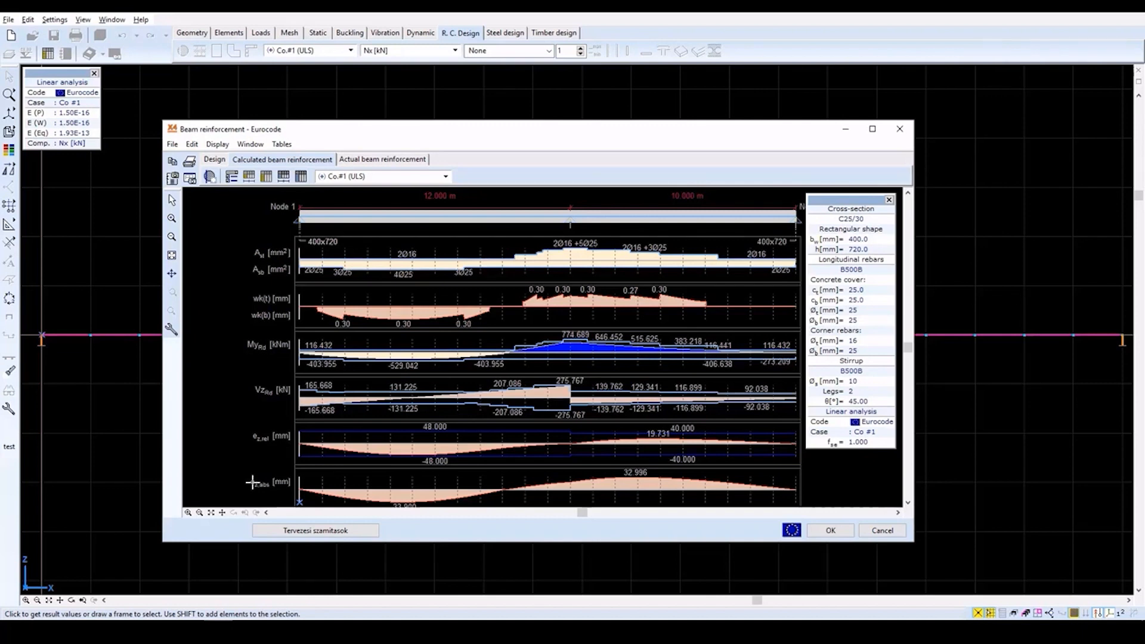
click(232, 177)
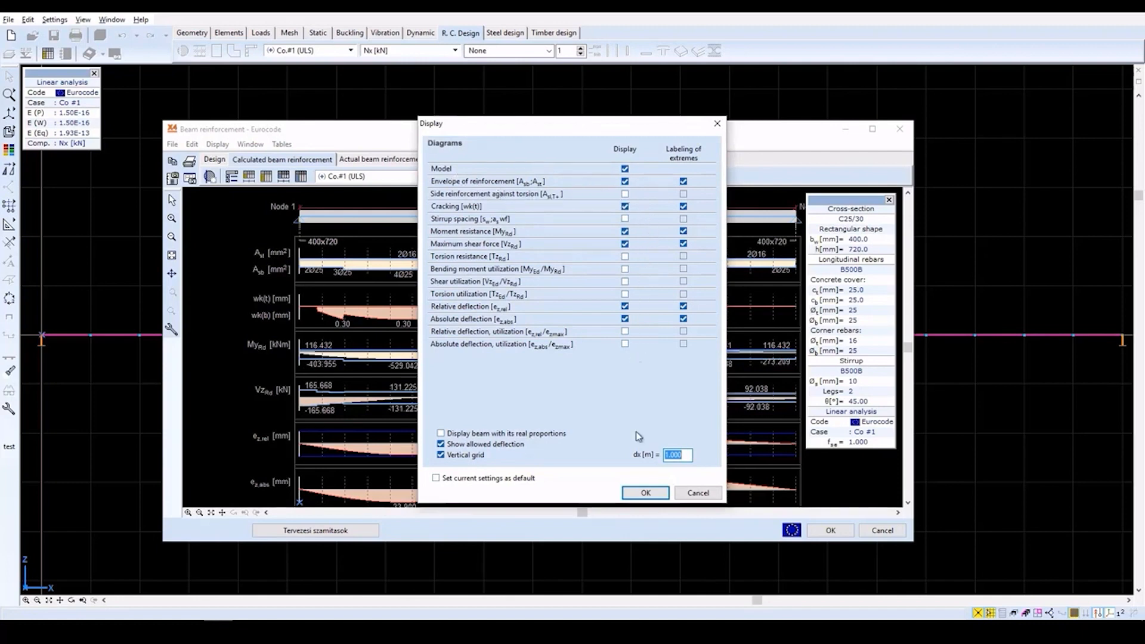
click(644, 490)
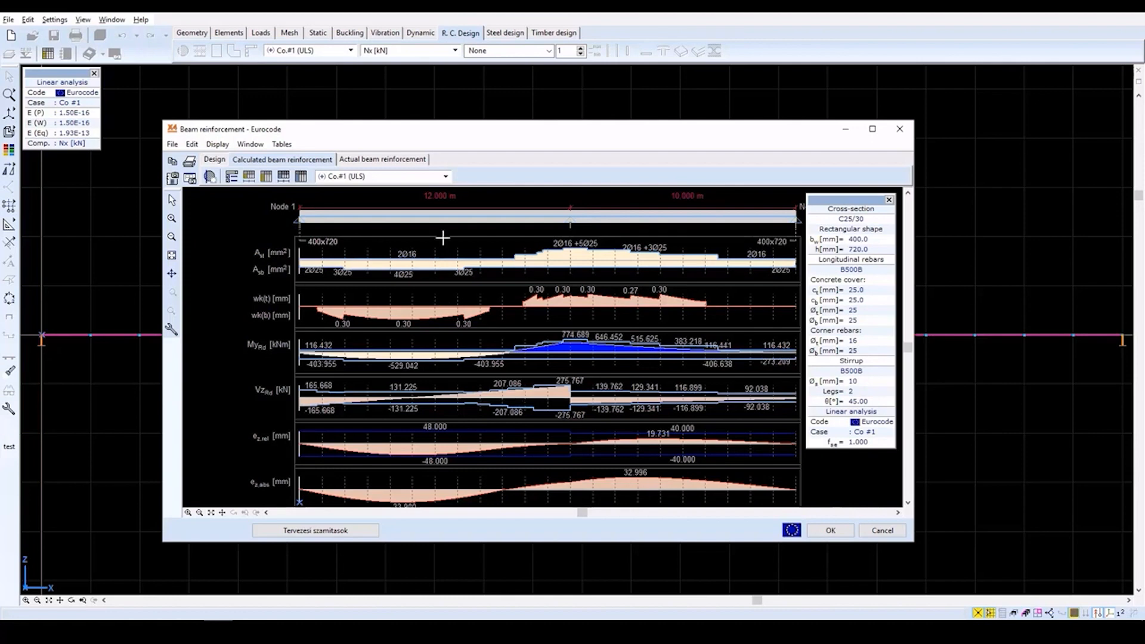
View the actual beam reinforcement for the ULS Min,Max envelope
click(405, 161)
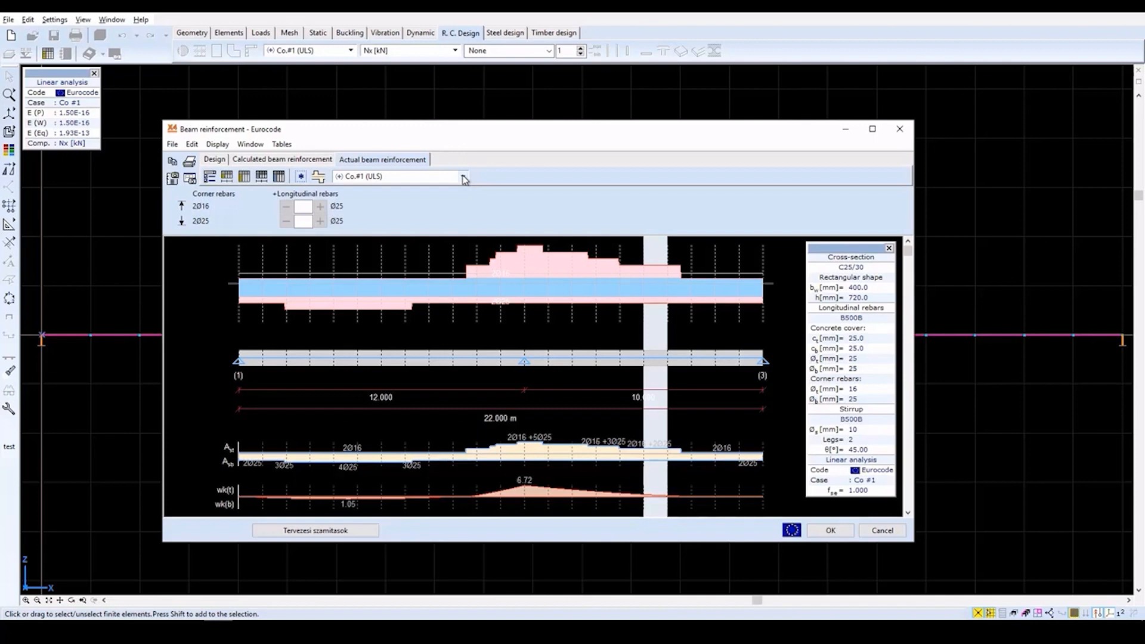
click(464, 177)
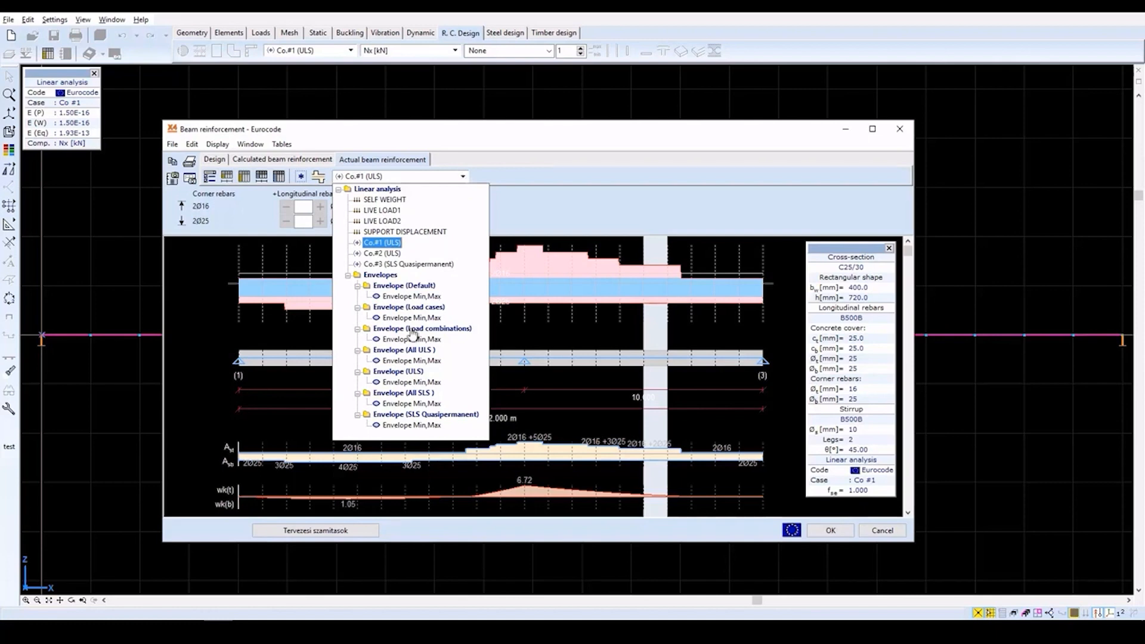
click(410, 383)
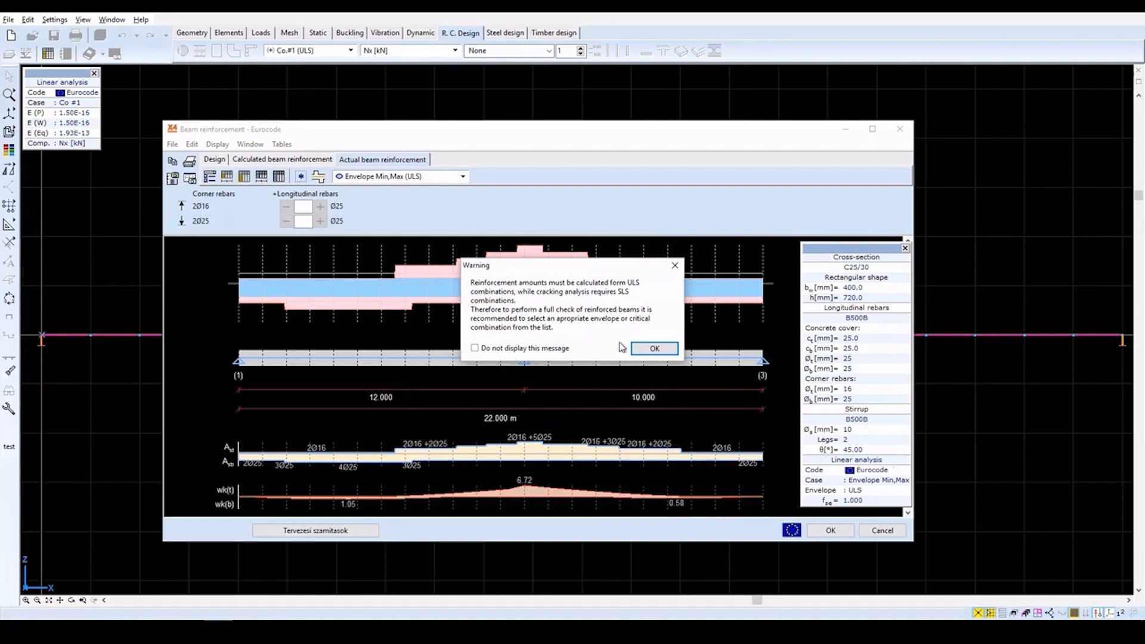
click(652, 349)
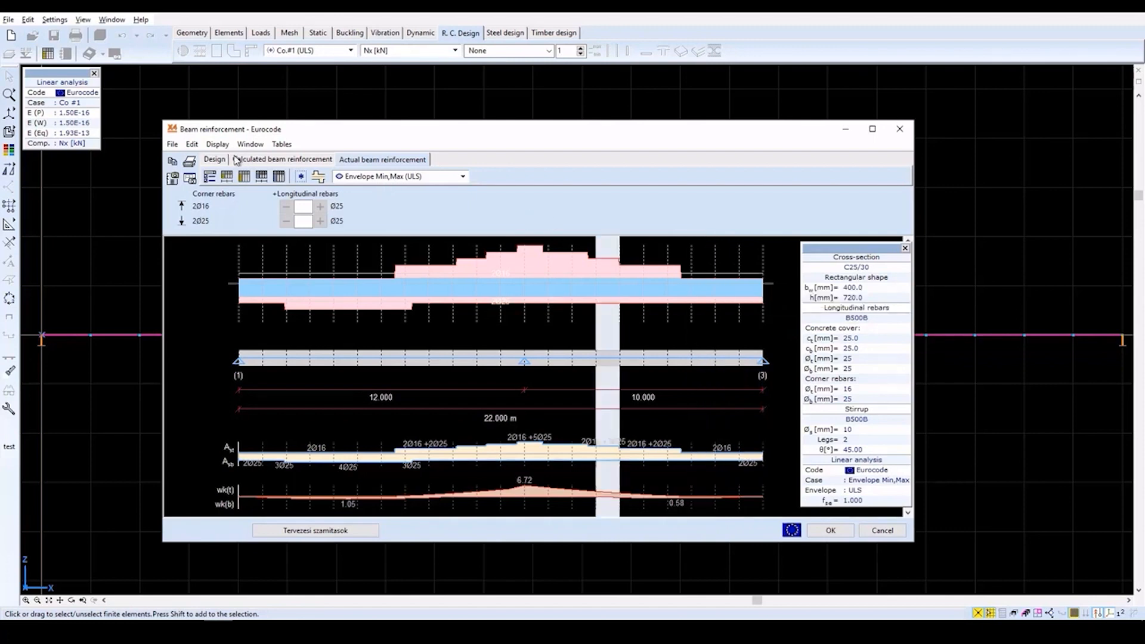
Switch the actual beam reinforcement results to Co.#3 (SLS Quasipermanent)
click(367, 178)
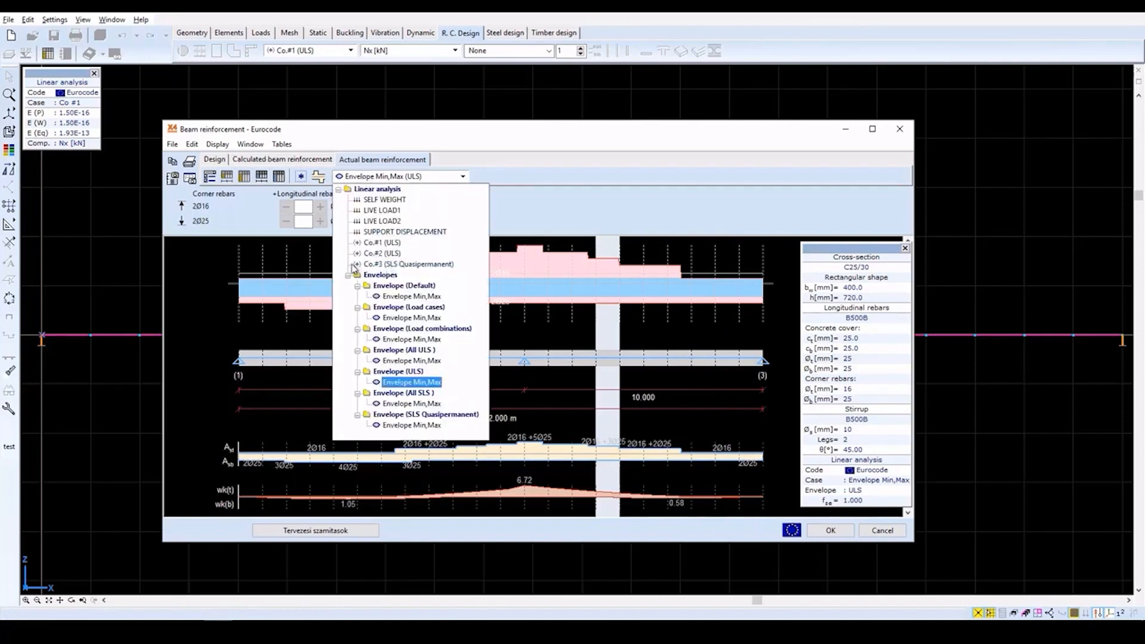
click(389, 264)
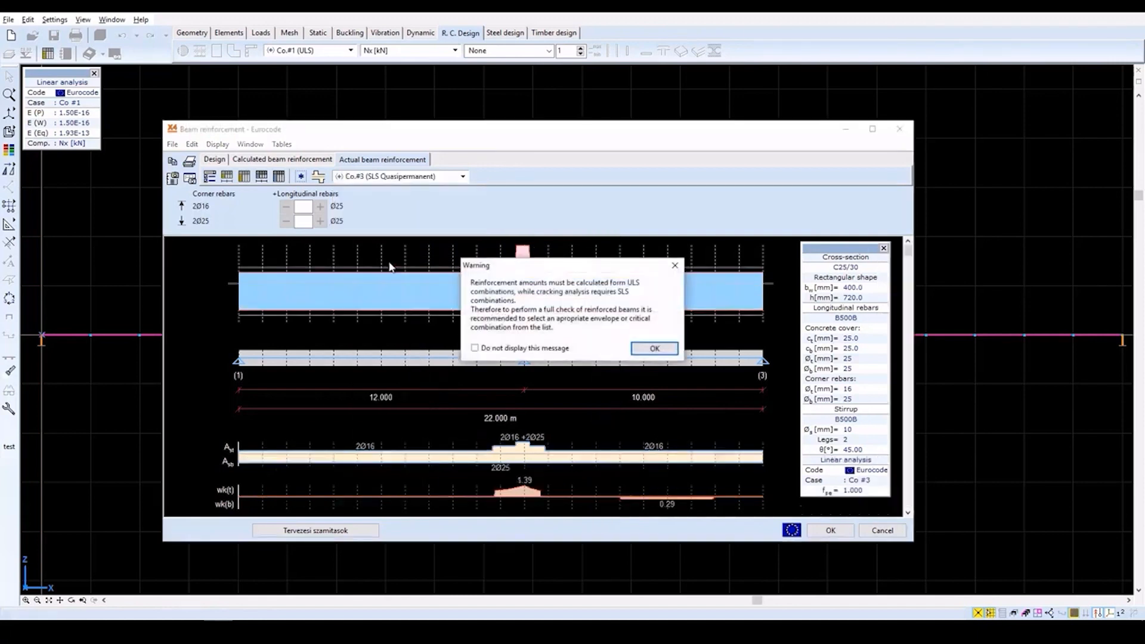
click(652, 348)
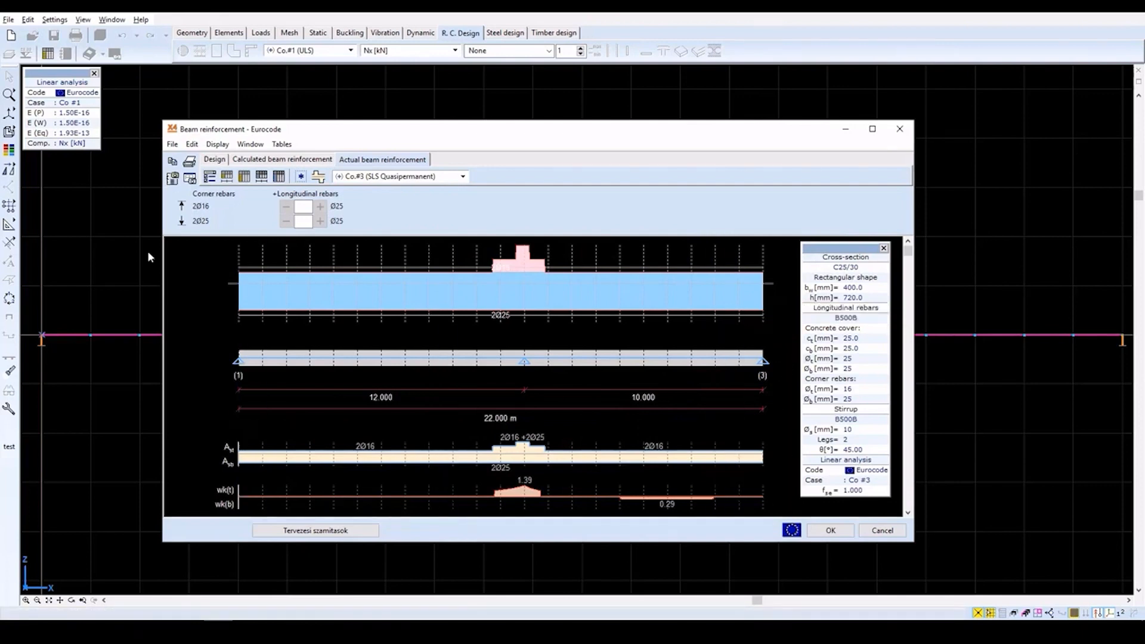
Hide the reinforcement envelope, moment resistance, maximum shear force and relative deflection diagrams, keeping cracking and absolute deflection displayed
click(209, 177)
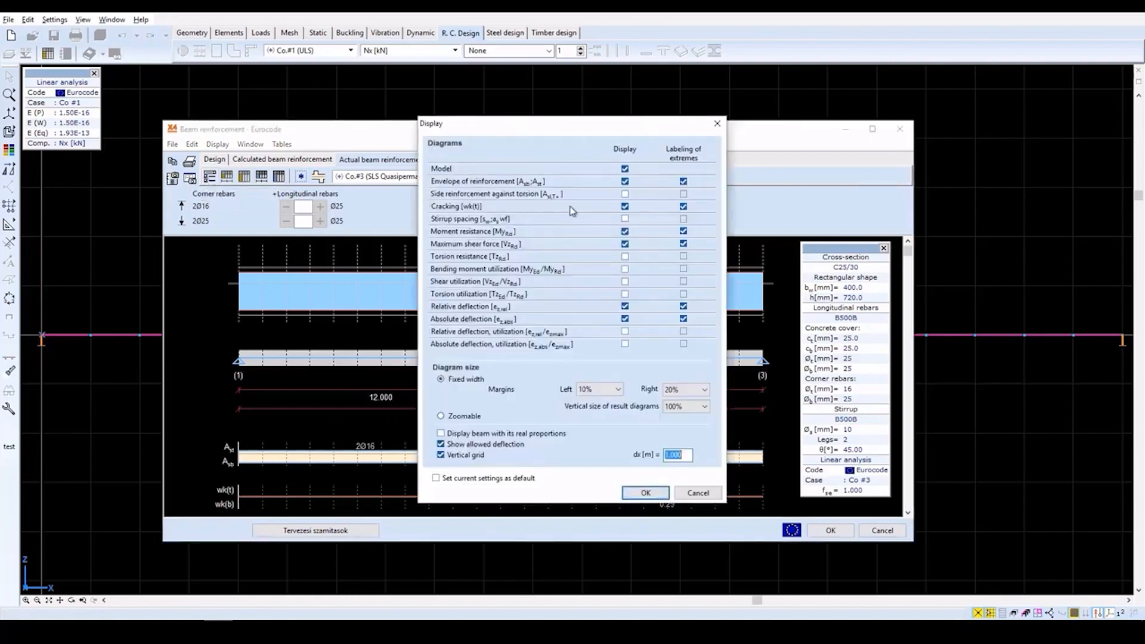
click(625, 183)
click(624, 232)
click(624, 244)
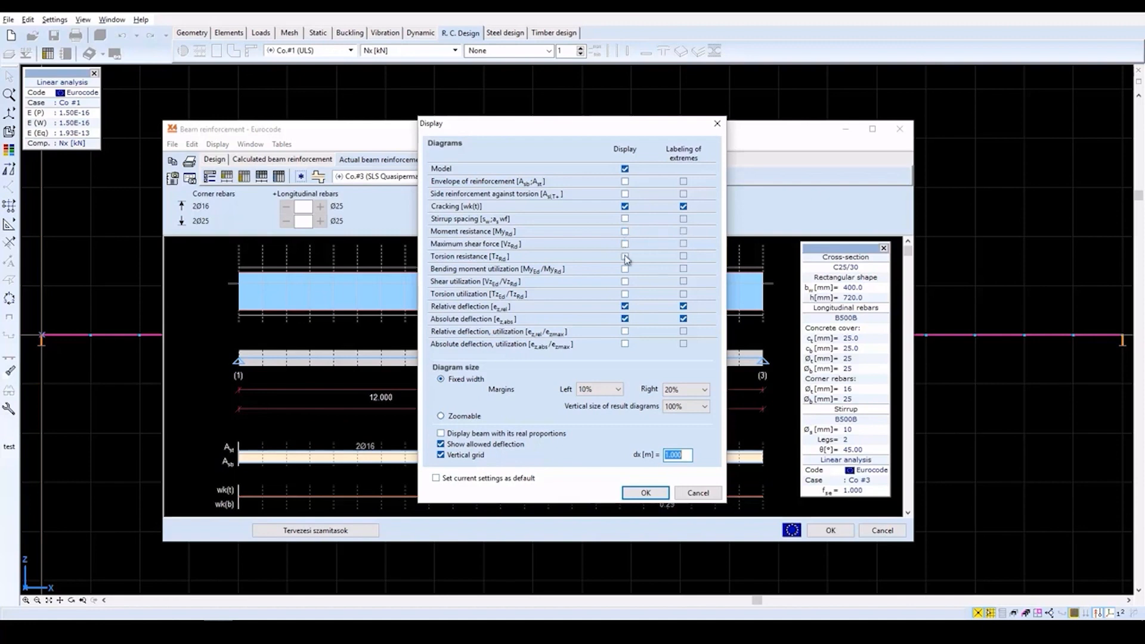
click(625, 306)
click(647, 493)
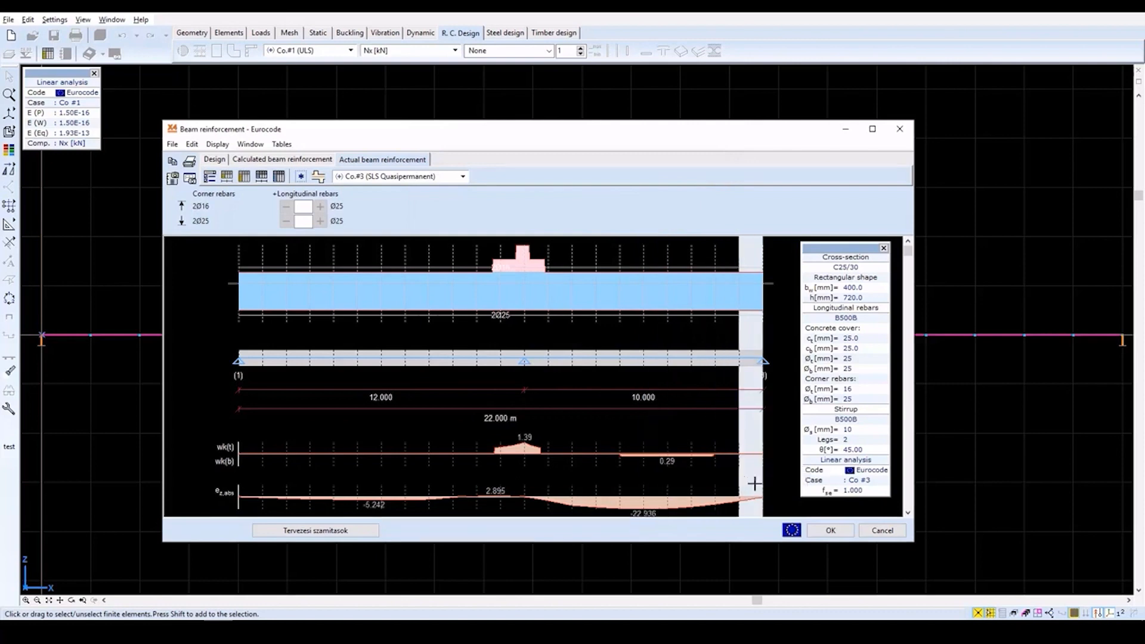